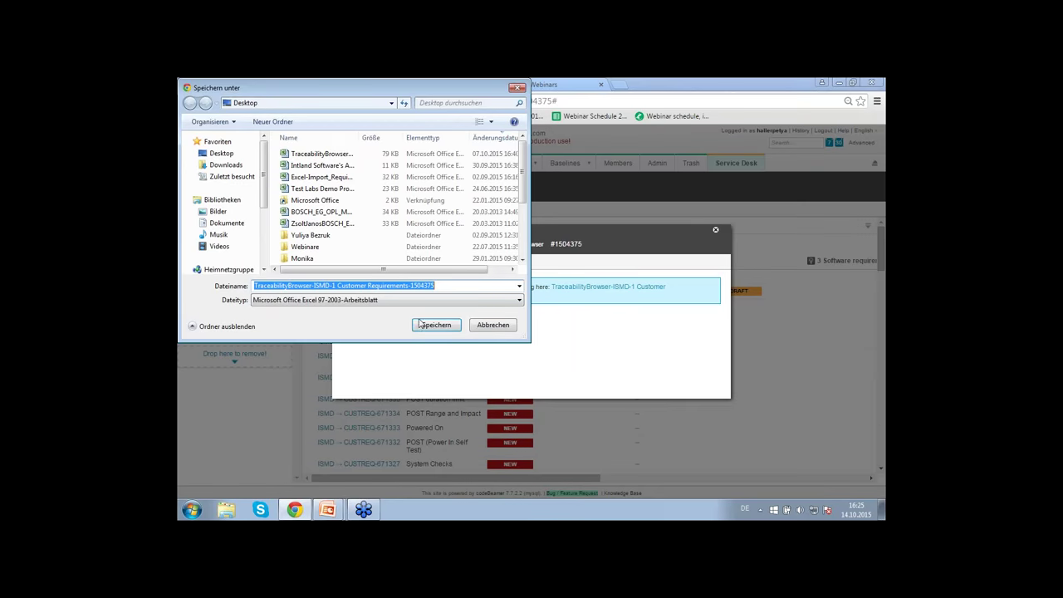
- Save the exported Customer Requirements traceability workbook to the Desktop, open it in Excel and enlarge the window at 80% zoom
click(438, 326)
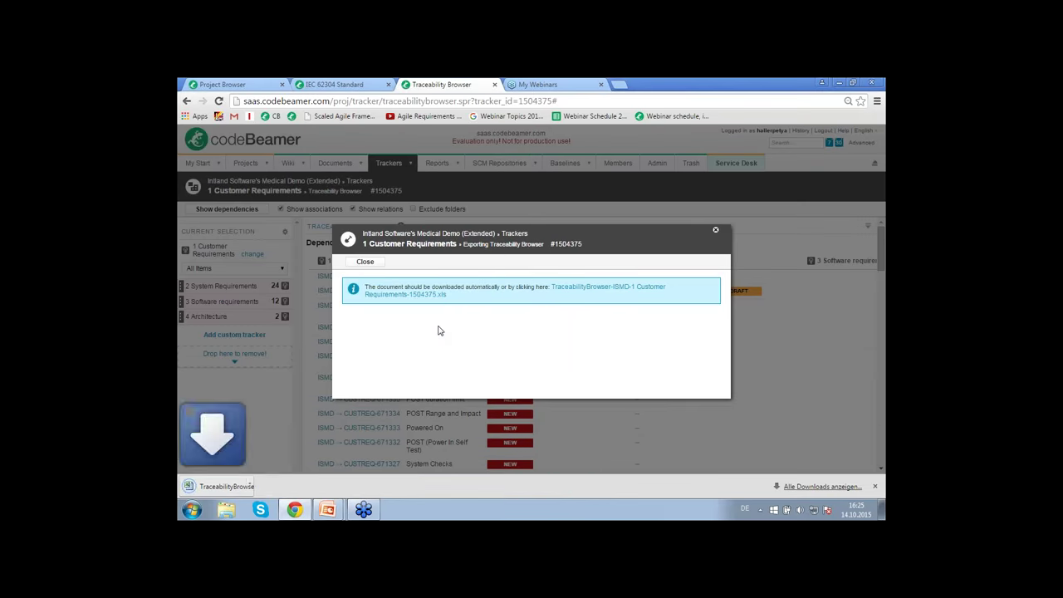
click(223, 488)
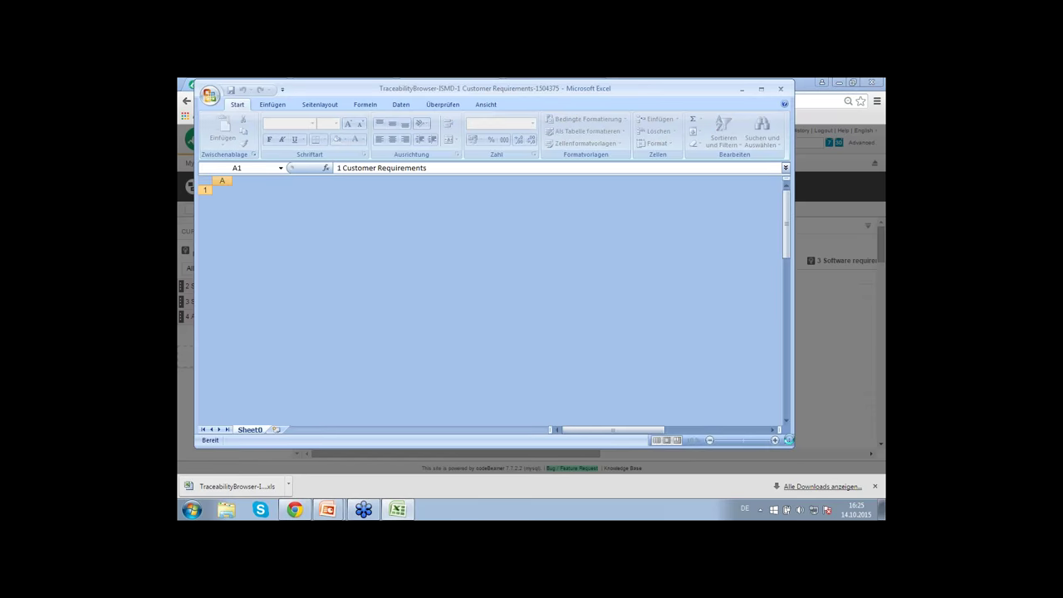
drag(786, 439, 879, 490)
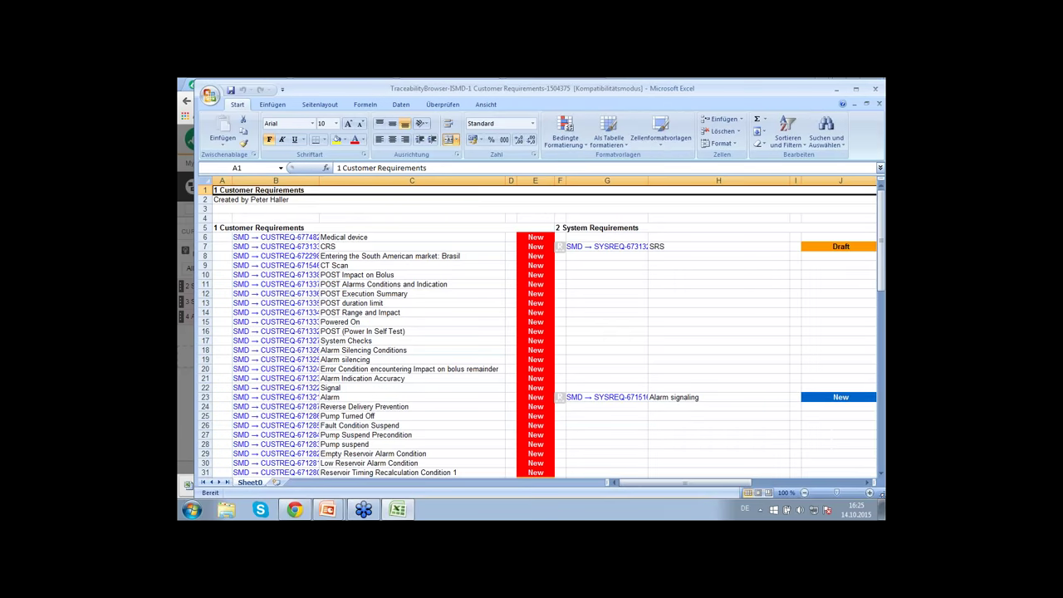
click(805, 493)
click(804, 493)
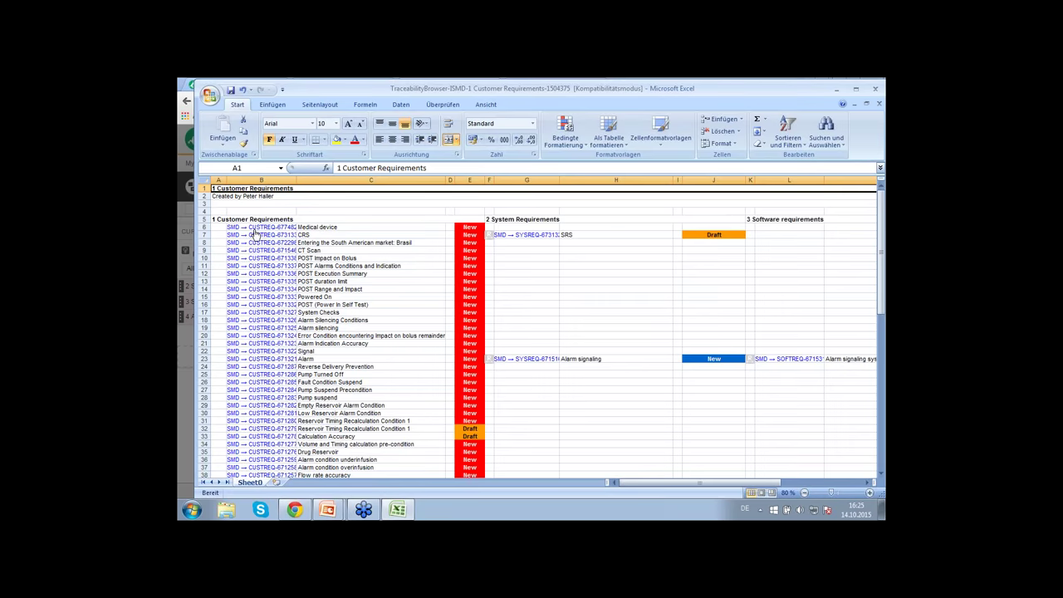
- Review the exported traceability rows across to the architecture columns, closing Excel and the export dialog when done
scroll(408, 283, down, 7)
scroll(408, 283, down, 7)
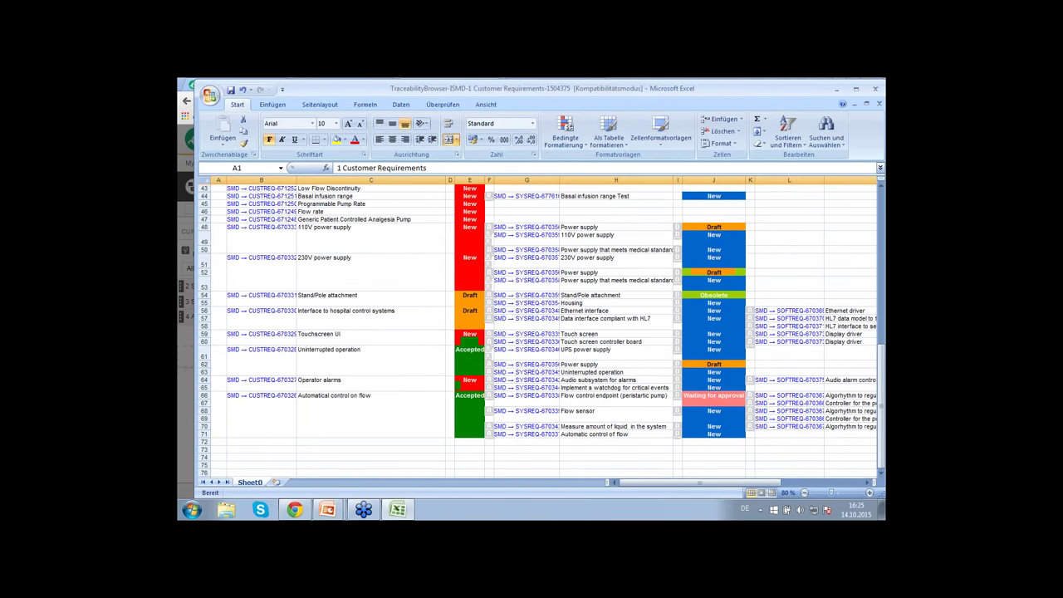
drag(673, 487, 763, 480)
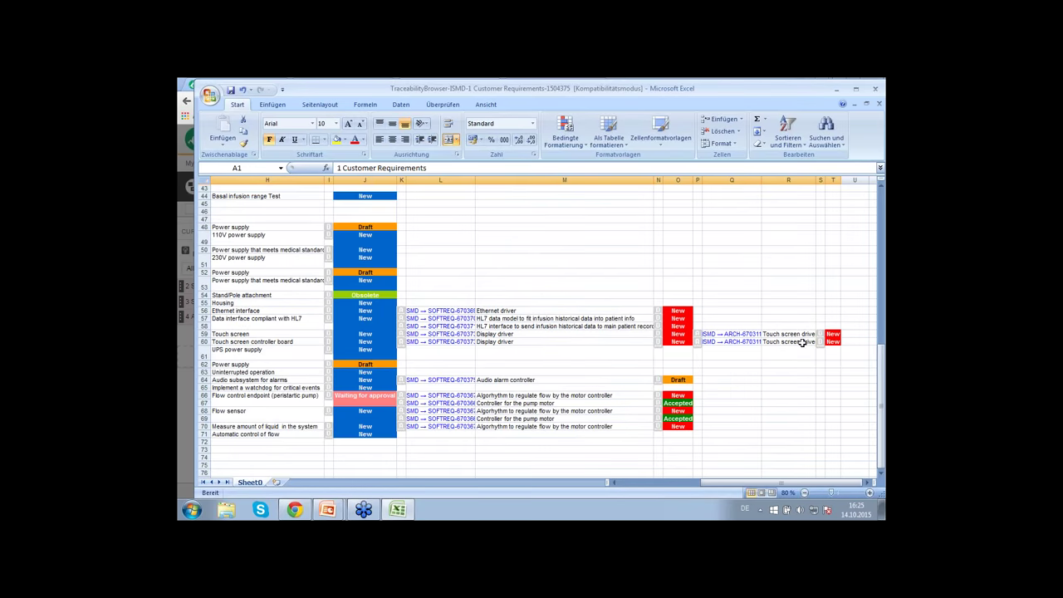
click(877, 89)
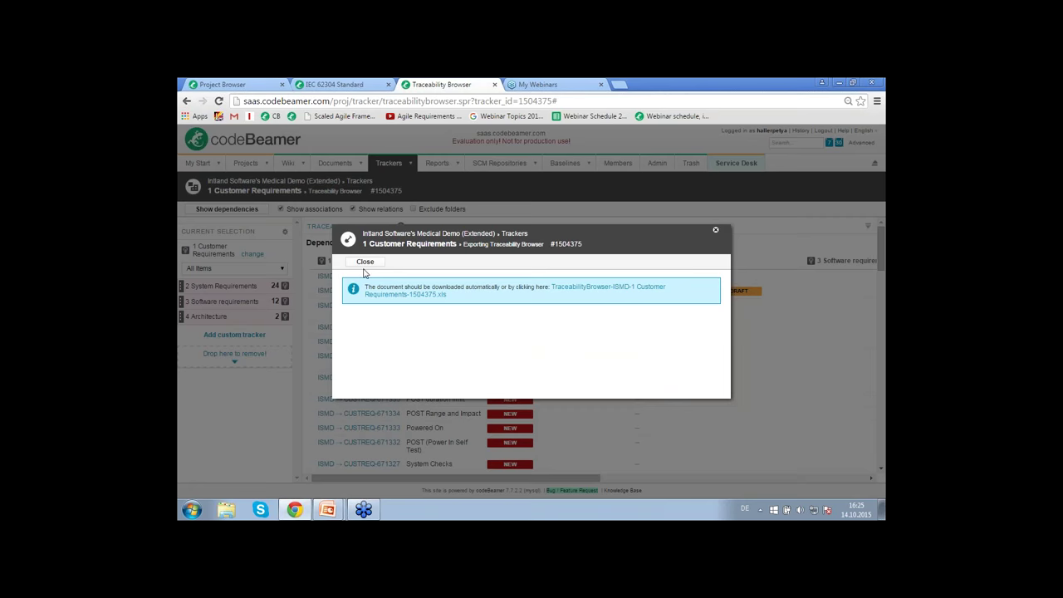
click(365, 262)
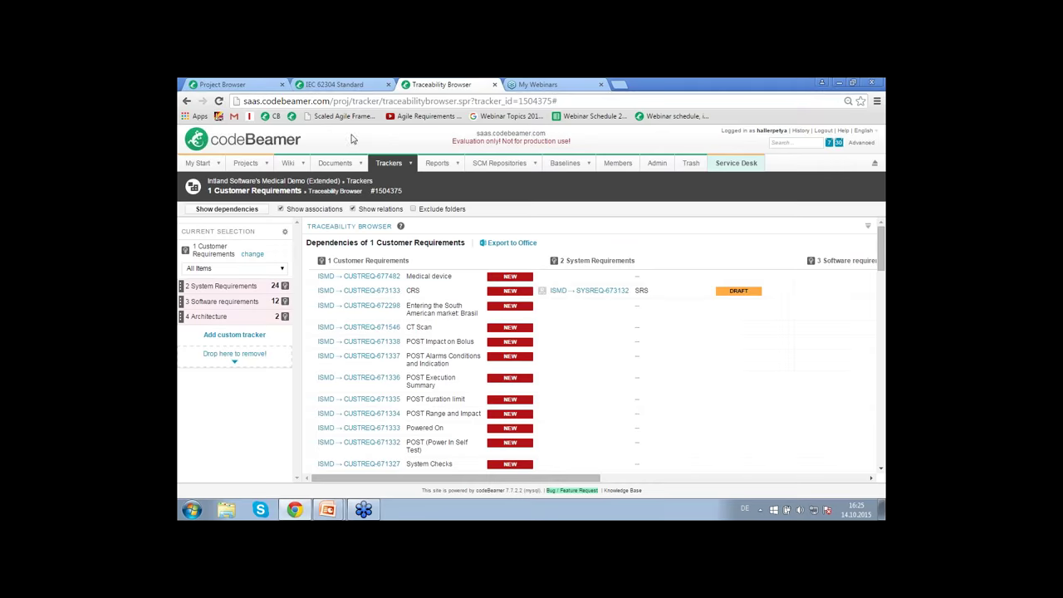
- On the IEC 62304 Standard wiki page, open the Architecture tracker linked under 4.3 Software safety classification in a new browser tab
click(332, 84)
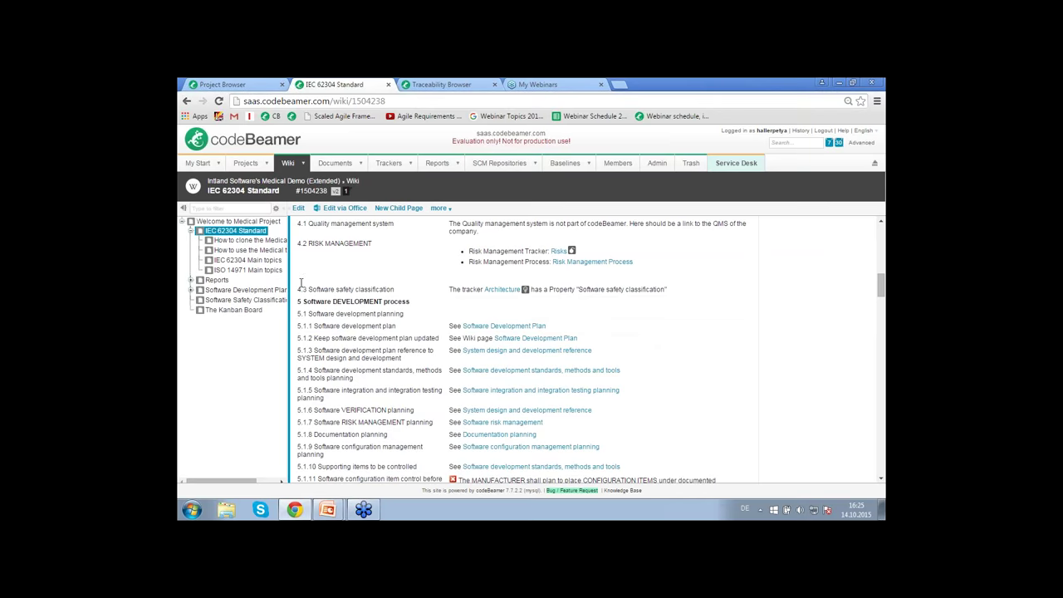
scroll(305, 289, up, 1)
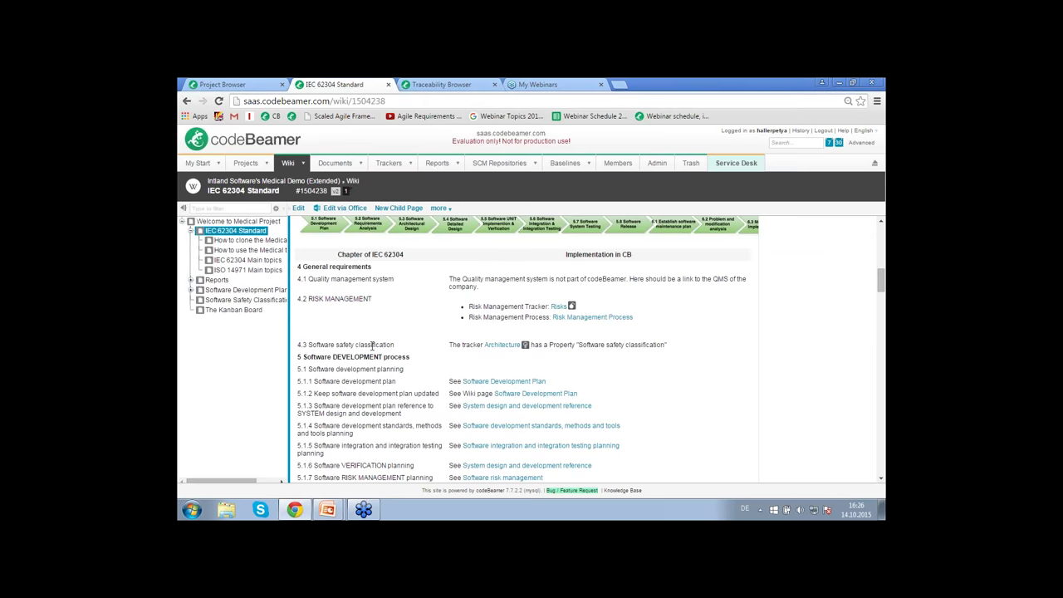
right_click(508, 349)
click(542, 353)
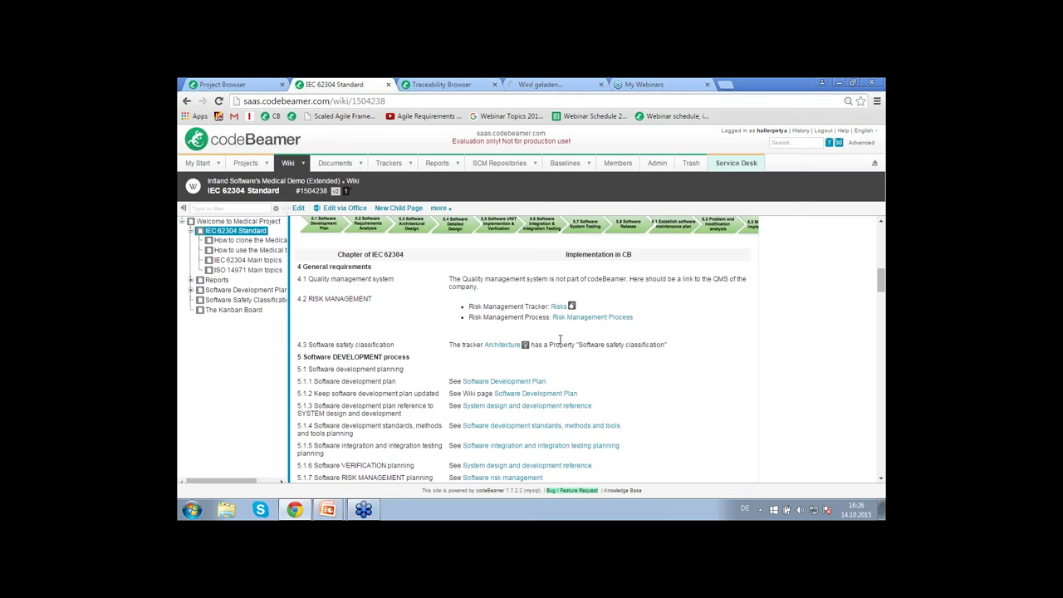
- In the Architecture tracker, open the full details of the Infusion pumping system item
click(555, 85)
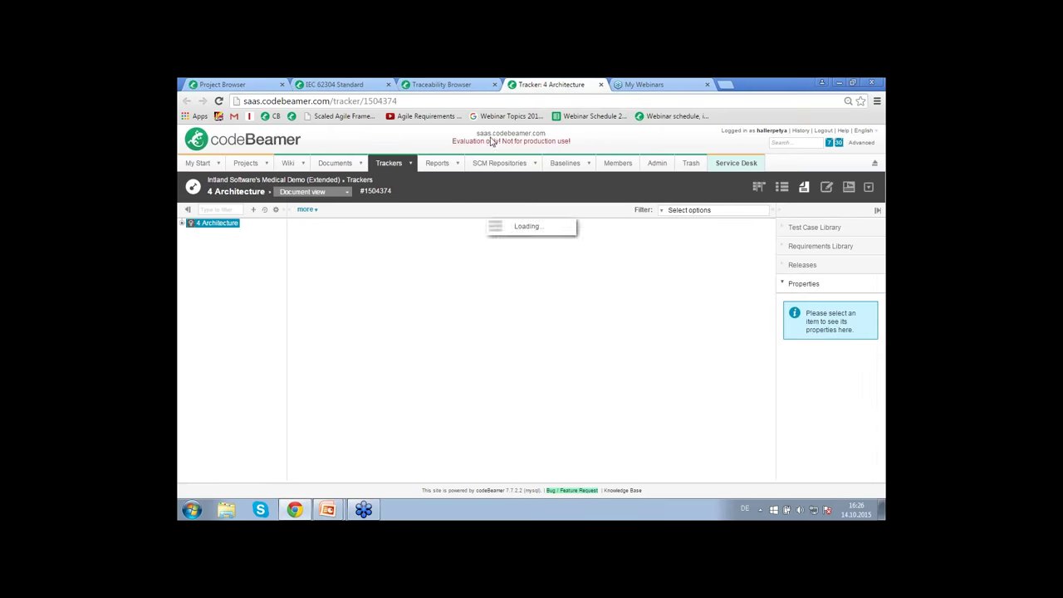
click(391, 237)
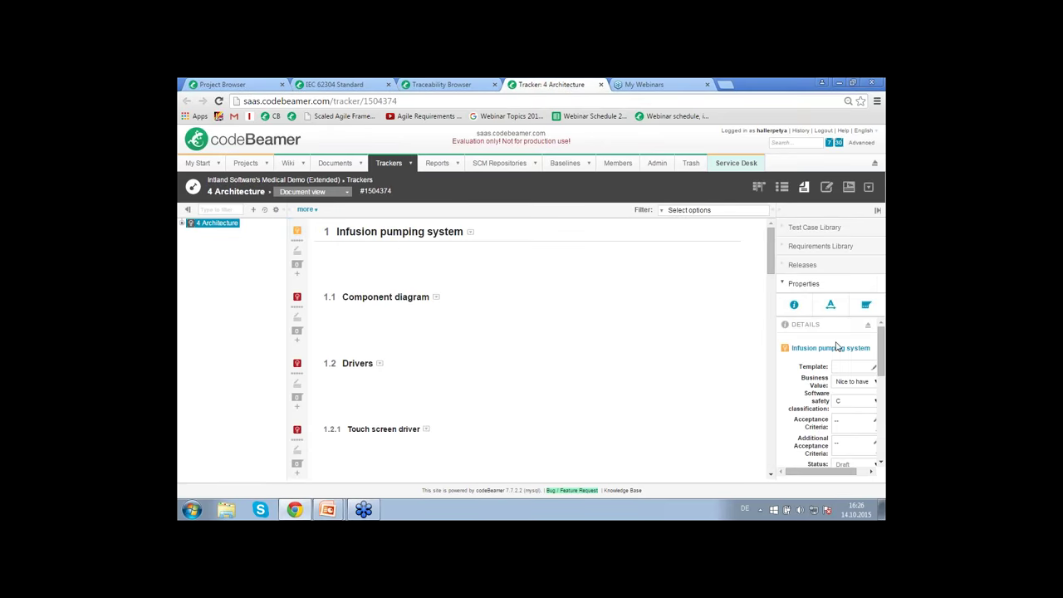
click(824, 349)
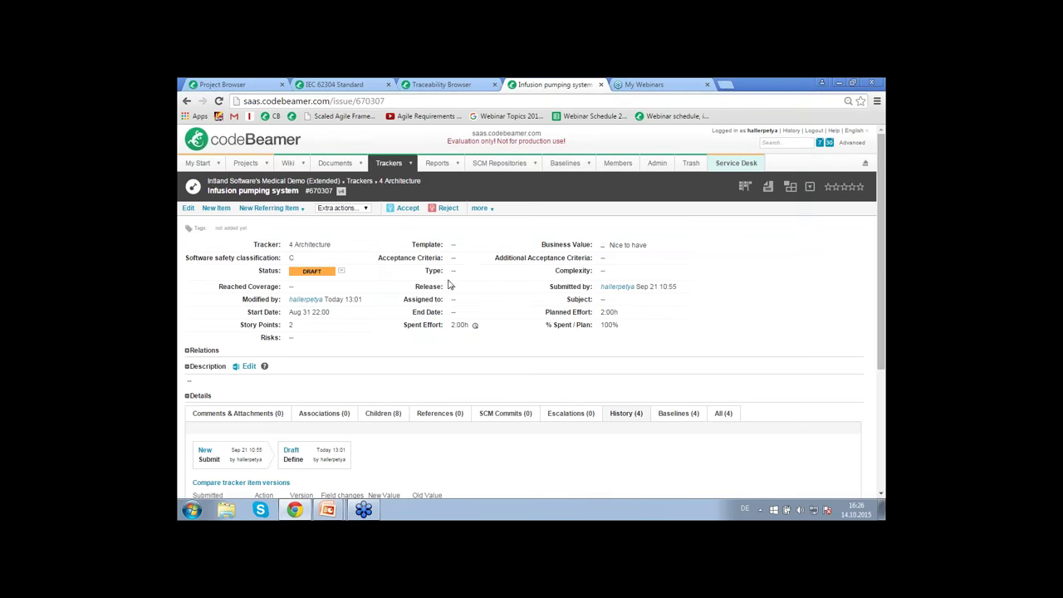
- From the IEC 62304 Standard wiki page, open the Software Development Plan and its section on software development standards, methods and tools
click(318, 86)
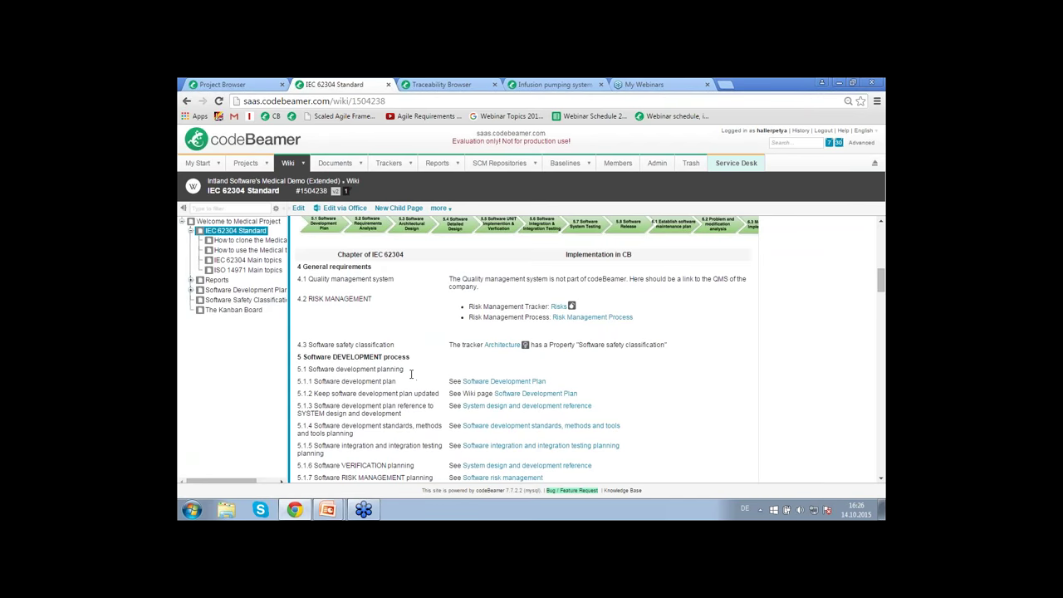
scroll(410, 375, down, 1)
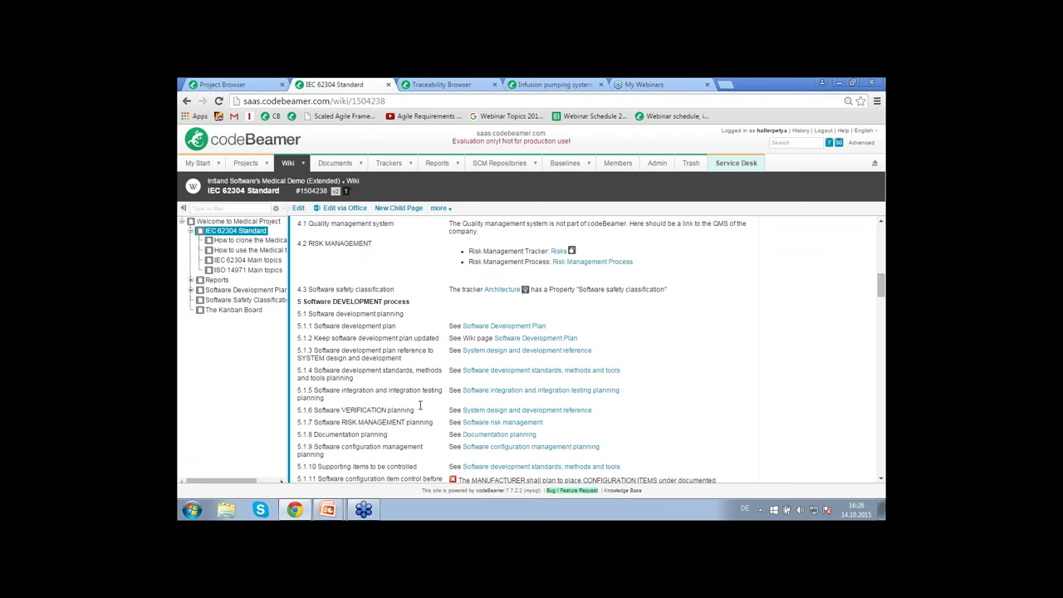
scroll(420, 406, down, 1)
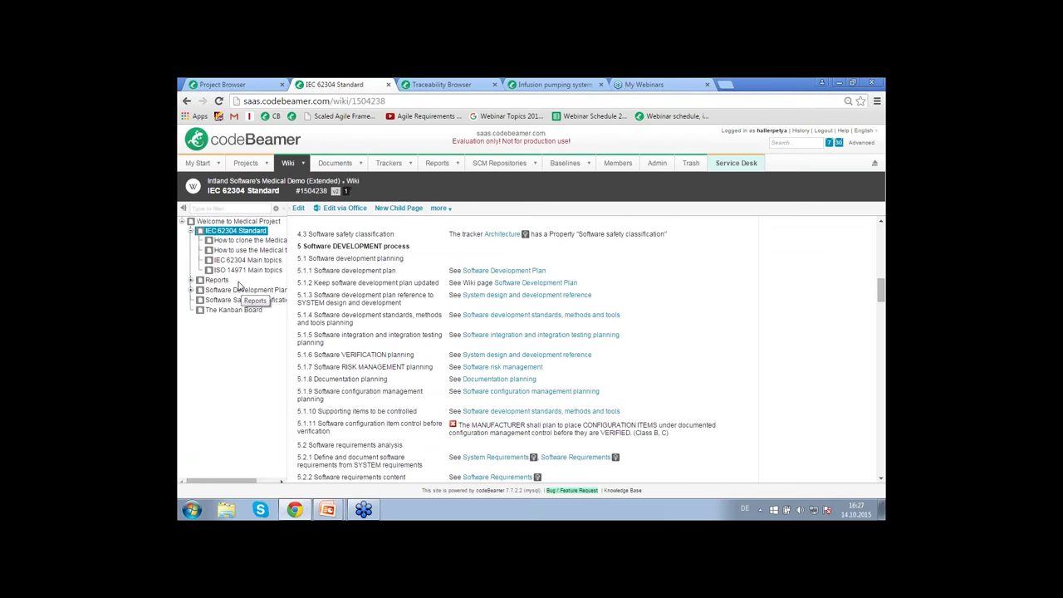
click(192, 291)
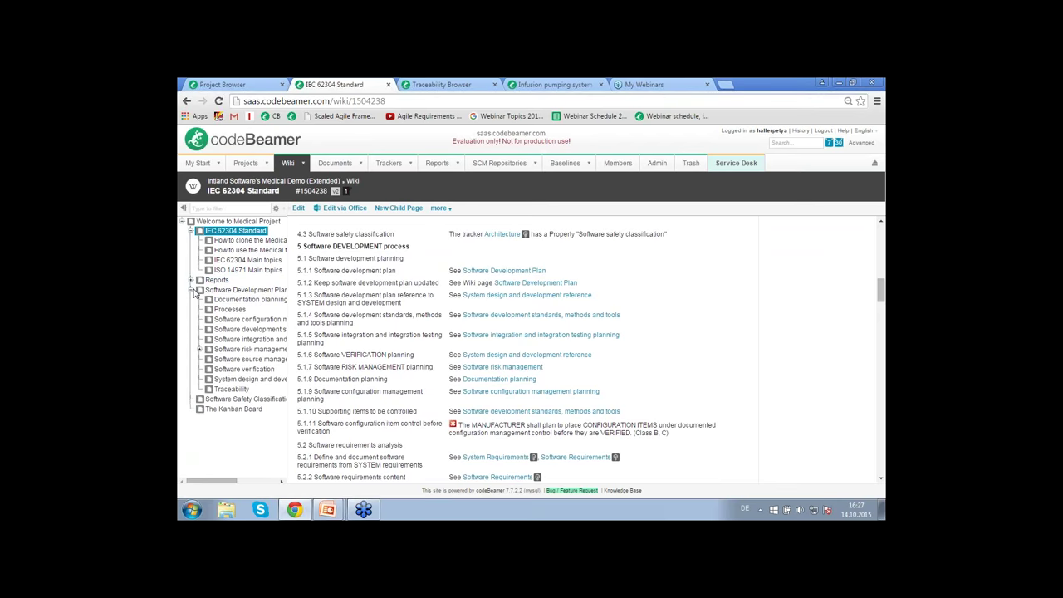
click(240, 292)
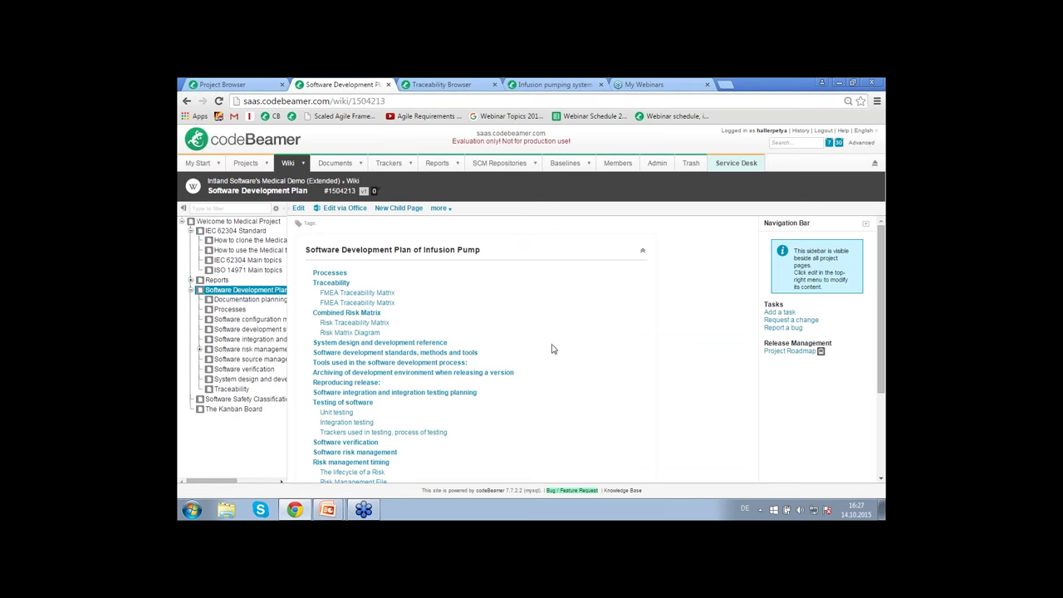
scroll(550, 348, down, 1)
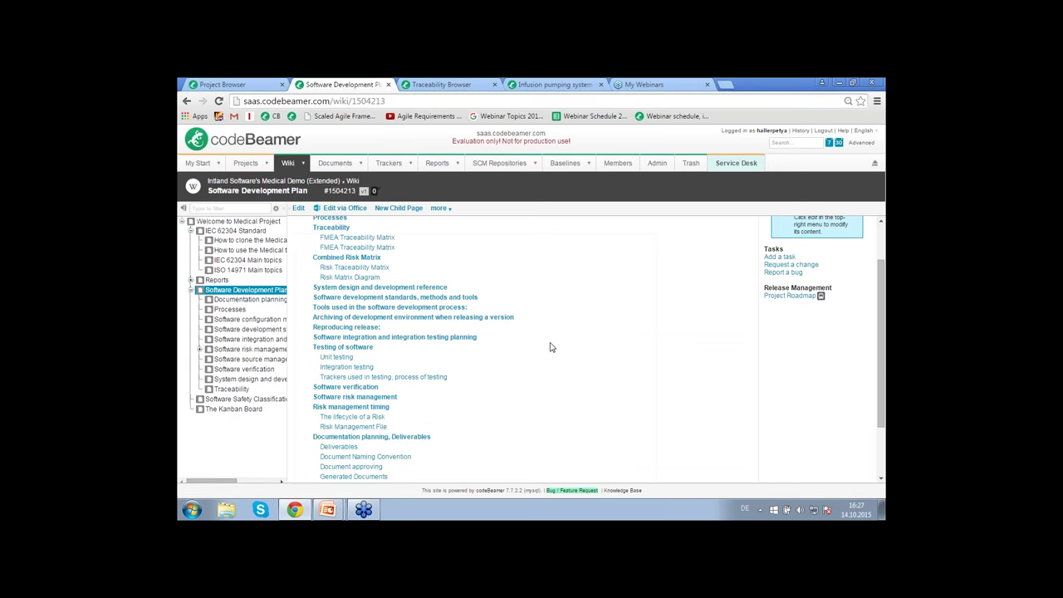
click(357, 301)
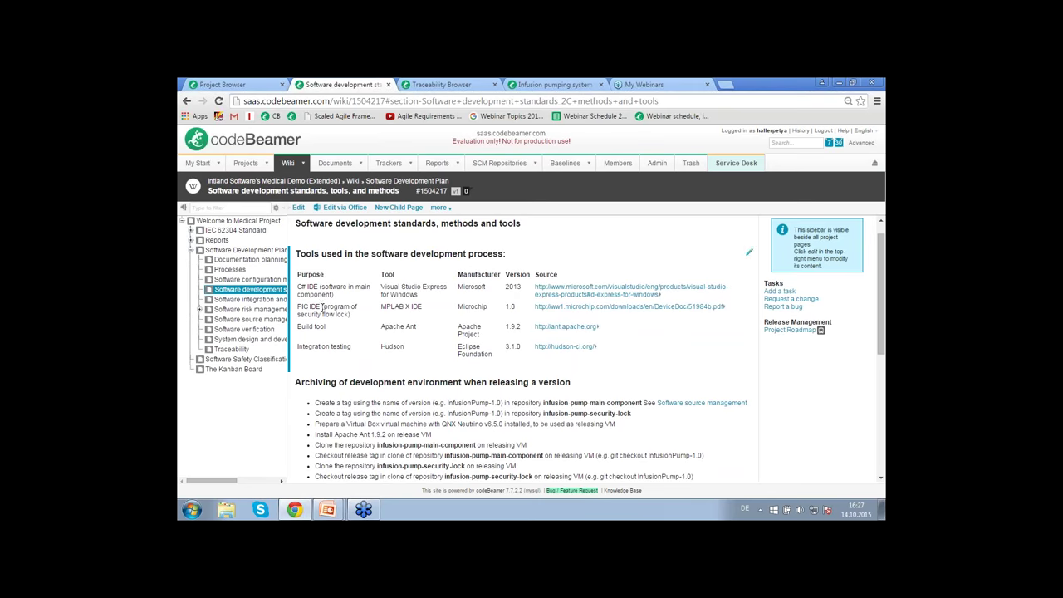
- Open the Software risk management wiki page and read through the risk matrix, risk management timing and the lifecycle of a Risk
click(200, 311)
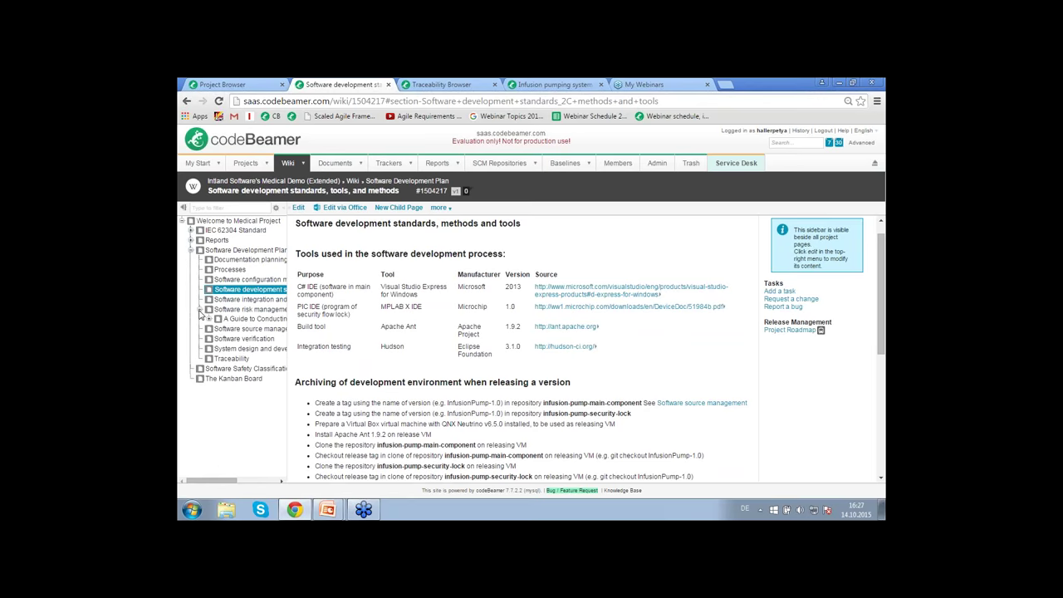
click(213, 312)
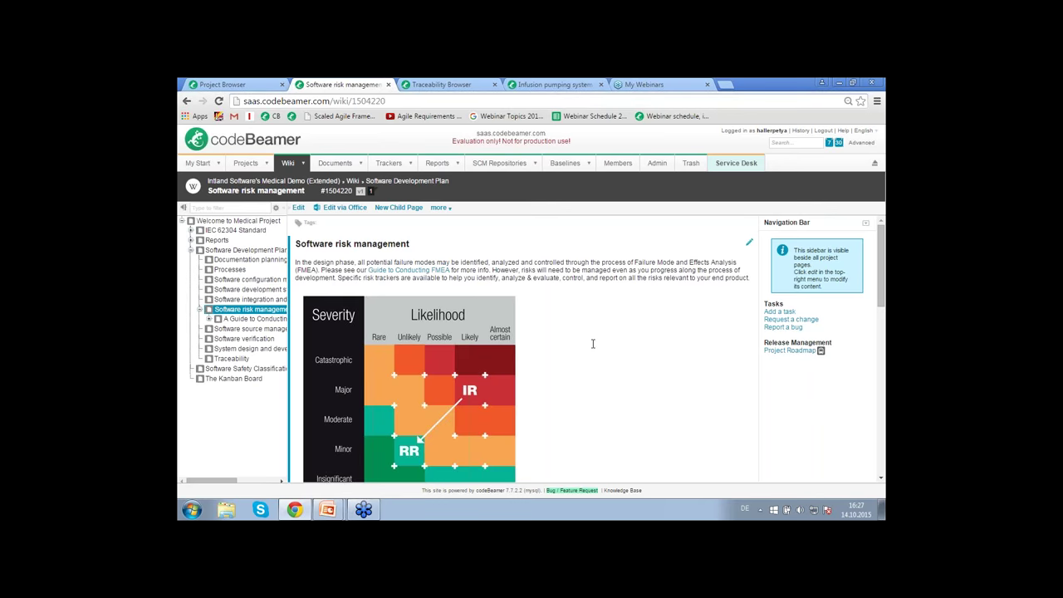
scroll(593, 343, down, 1)
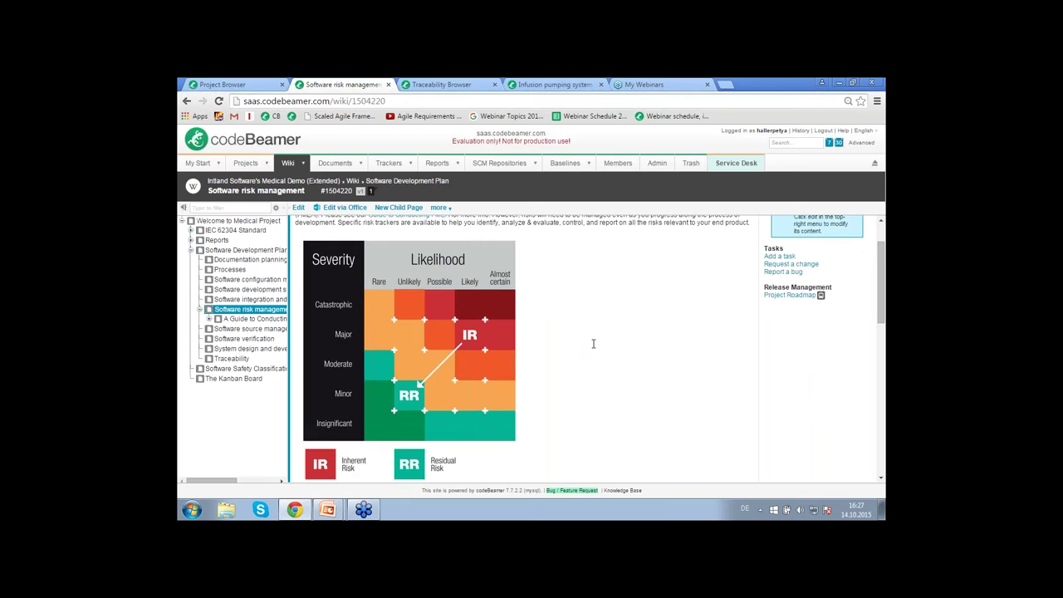
scroll(593, 343, down, 3)
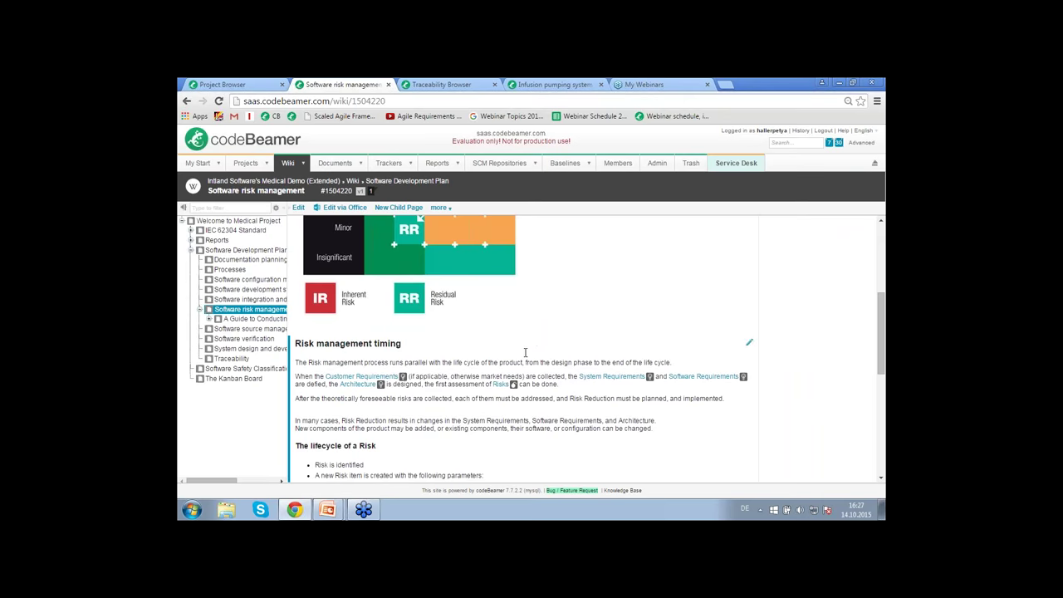
scroll(525, 352, down, 1)
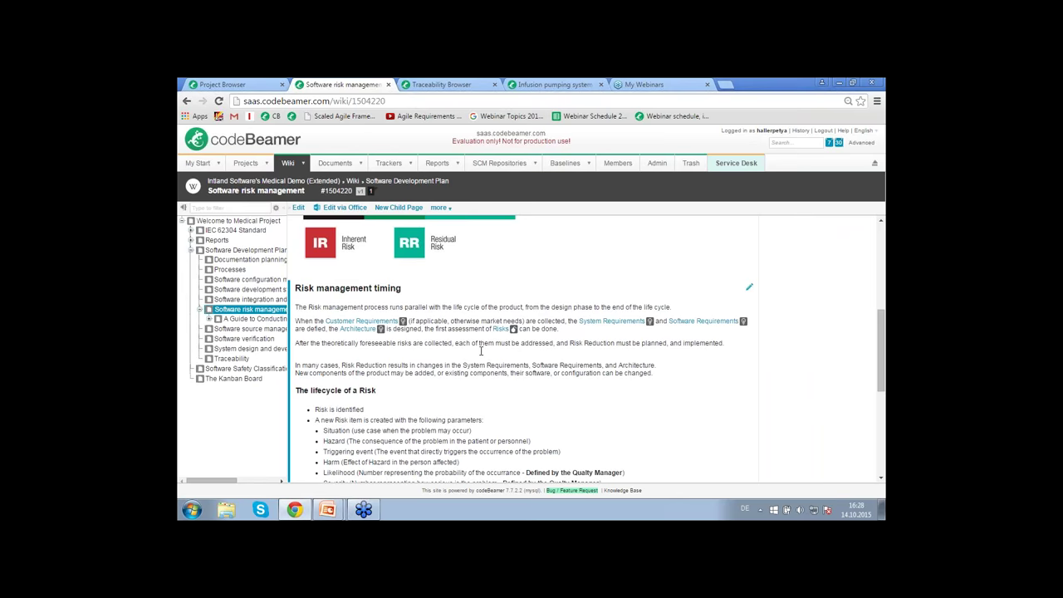
scroll(480, 349, down, 2)
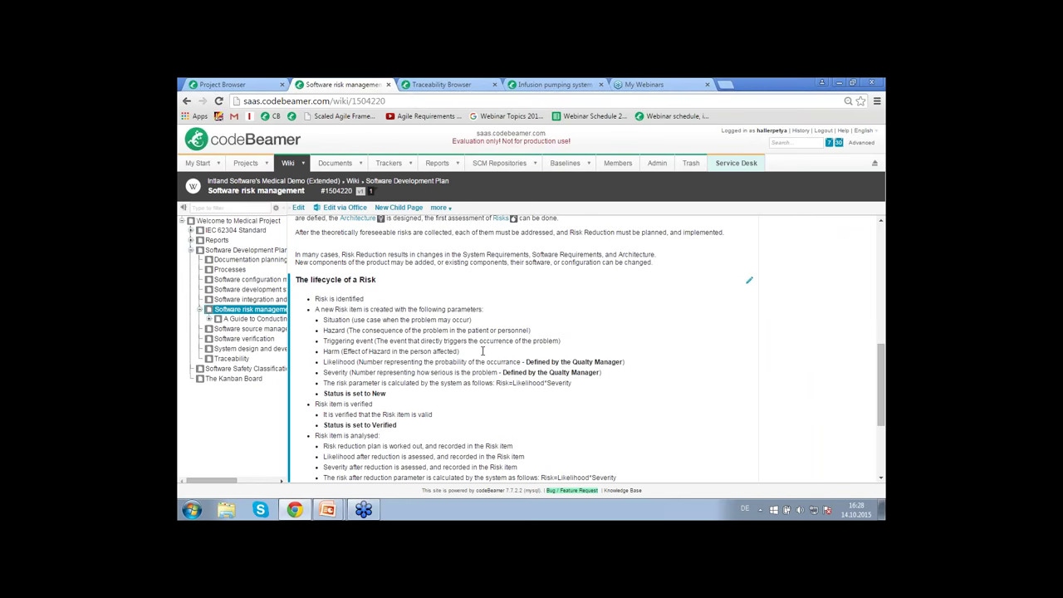
scroll(482, 350, down, 1)
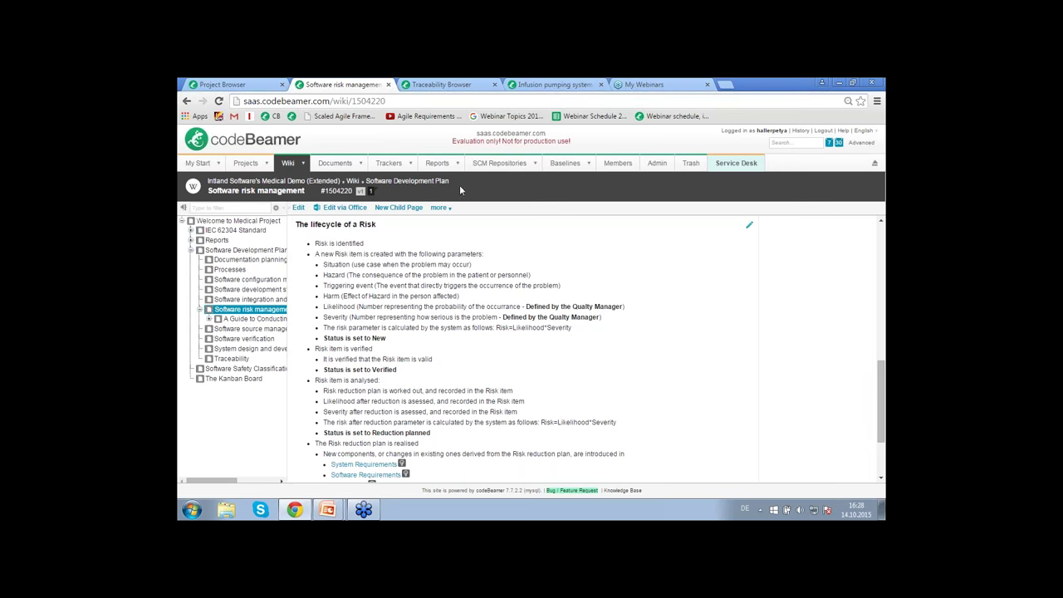
- Open the project's Risks tracker in a new browser tab and switch to it
click(410, 163)
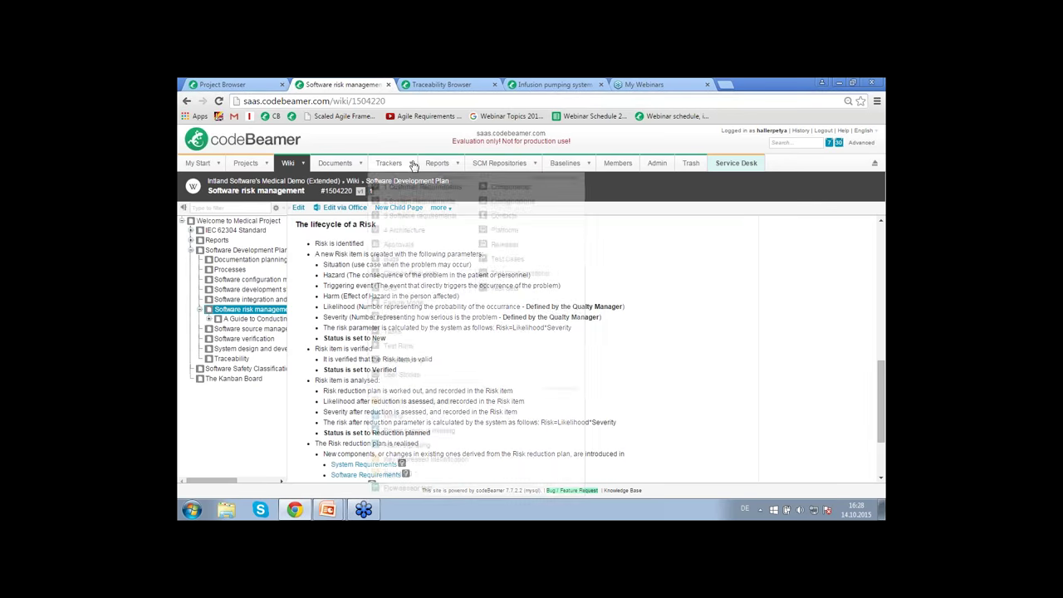
right_click(390, 320)
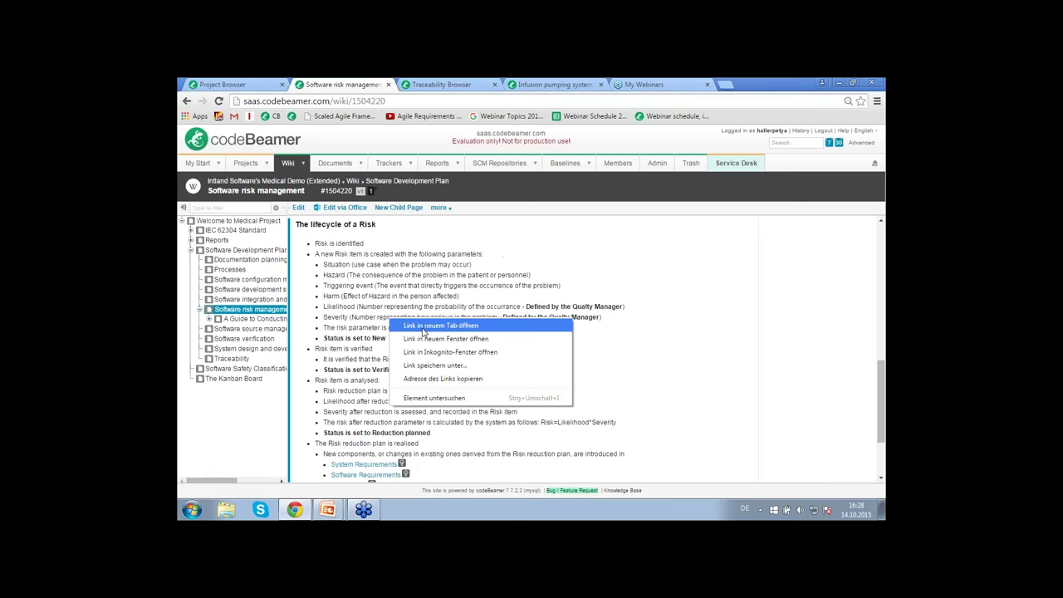
click(425, 326)
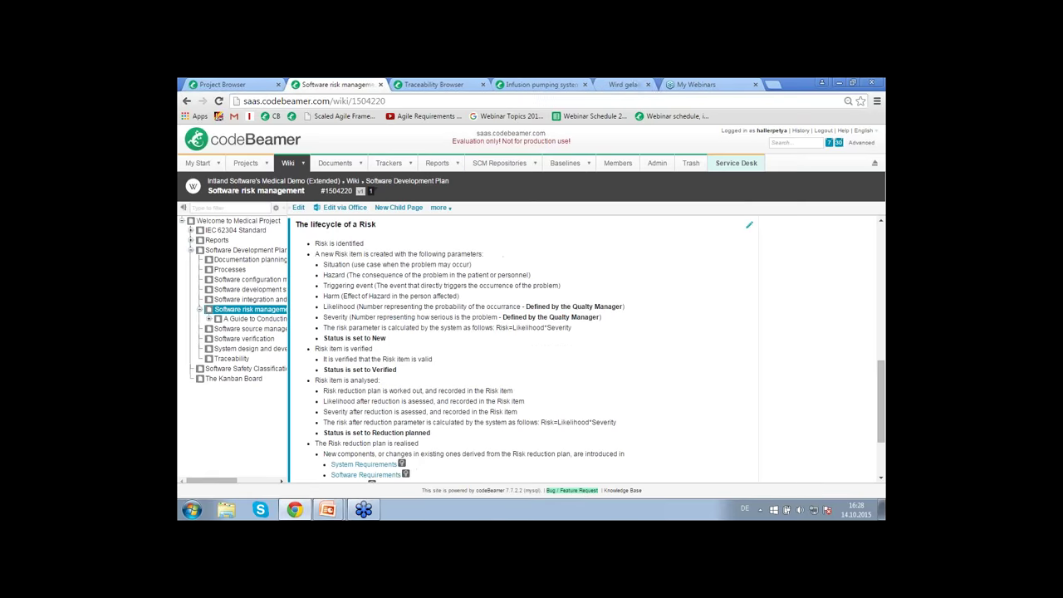
click(631, 85)
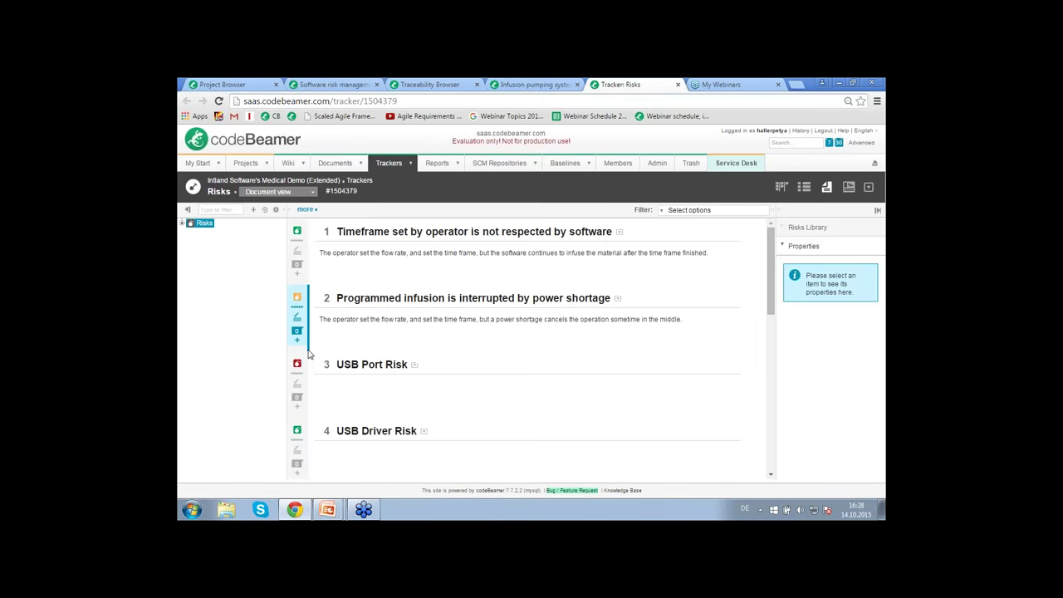
- Expand the risk tree and open the full details of the risk "Timeframe set by operator is not respected by software"
click(183, 225)
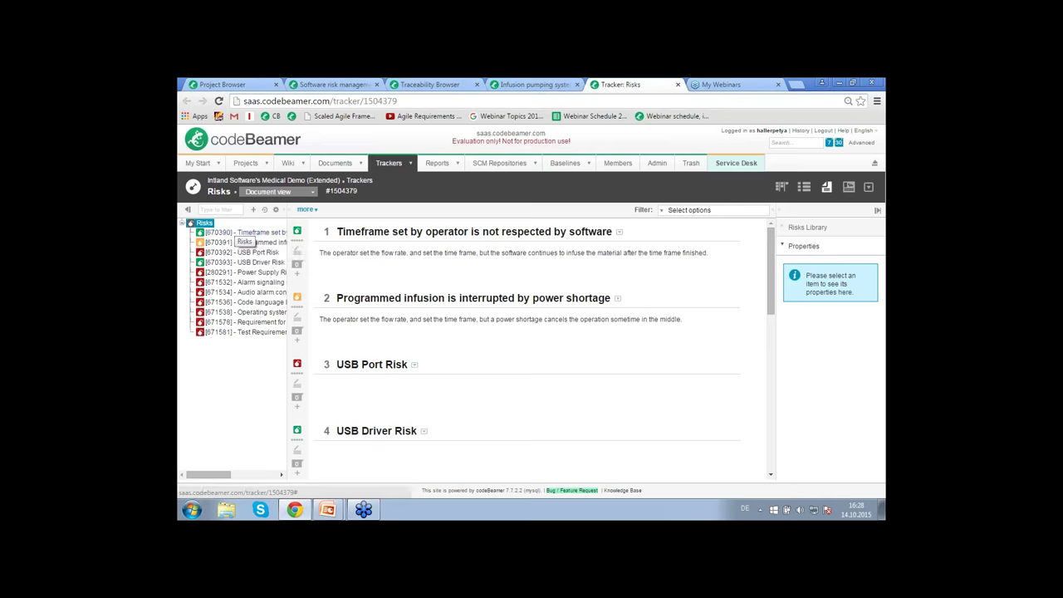
click(382, 232)
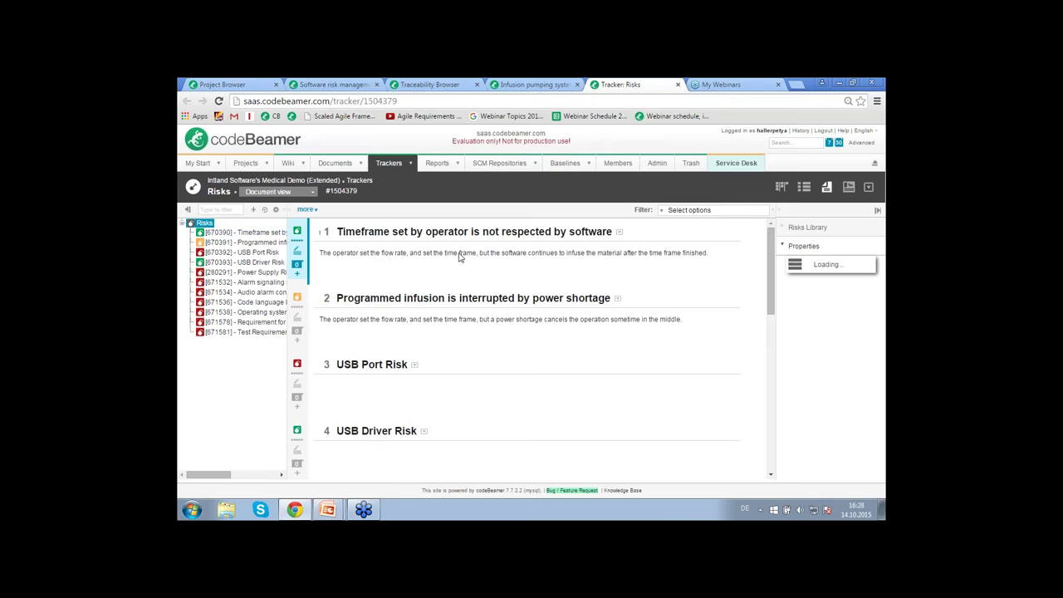
click(810, 316)
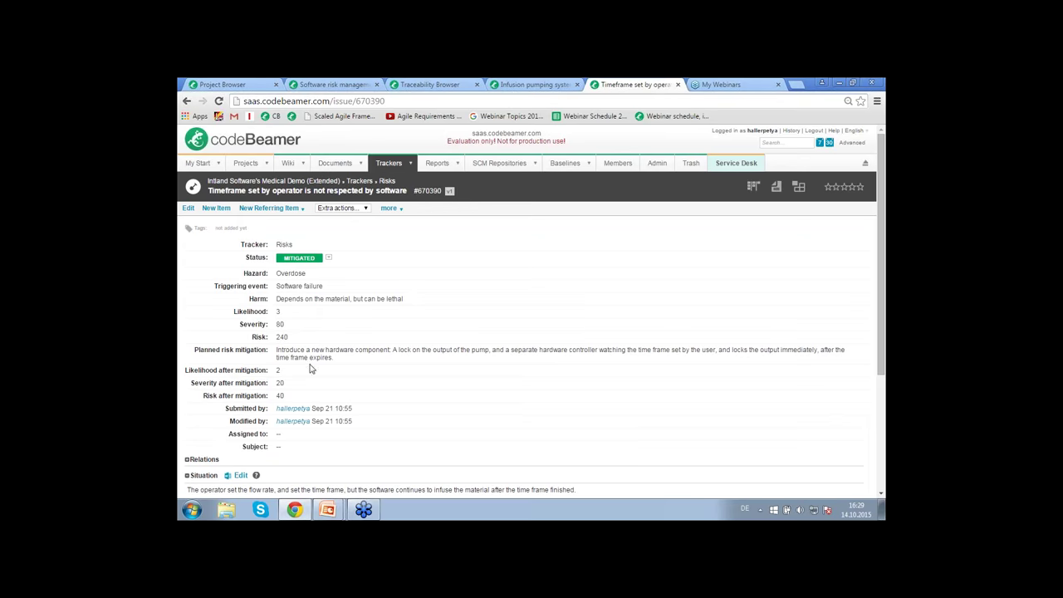
- Show the risk's references and open the linked system requirement "Timer mechanism"
click(303, 213)
scroll(404, 425, down, 2)
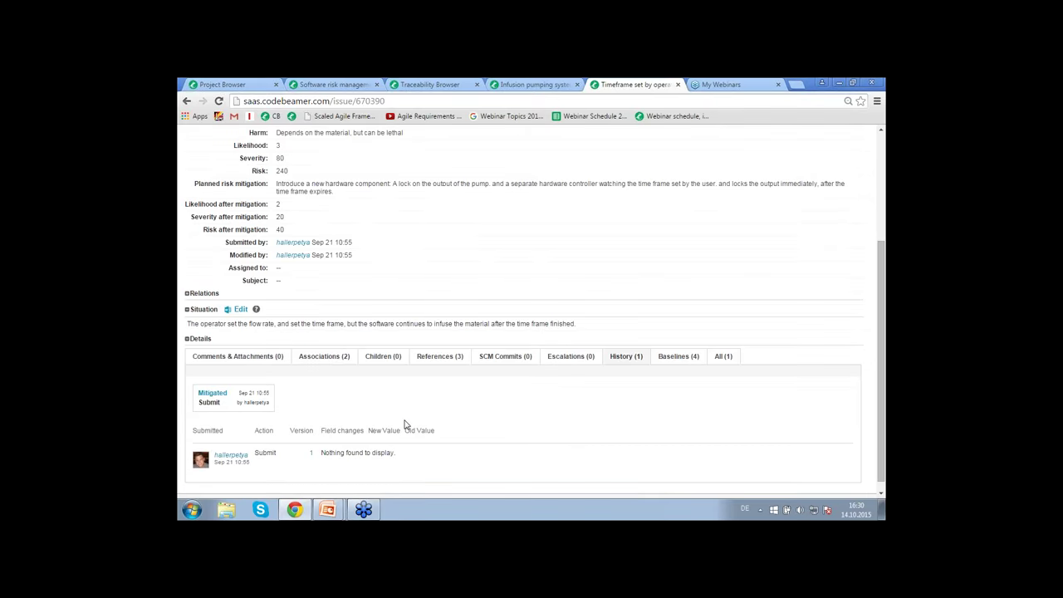
click(445, 363)
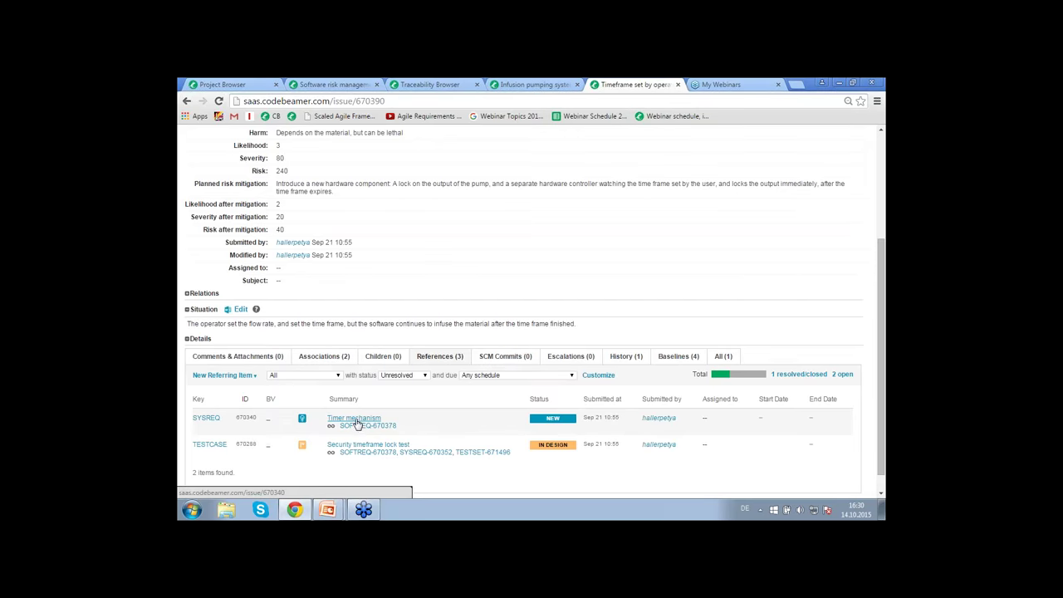
click(356, 421)
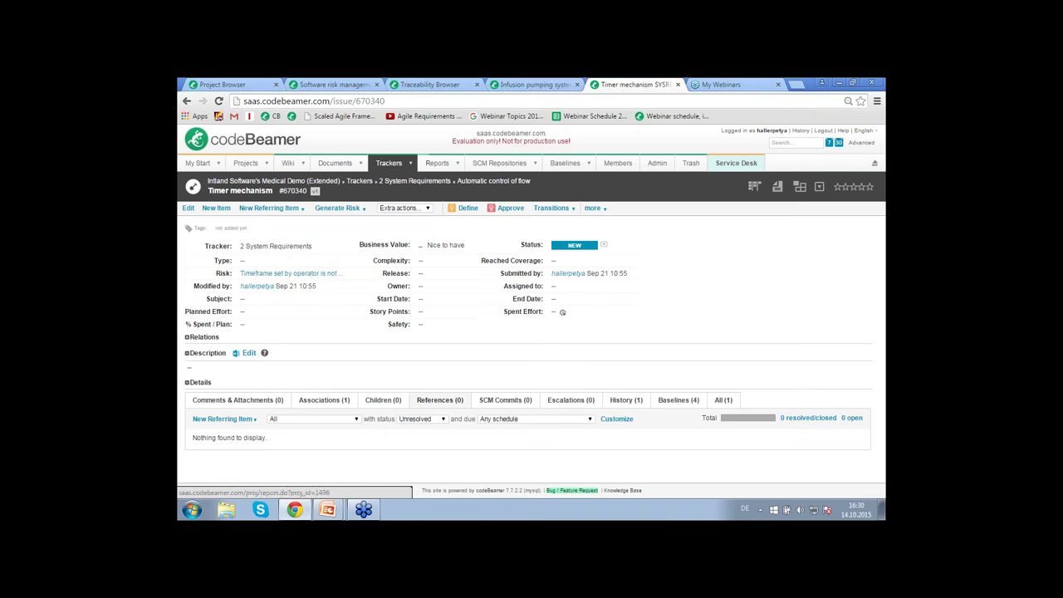
- Open the 2 System Requirements tracker and expand its tree with the Housing, Power supply and Uninterrupted operation folders
click(427, 182)
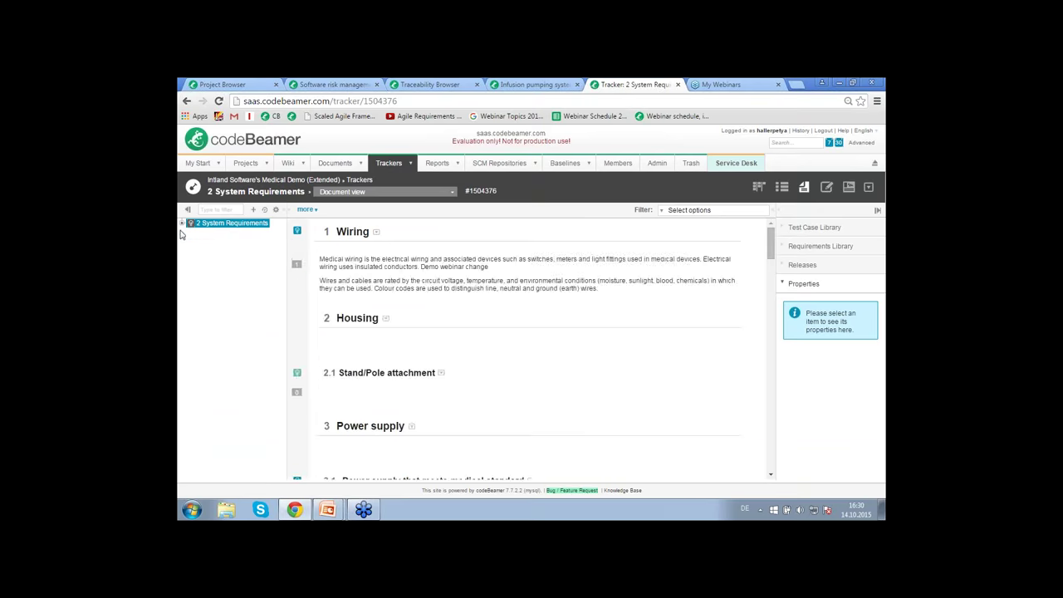
click(183, 223)
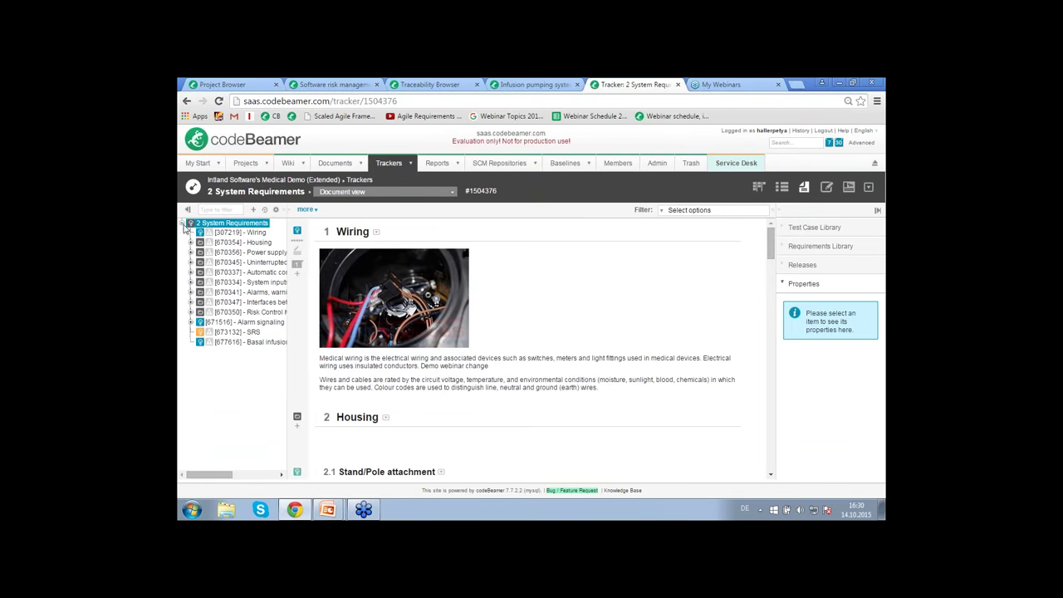
click(191, 243)
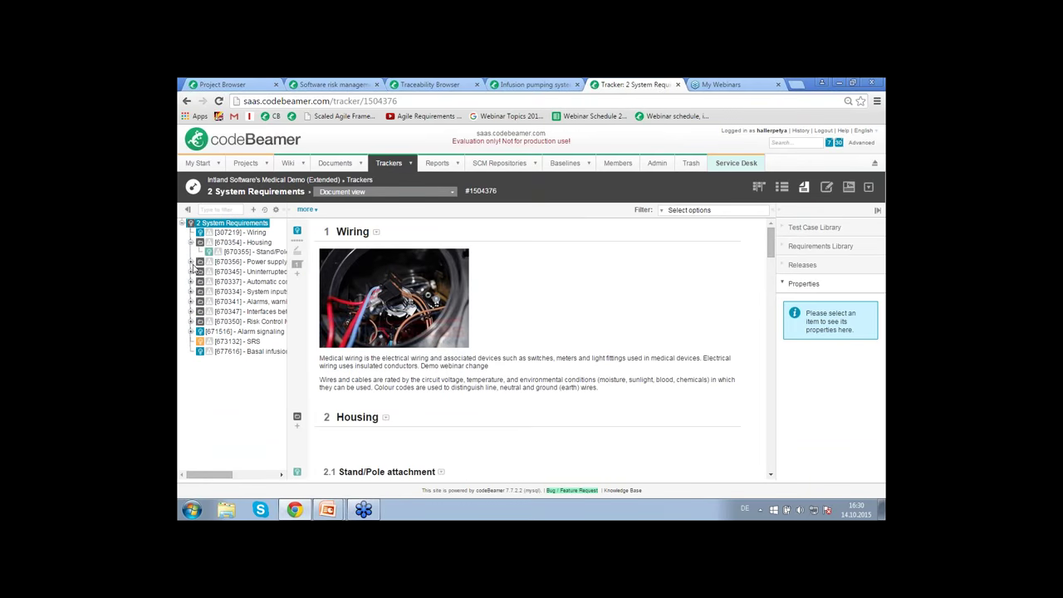
click(191, 262)
click(191, 301)
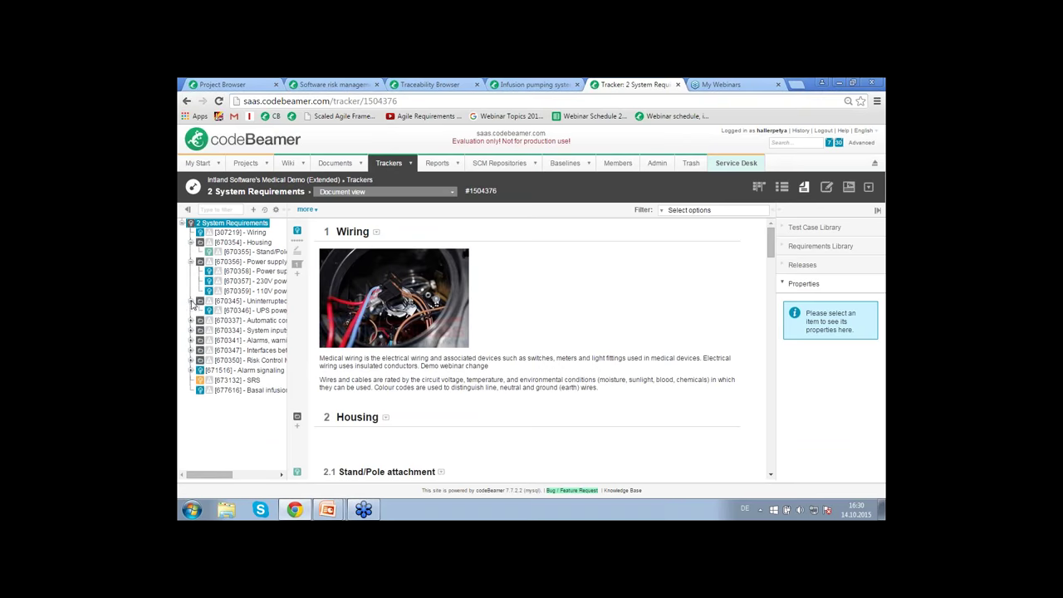
- Generate a test case for the Wiring requirement only, in the Test Cases tracker of Intland Software's Medical Demo (Extended)
click(240, 232)
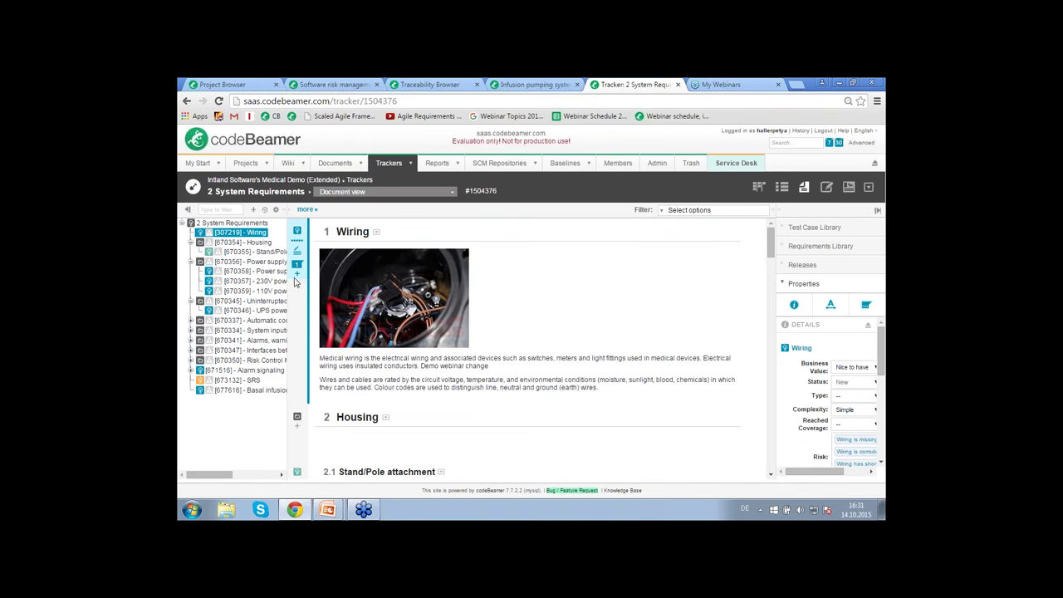
click(296, 277)
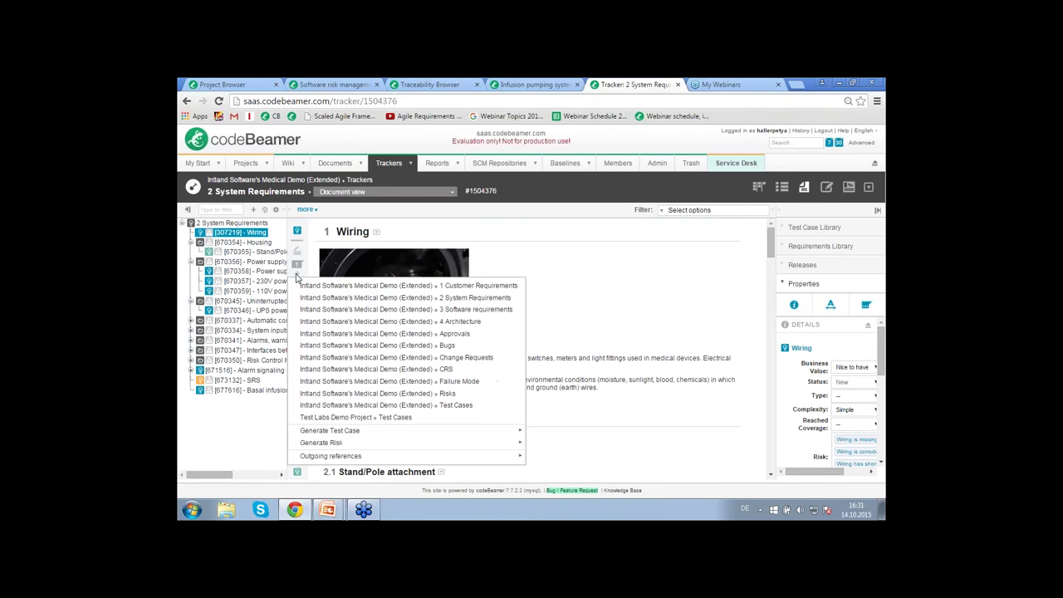
mouse_move(364, 432)
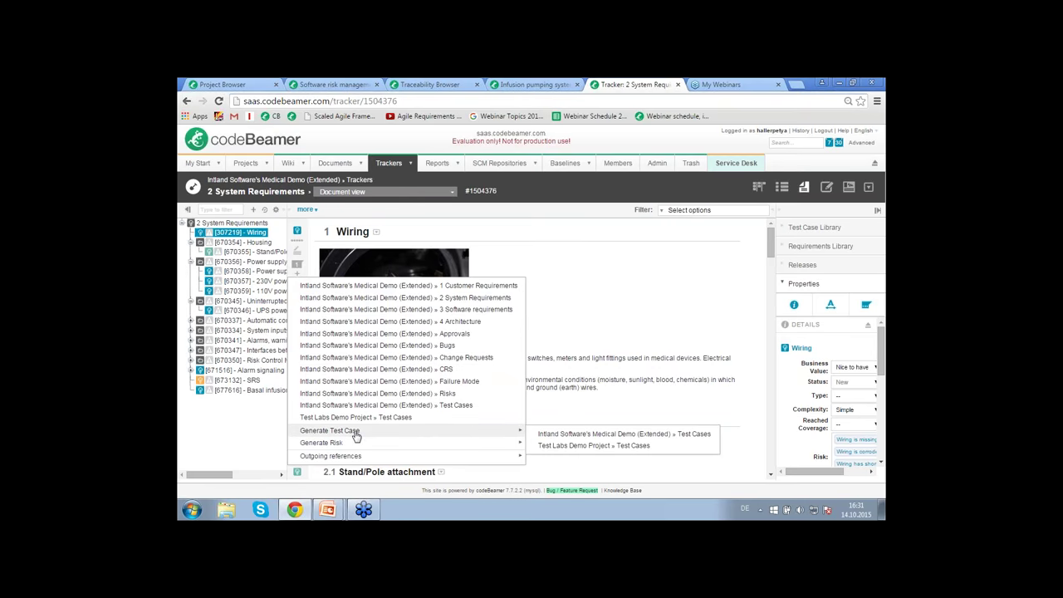
click(567, 435)
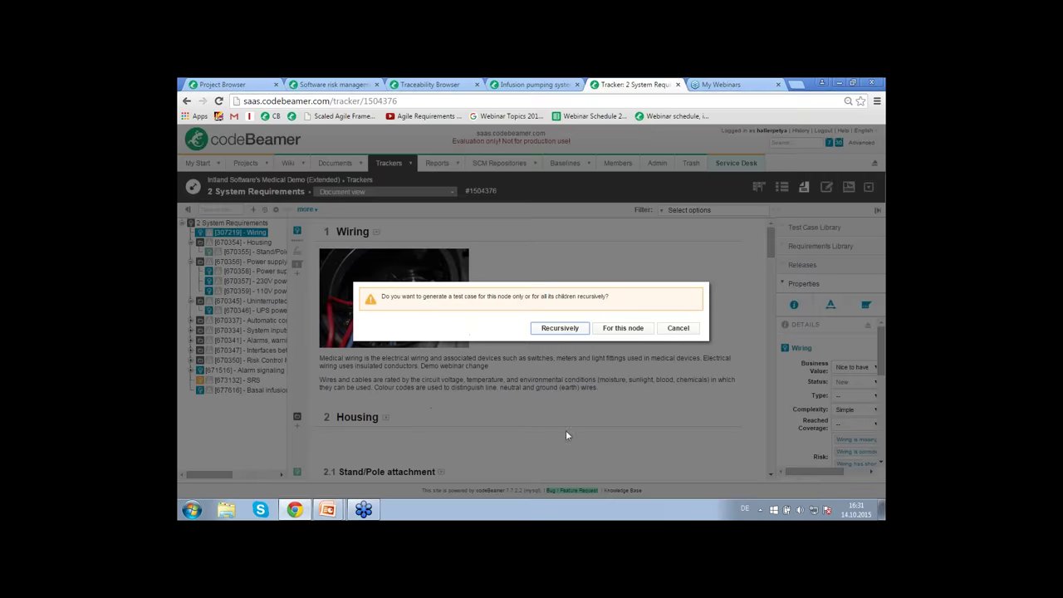
click(614, 329)
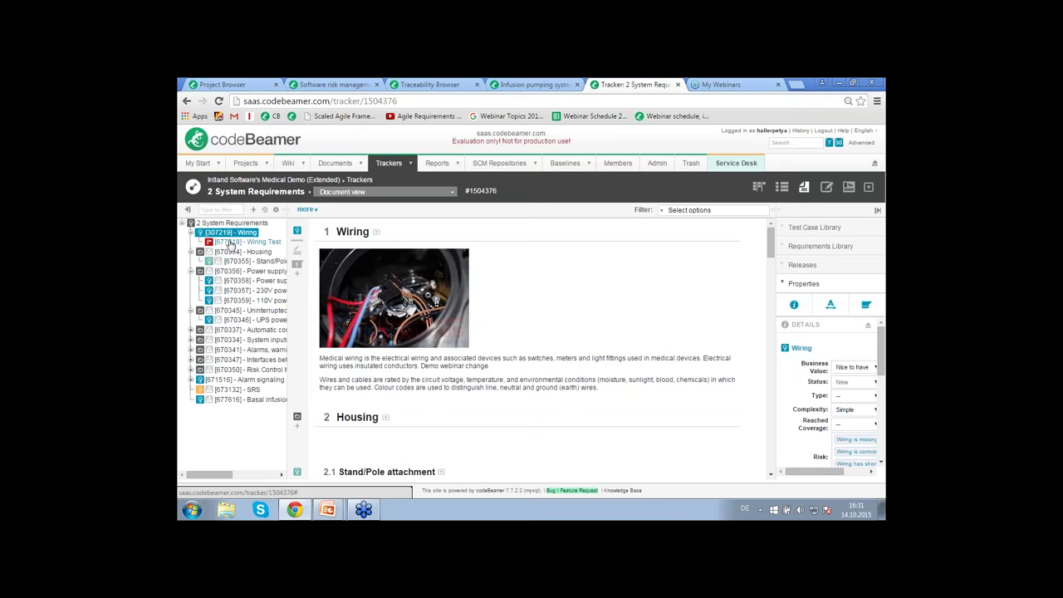
- Open the details of the Wiring Test test case and follow its Verifies link to the Wiring requirement
click(231, 242)
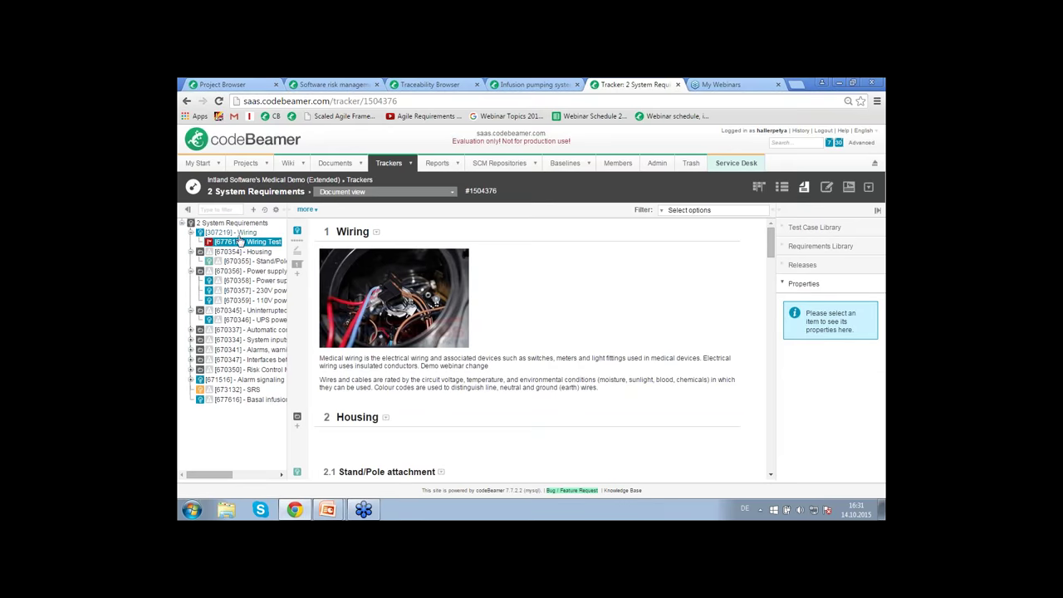
click(260, 243)
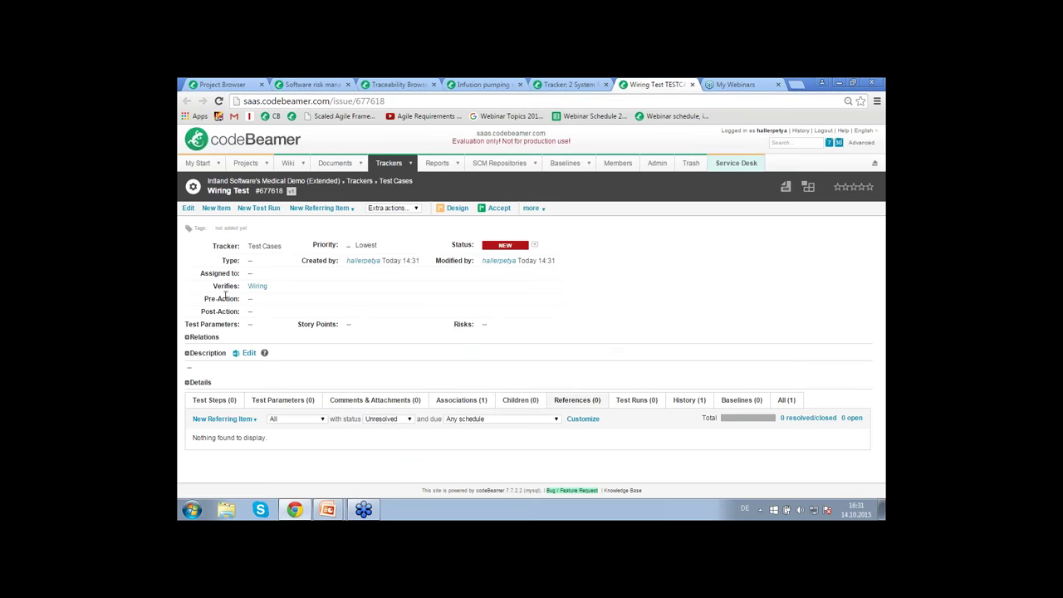
click(258, 287)
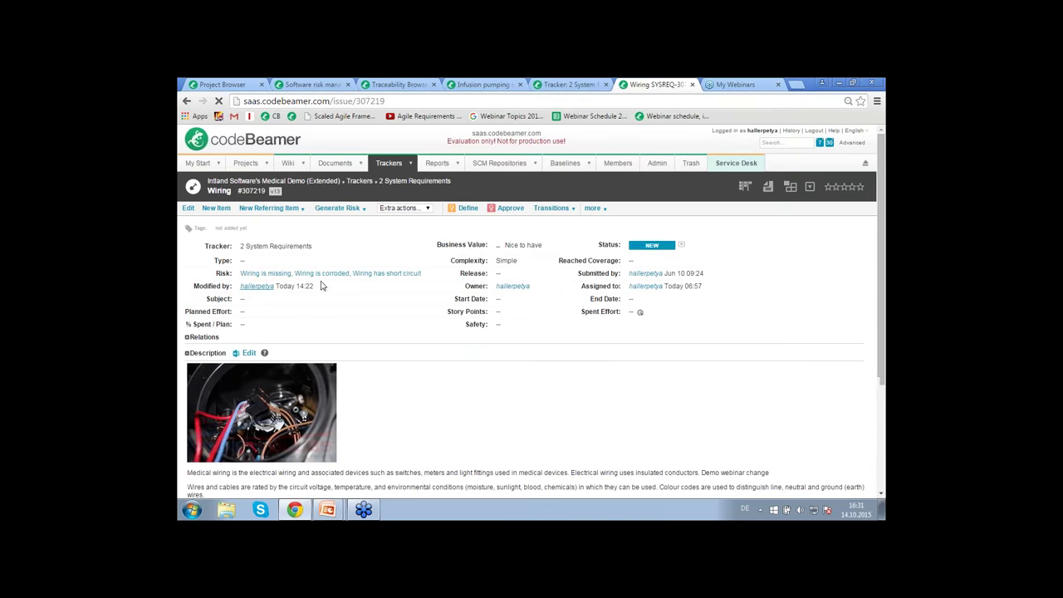
- Return from the Wiring requirement to the 2 System Requirements tracker and open its Coverage Browser
click(275, 246)
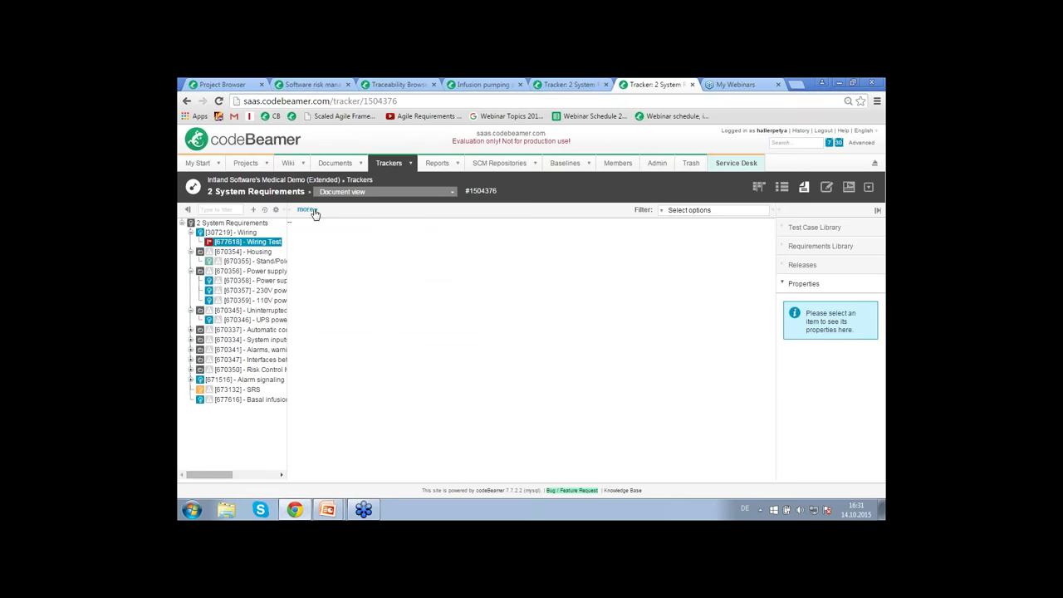
click(307, 210)
click(358, 266)
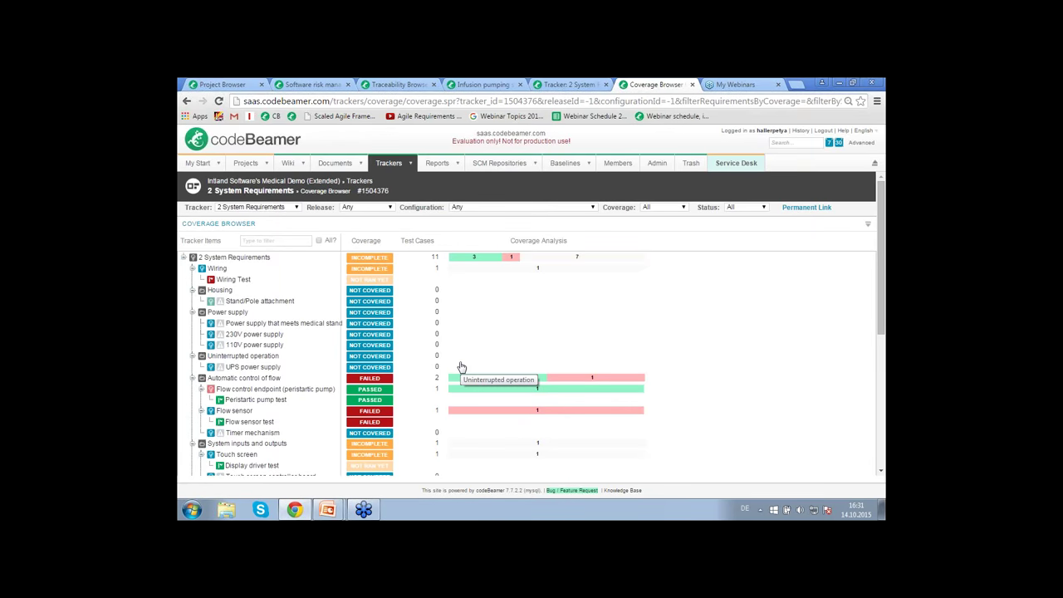
- Enlarge the page and review the coverage status, test cases and coverage analysis of the system requirements
key(ctrl+plus)
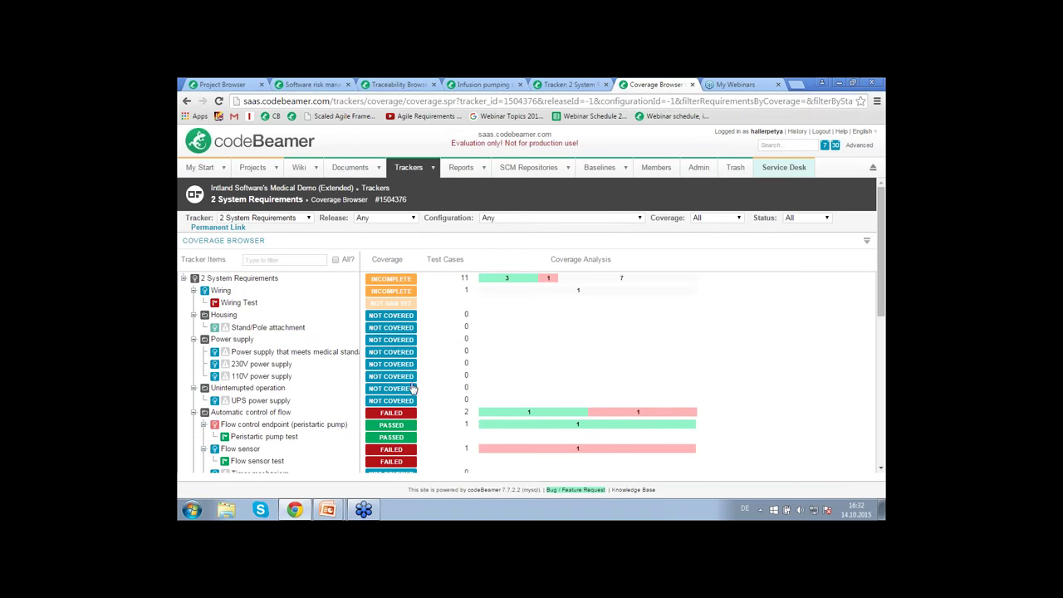
scroll(413, 389, down, 3)
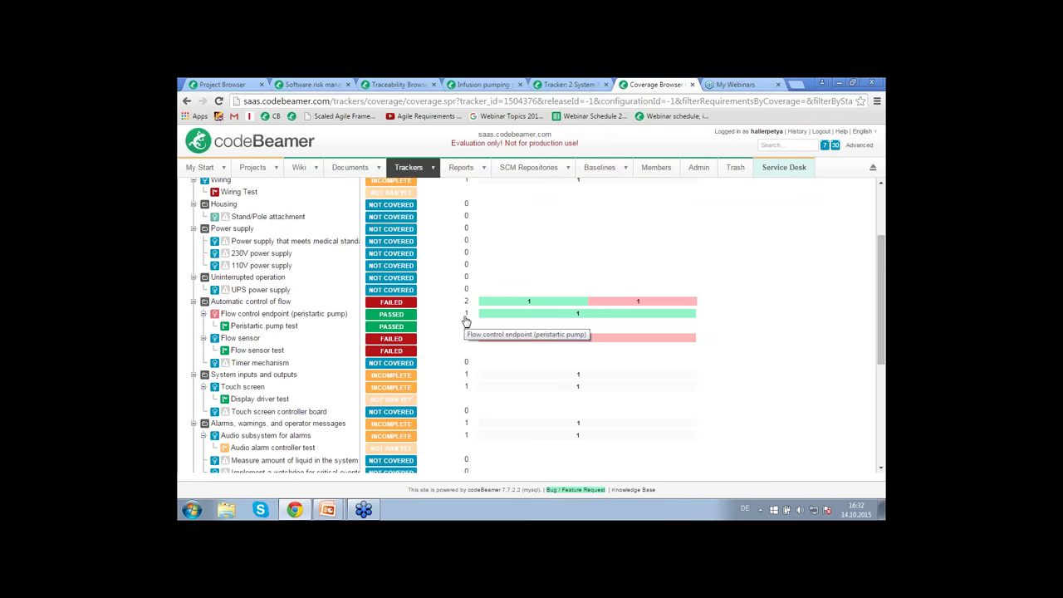
scroll(465, 315, down, 1)
scroll(466, 316, down, 2)
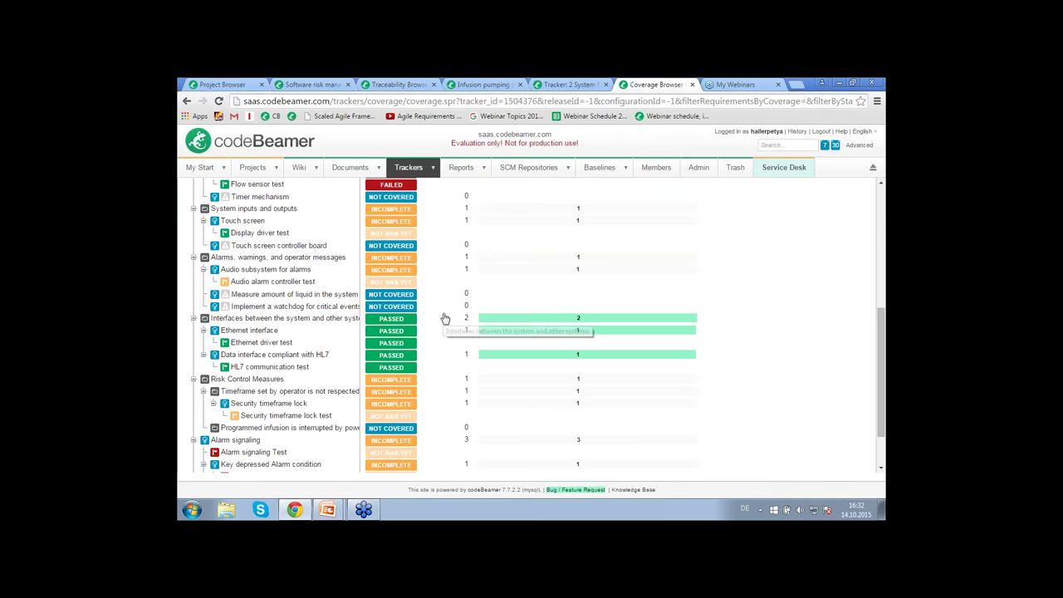
scroll(478, 318, up, 2)
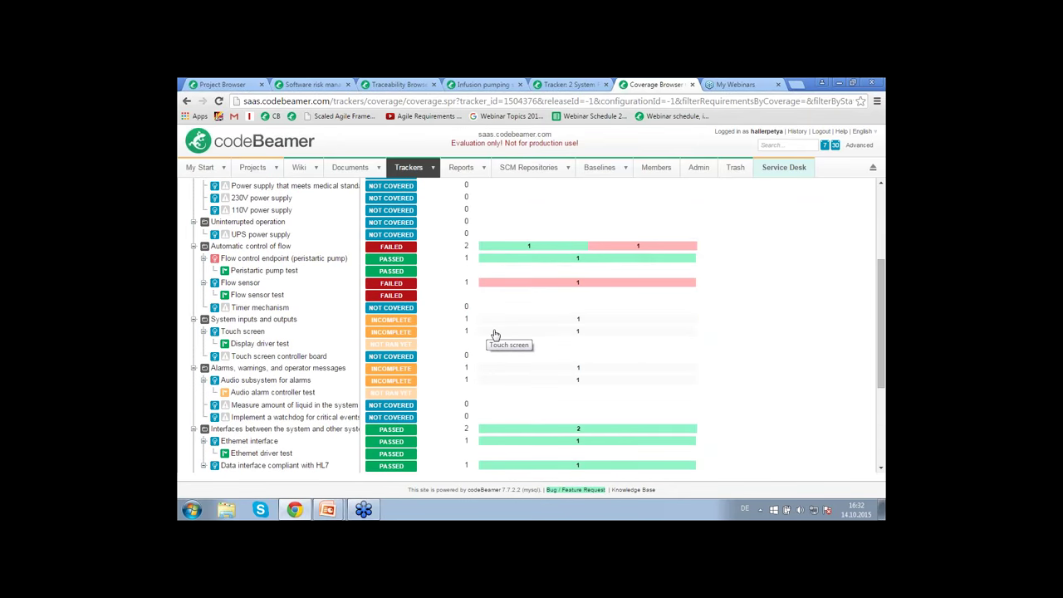
scroll(495, 335, up, 3)
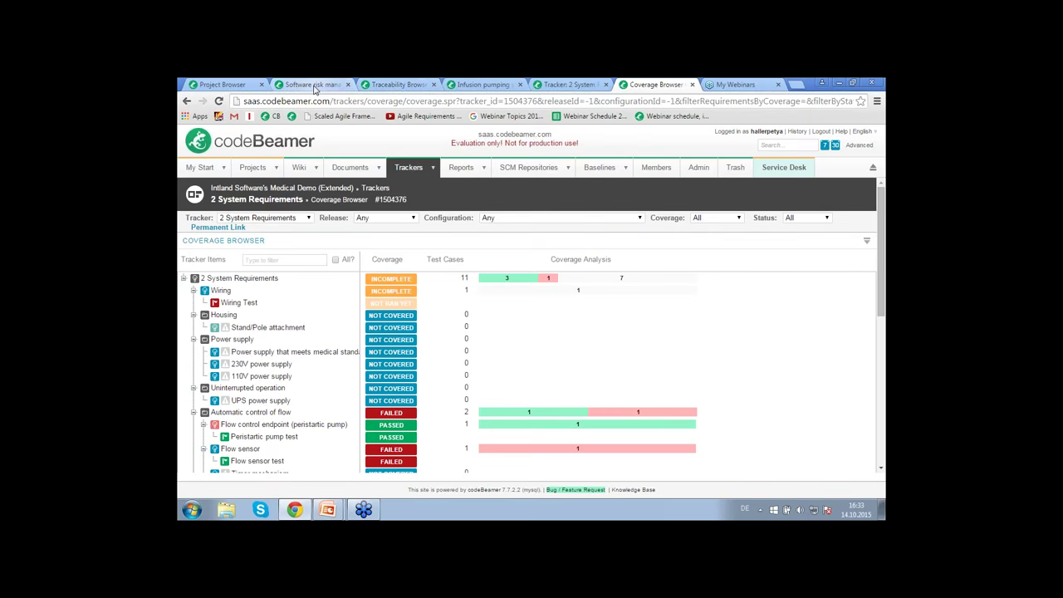
- Go back to the IEC 62304 Standard wiki page and read through the section 5 clauses, from development planning to software unit verification
click(315, 84)
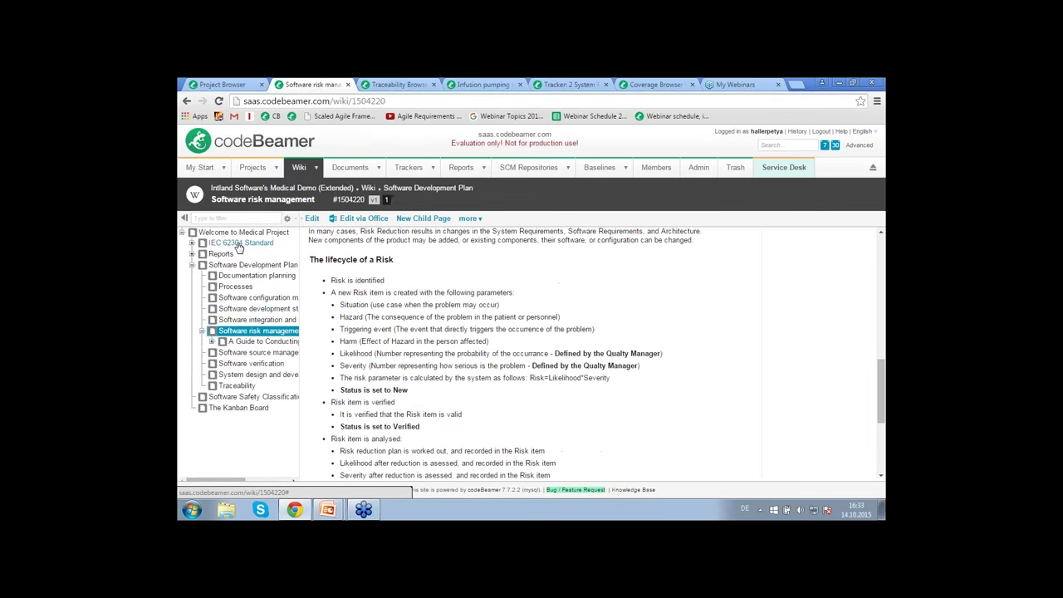
click(240, 243)
scroll(393, 392, down, 1)
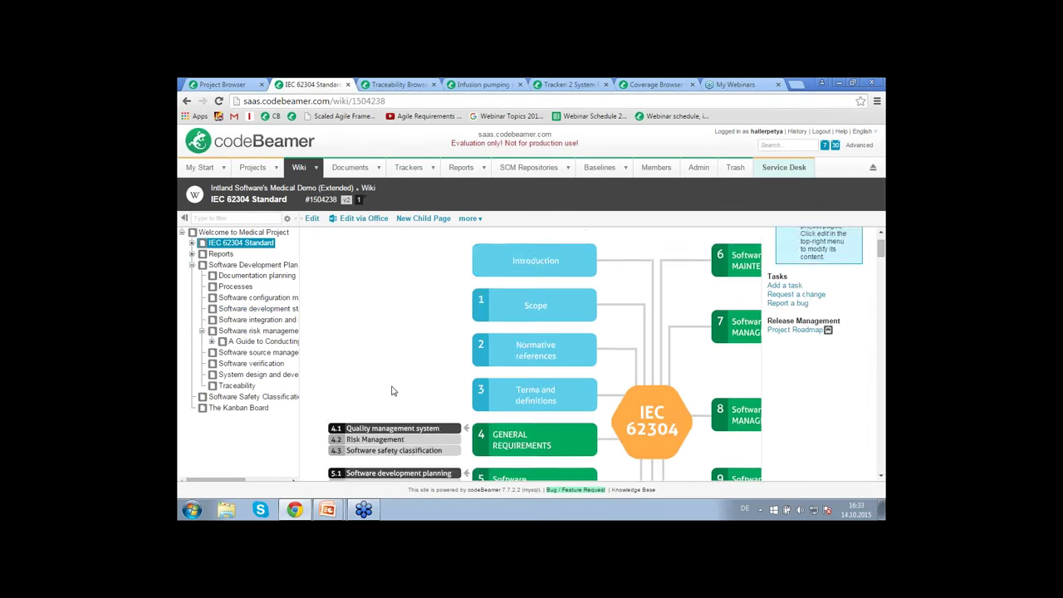
scroll(393, 391, down, 10)
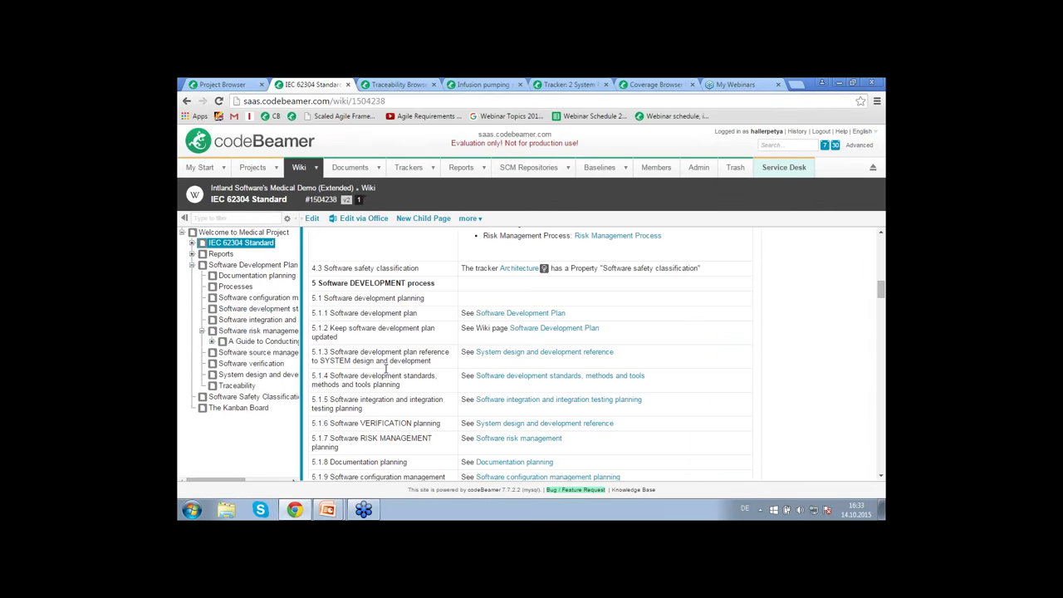
scroll(386, 368, down, 4)
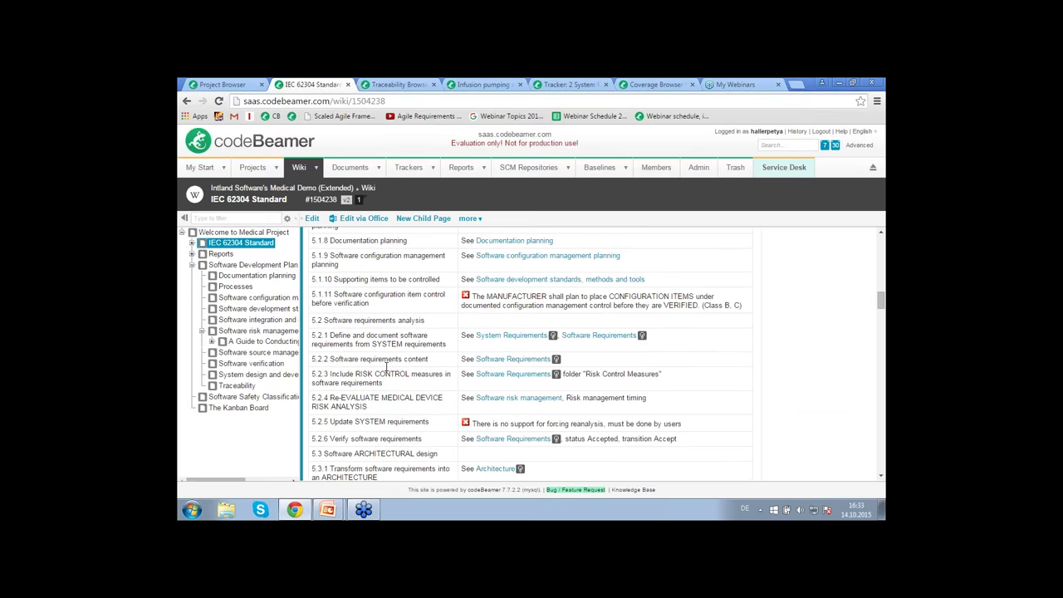
scroll(386, 368, down, 1)
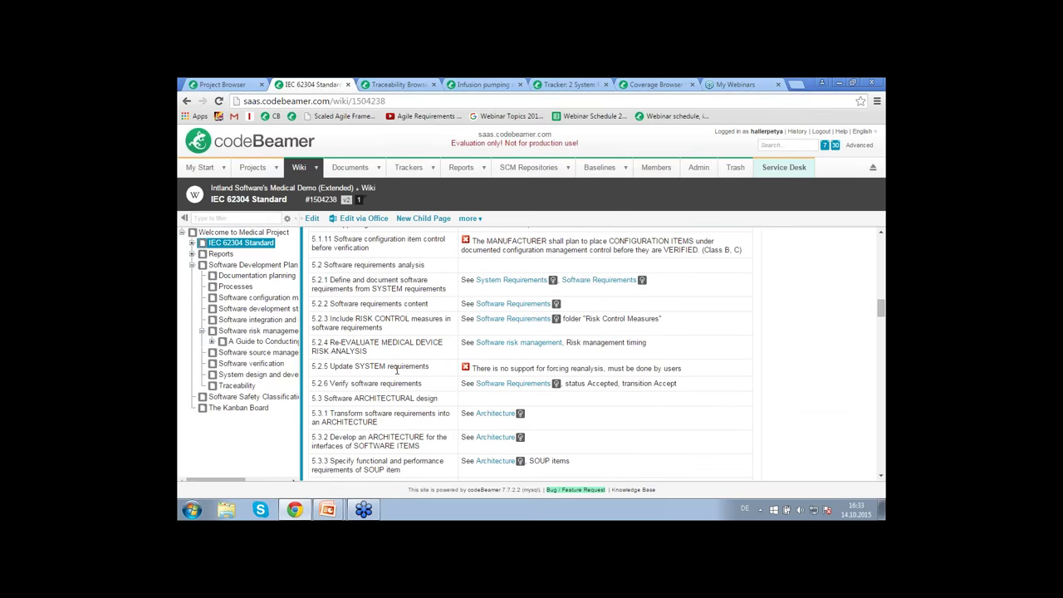
scroll(391, 378, down, 4)
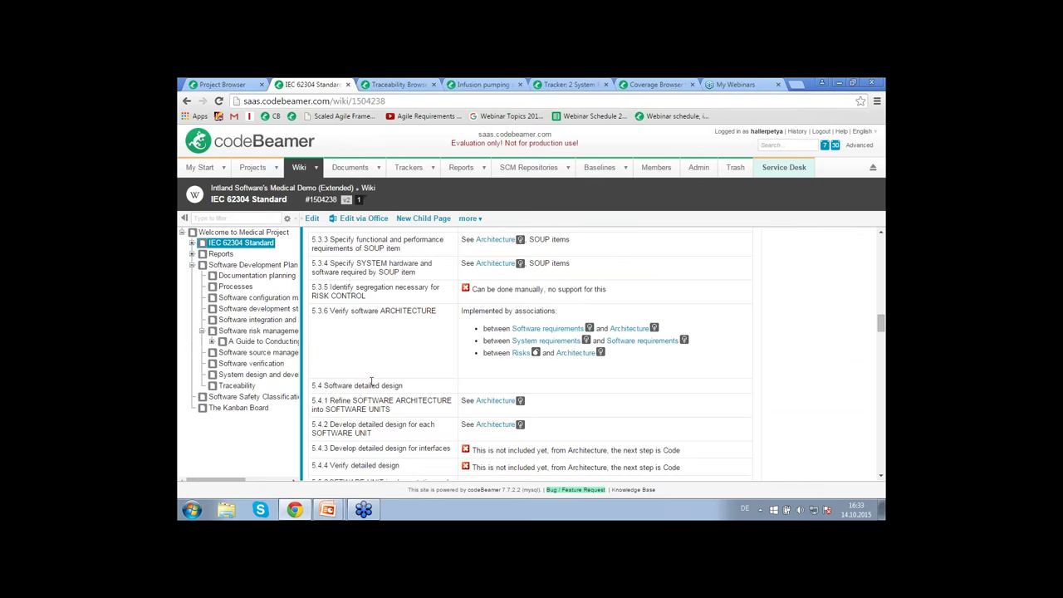
scroll(371, 398, down, 2)
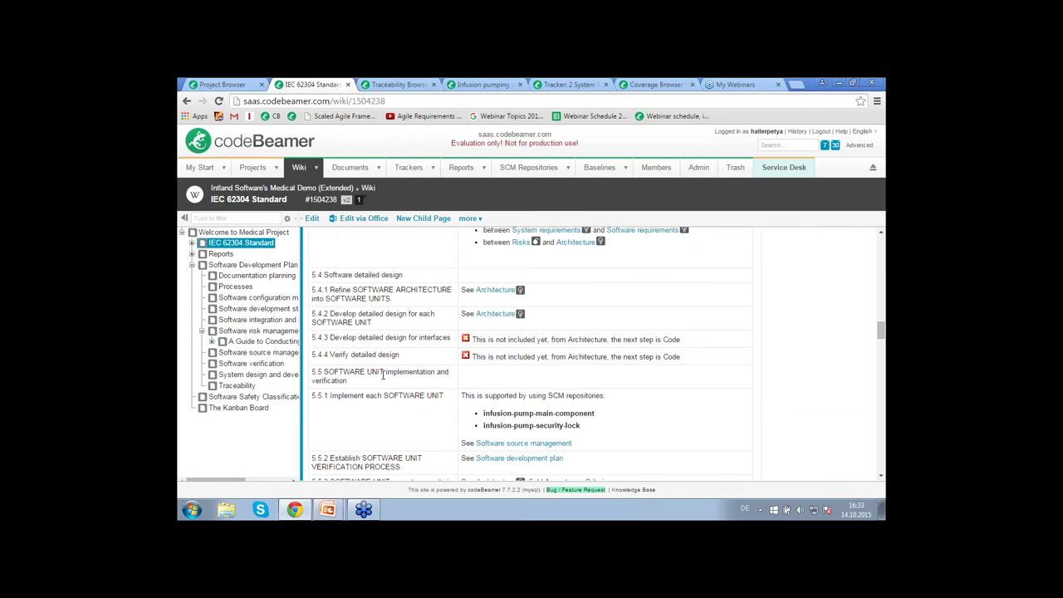
scroll(382, 373, down, 1)
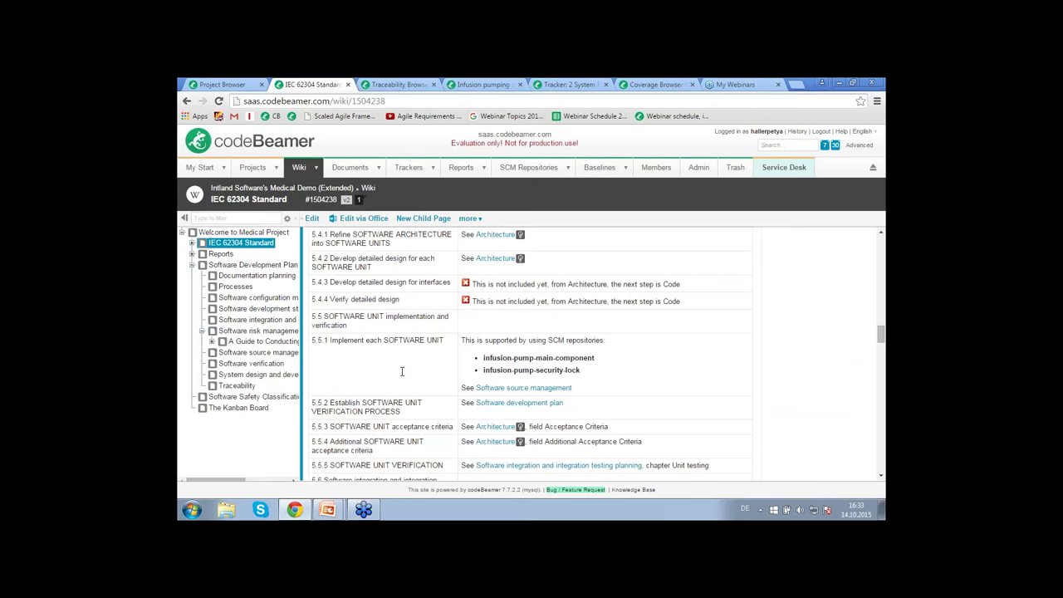
scroll(397, 366, down, 1)
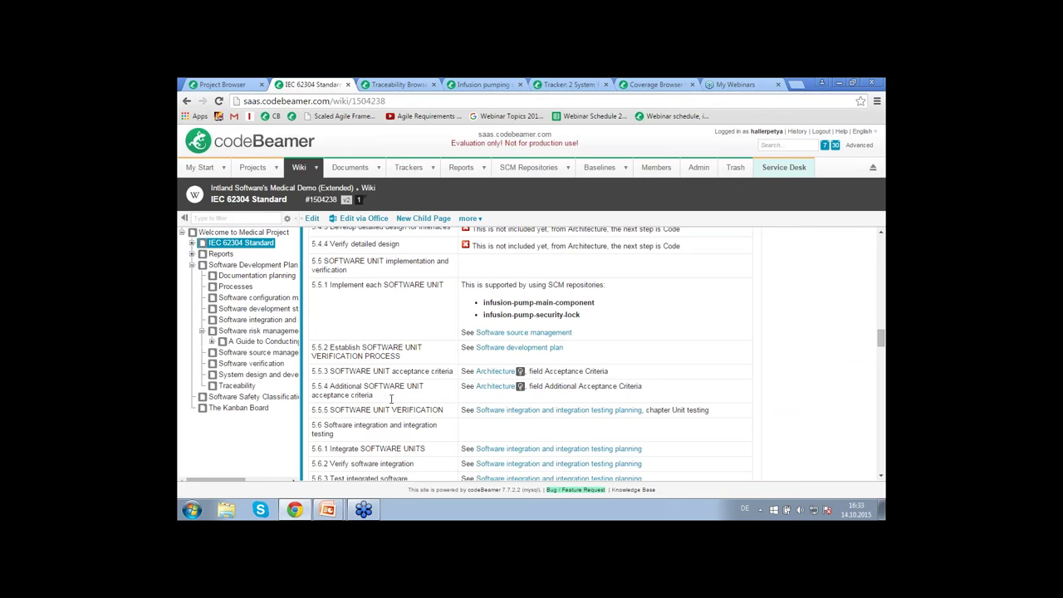
- Open the Software Development Plan linked from clause 5.5.2 in a new browser tab and go to its Unit testing section
right_click(532, 353)
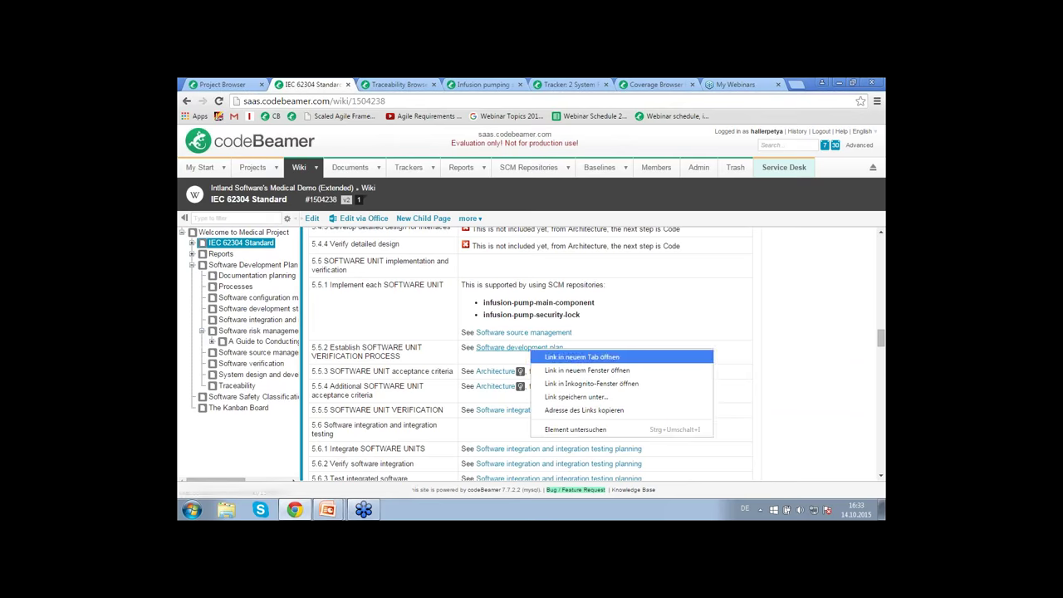
click(632, 357)
click(373, 85)
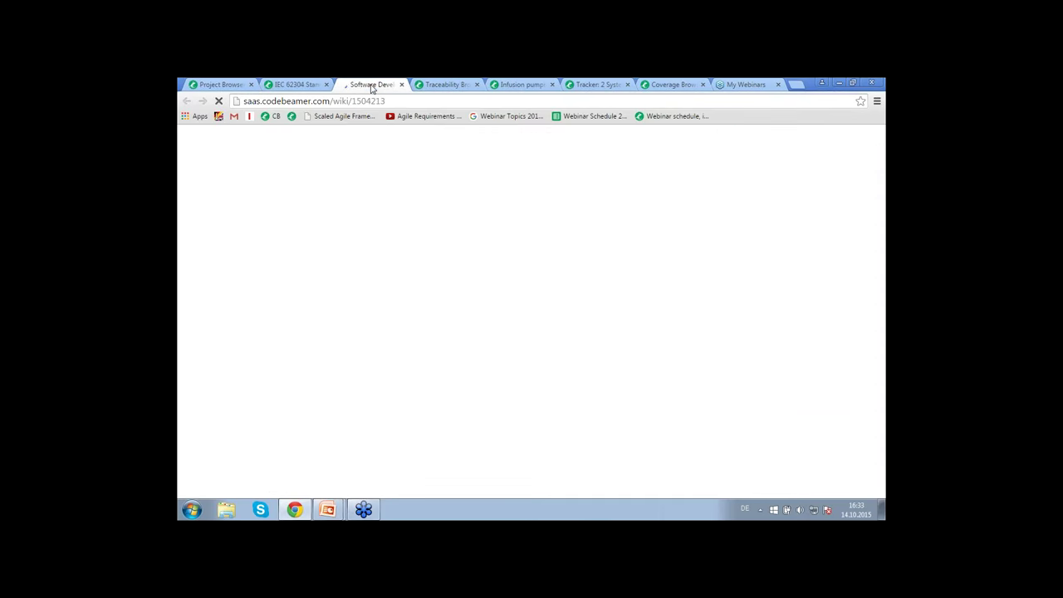
scroll(531, 357, down, 1)
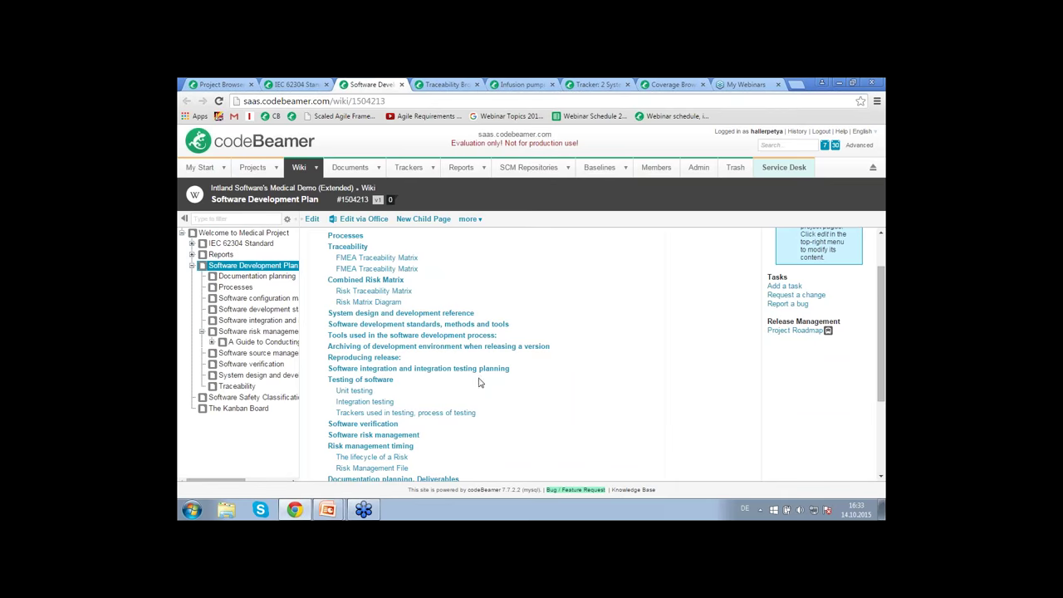
click(355, 392)
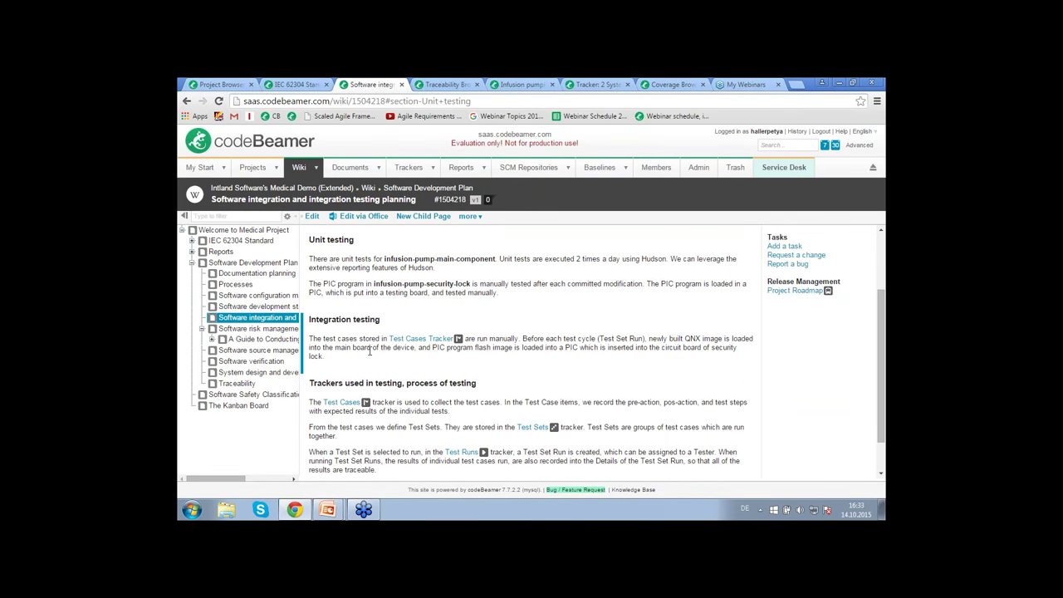
- Open the Traceability page of the Software Development Plan and review its FMEA traceability matrices
scroll(377, 350, down, 1)
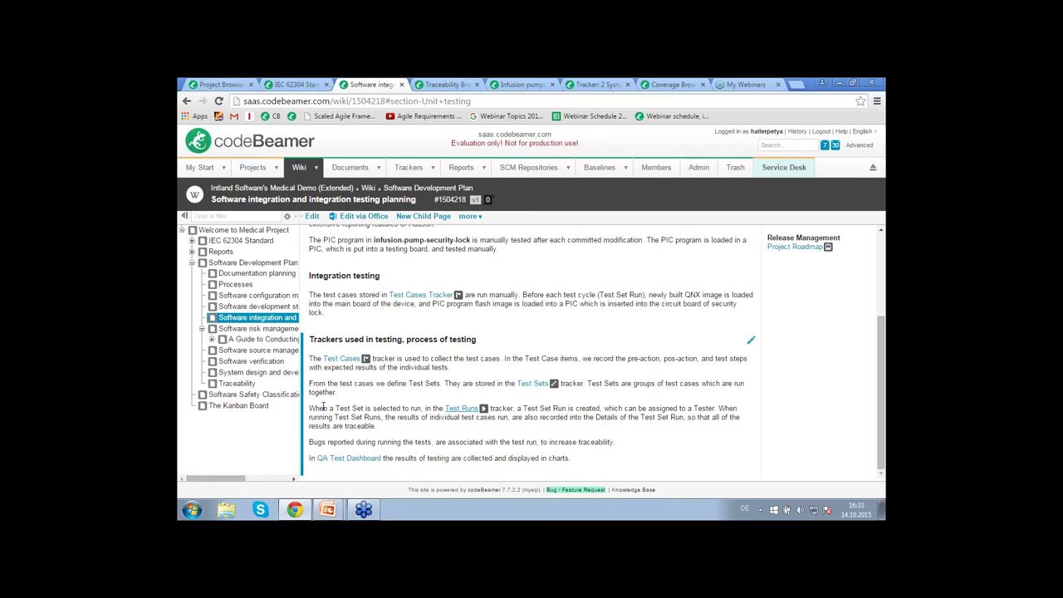
click(239, 384)
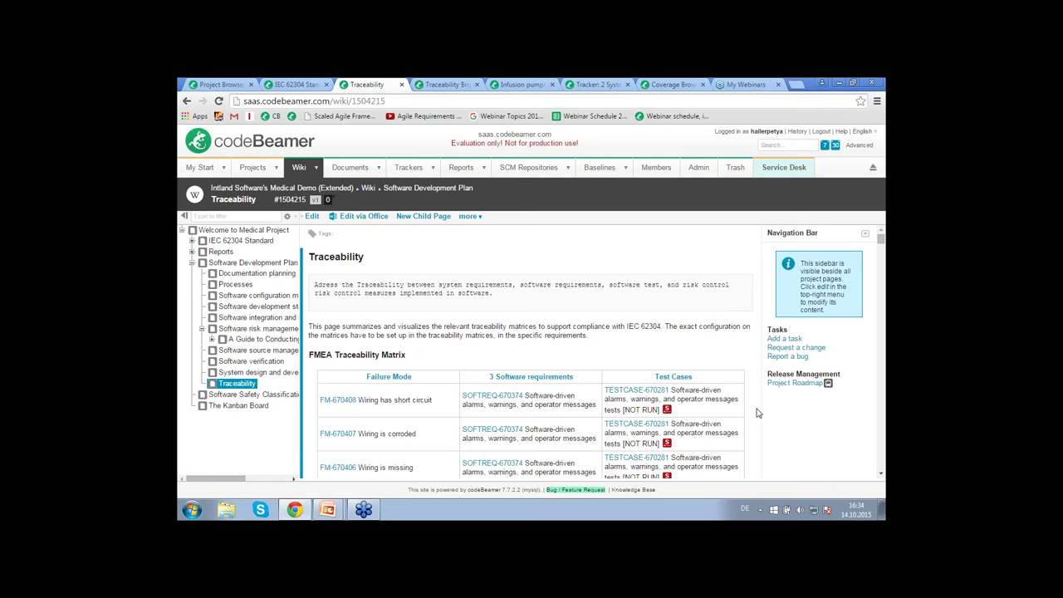
scroll(757, 413, down, 3)
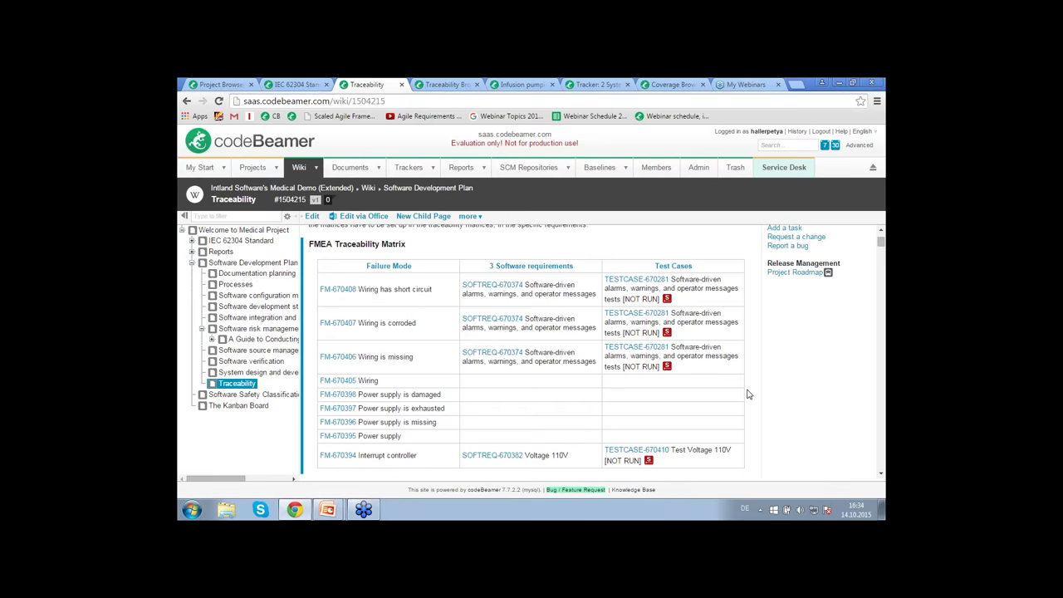
scroll(749, 400, down, 1)
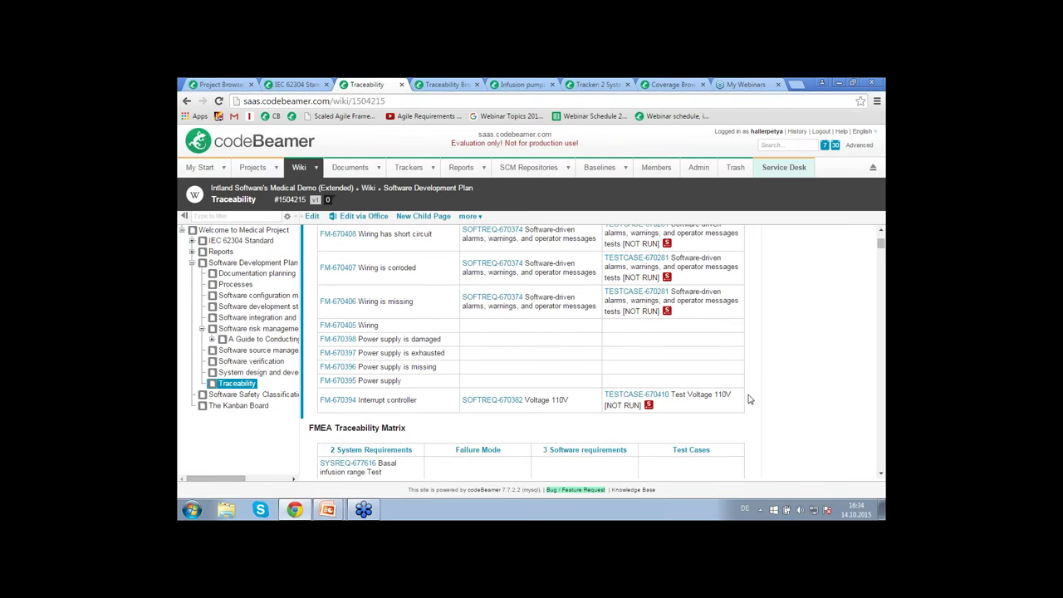
scroll(753, 382, down, 5)
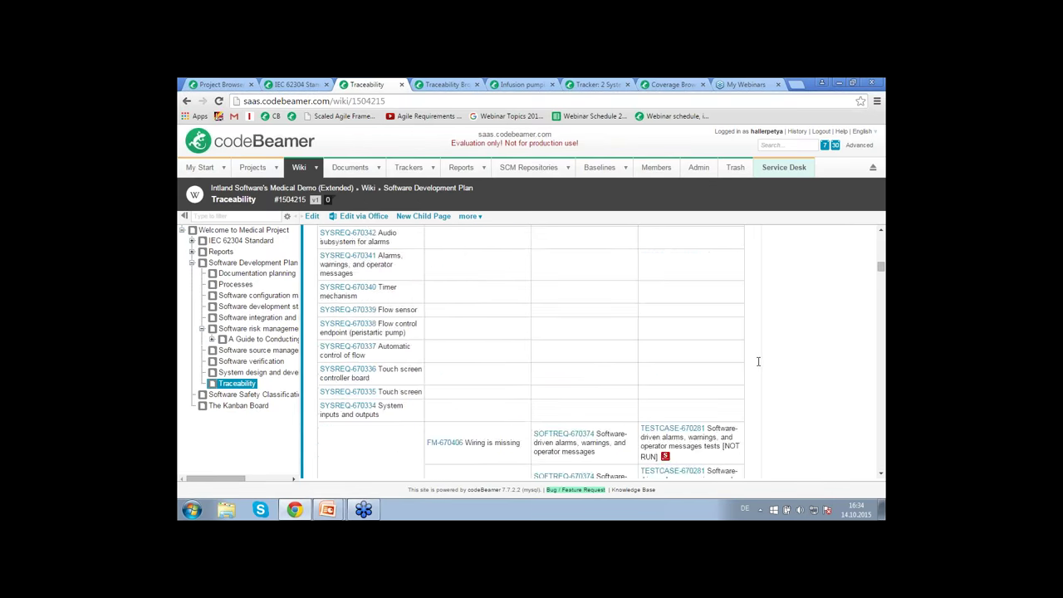
scroll(758, 361, down, 5)
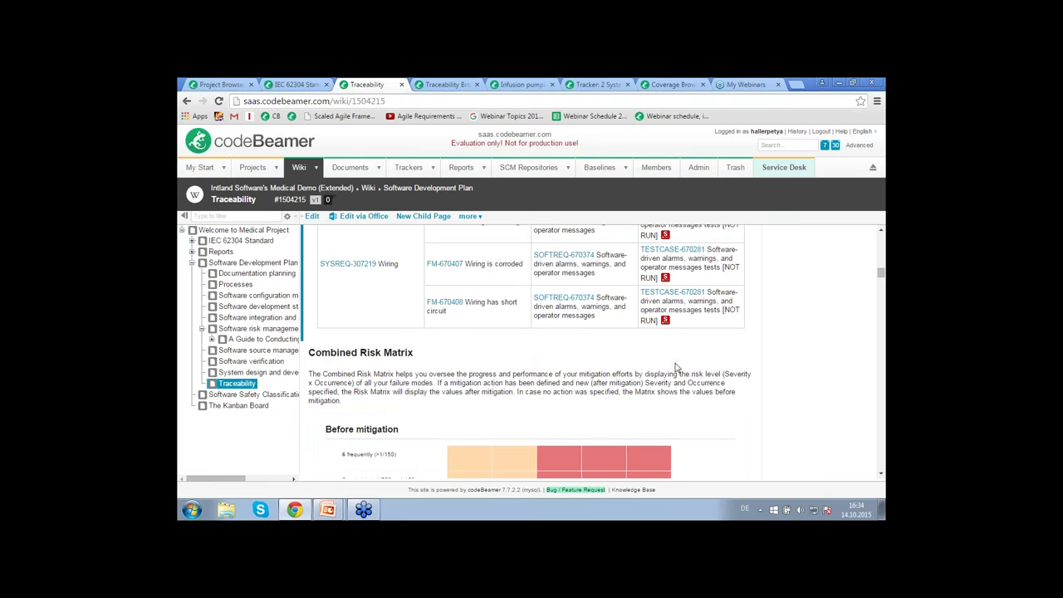
- View the requirements and risks behind the remote/critical cell of the Before mitigation risk matrix, and close the list
scroll(530, 369, down, 5)
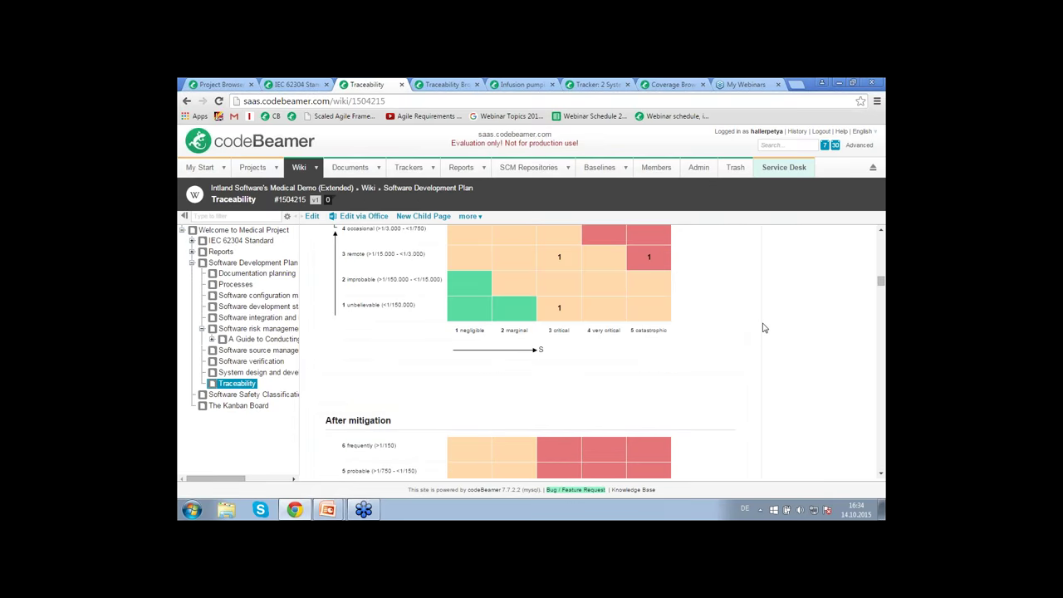
scroll(752, 328, up, 2)
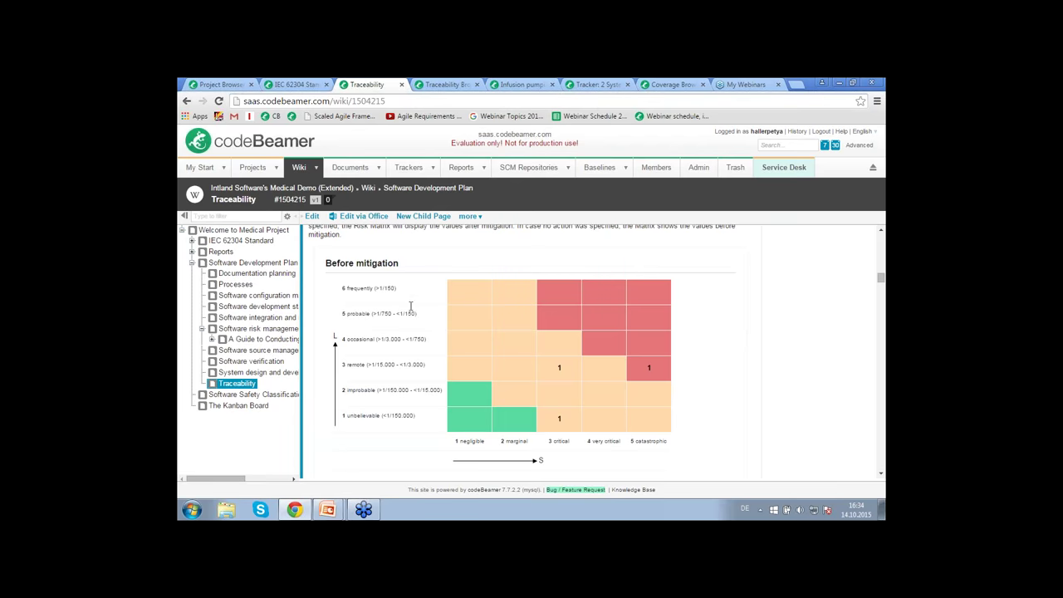
click(559, 370)
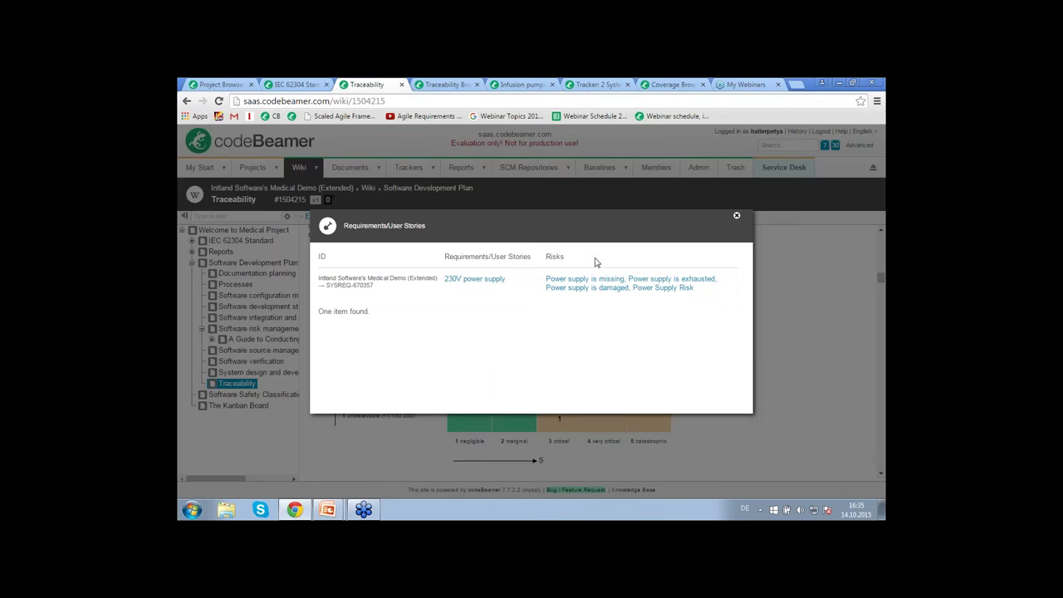
click(736, 215)
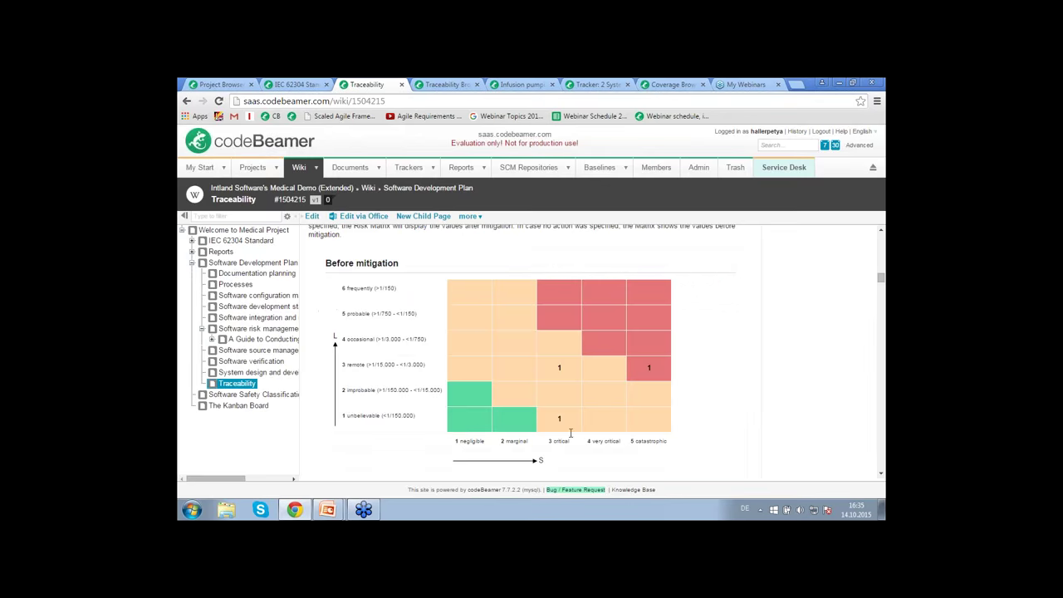
- From the unbelievable/critical cell of the After mitigation matrix, open the risk Power supply is missing in a new browser tab and review its ratings
scroll(698, 399, down, 3)
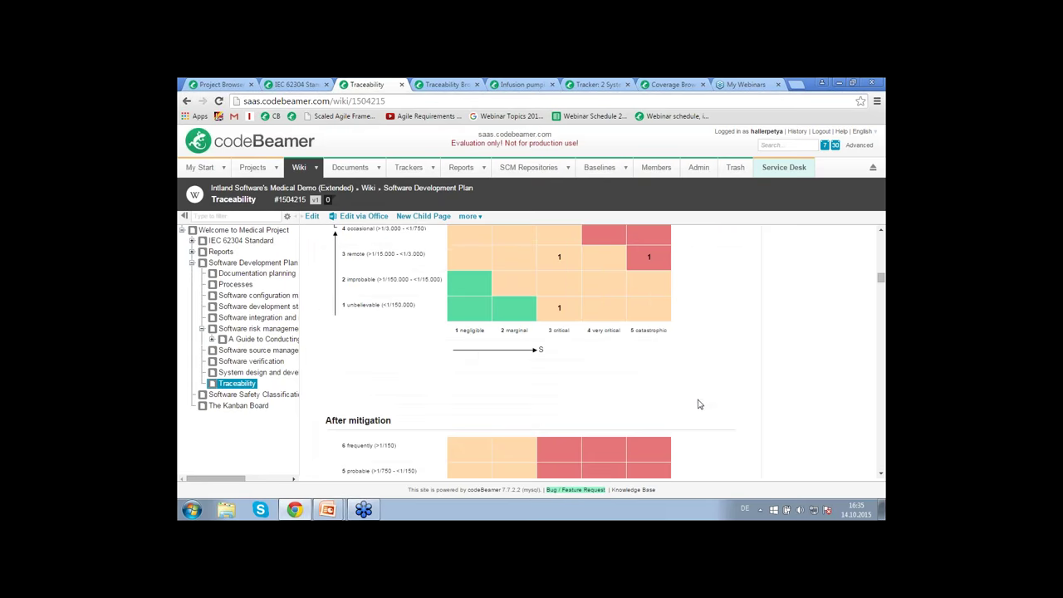
scroll(700, 402, down, 4)
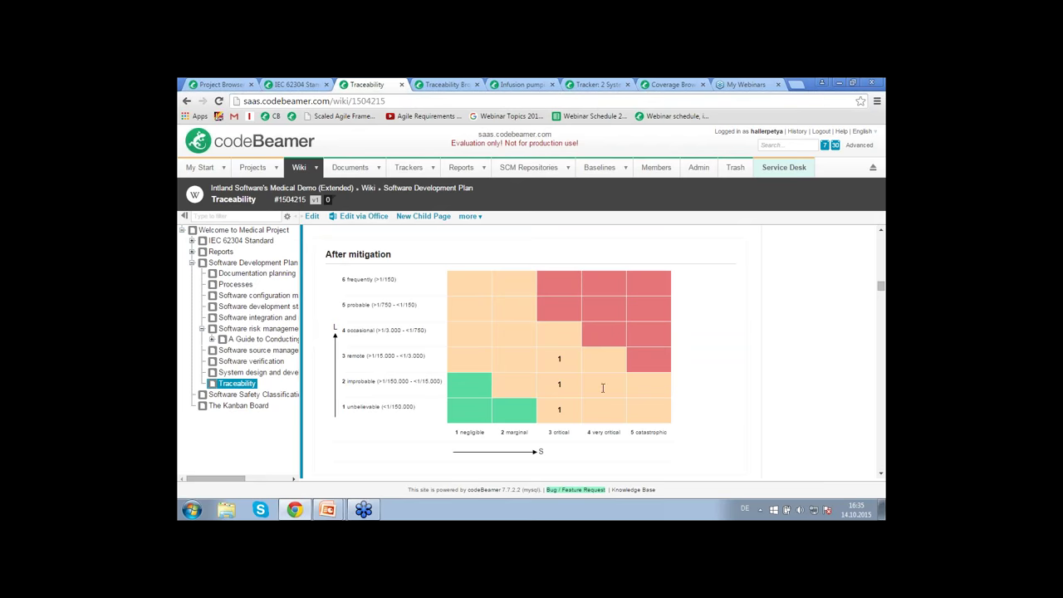
click(560, 410)
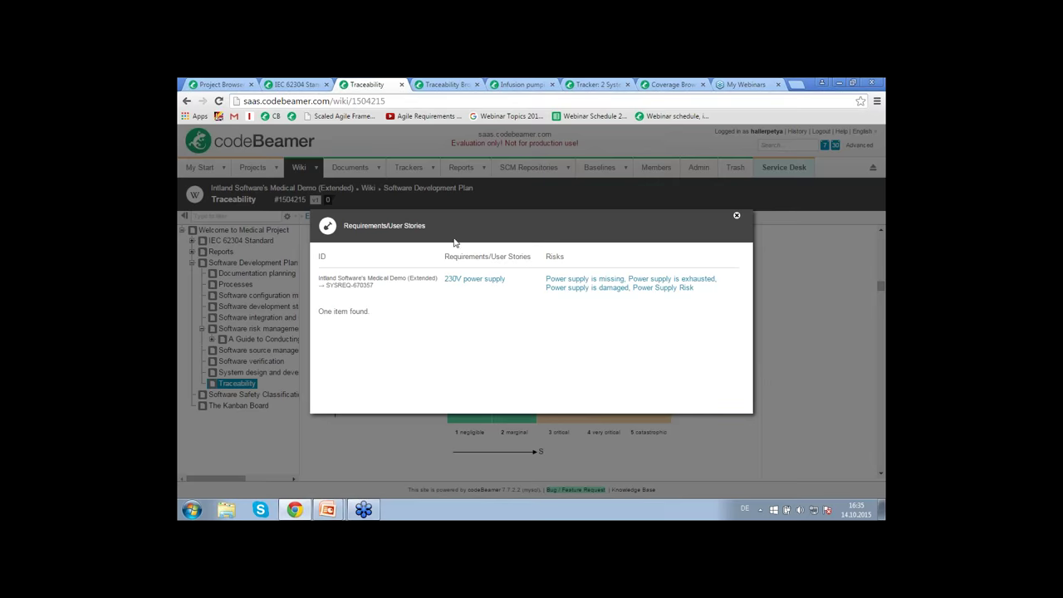
click(575, 284)
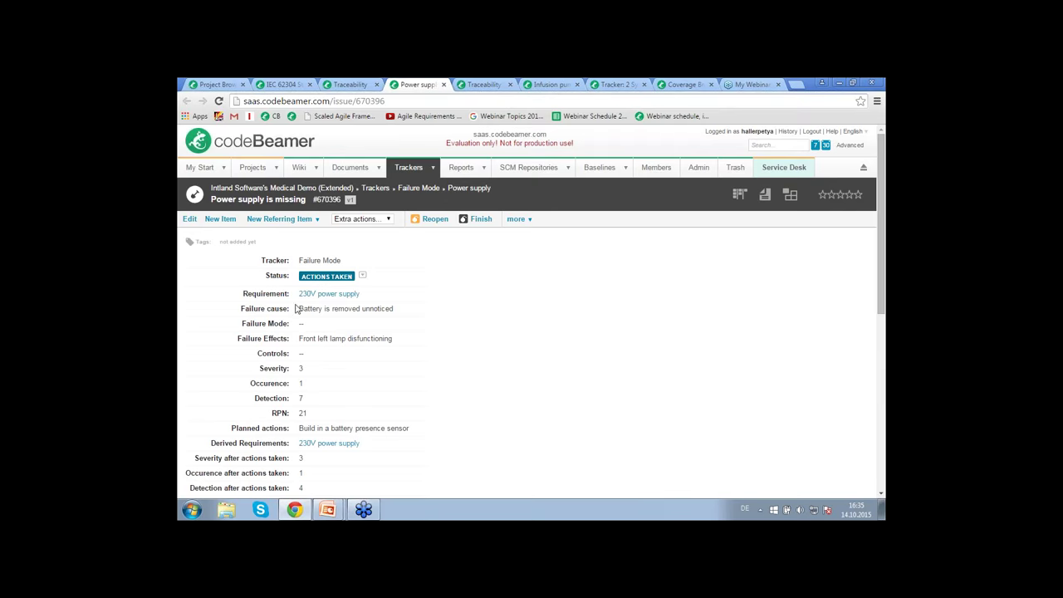
scroll(301, 324, down, 1)
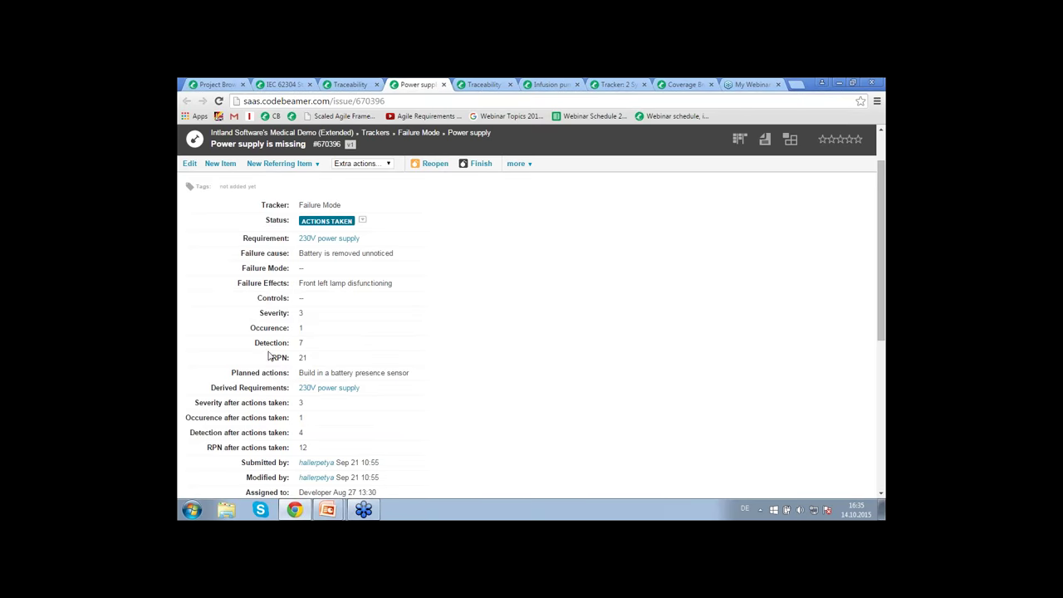
scroll(426, 374, down, 1)
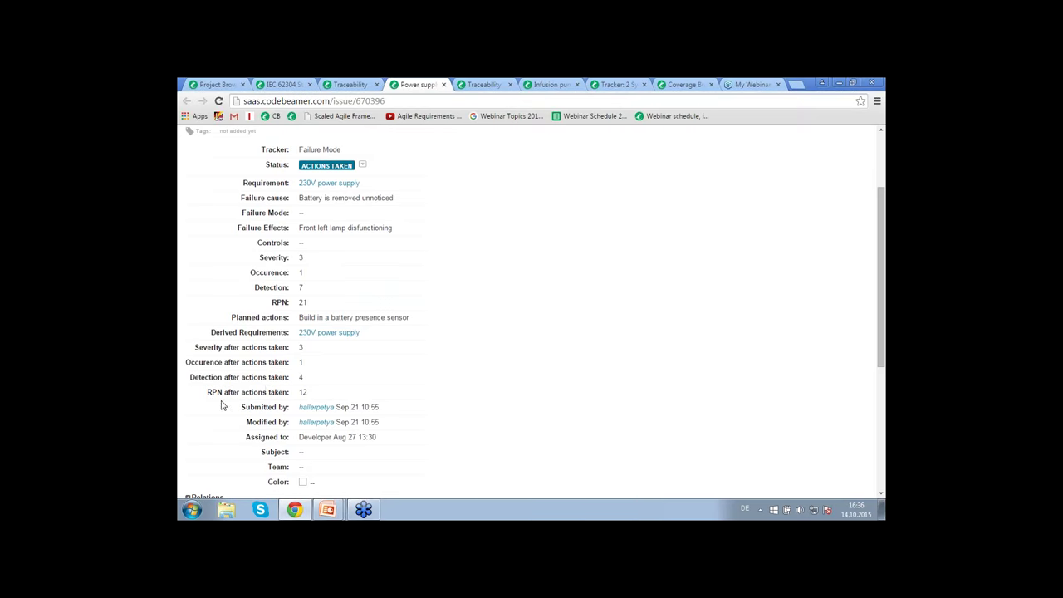
scroll(241, 395, up, 3)
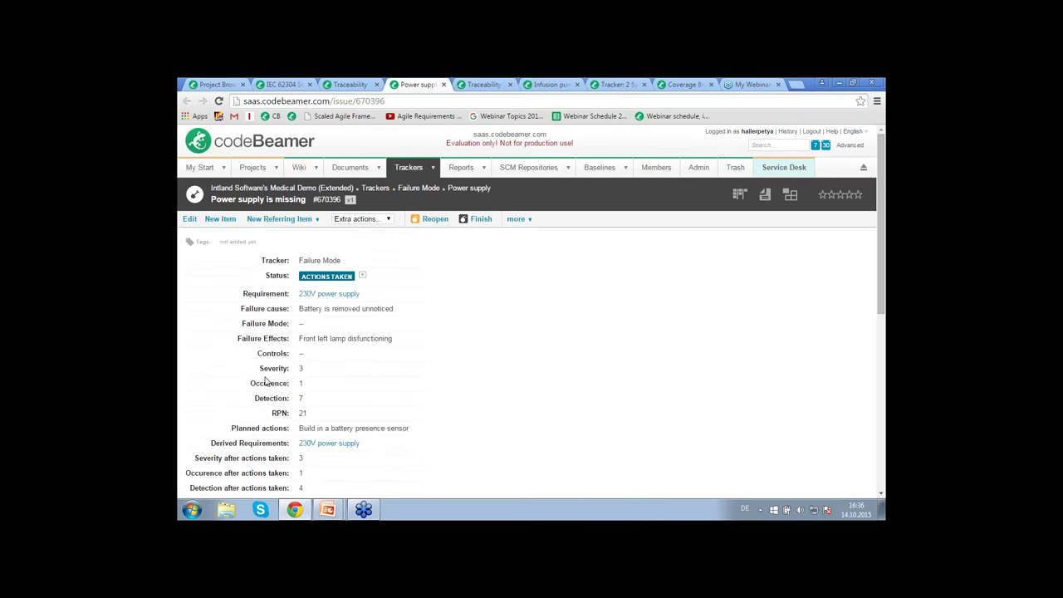
- Open the Failure Mode tracker and display it in the FMEA Worksheet View
click(417, 190)
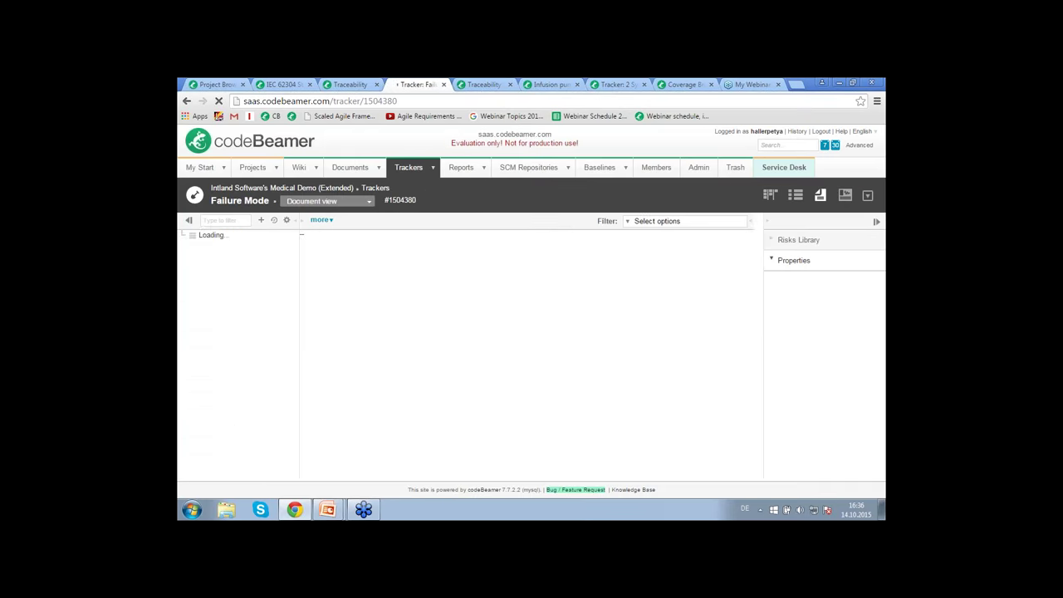
click(372, 201)
click(320, 396)
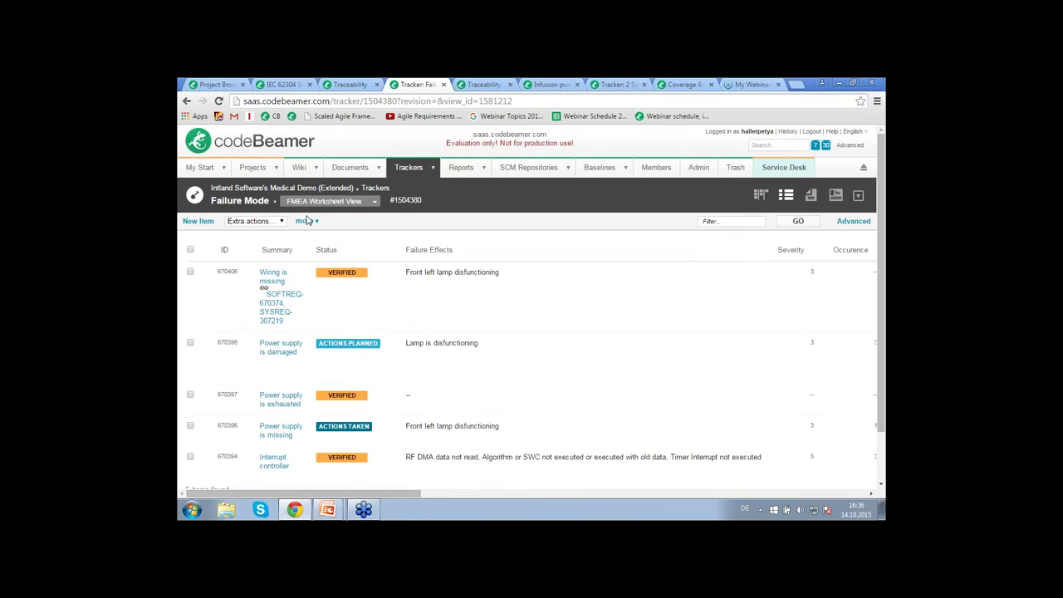
mouse_move(415, 494)
mouse_down()
mouse_move(461, 493)
mouse_move(403, 493)
mouse_up()
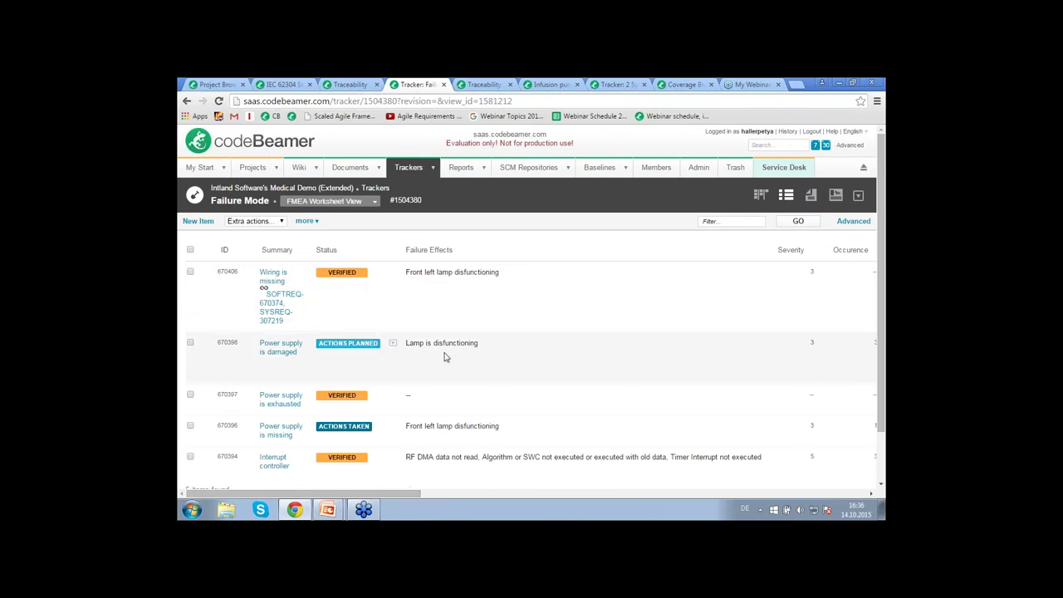
drag(405, 494, 382, 462)
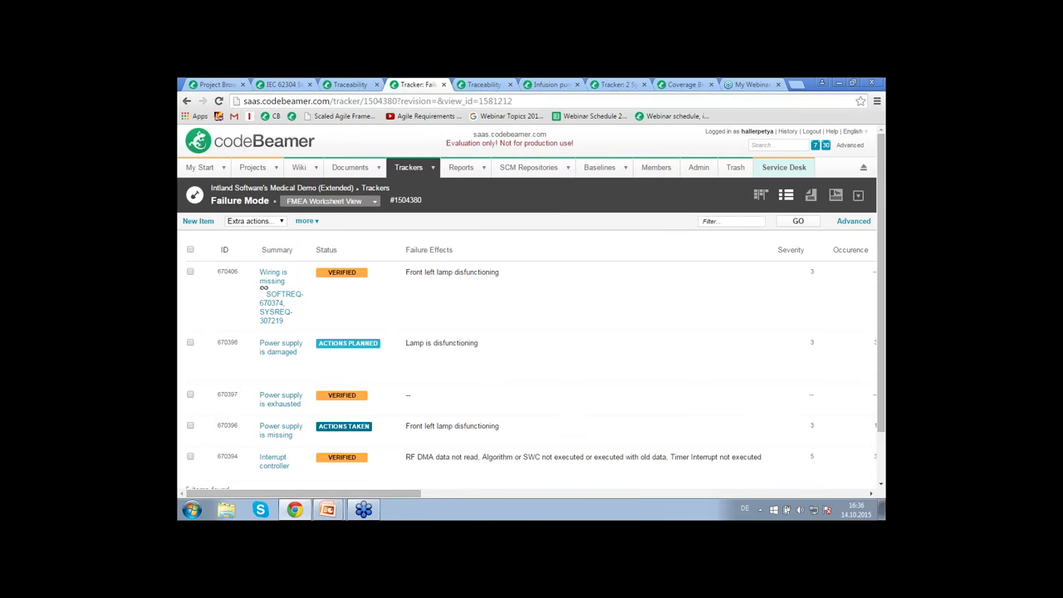
- Export the Failure Mode tracker to MS Excel as a Simple Excel Export and save the file on the Desktop
click(305, 221)
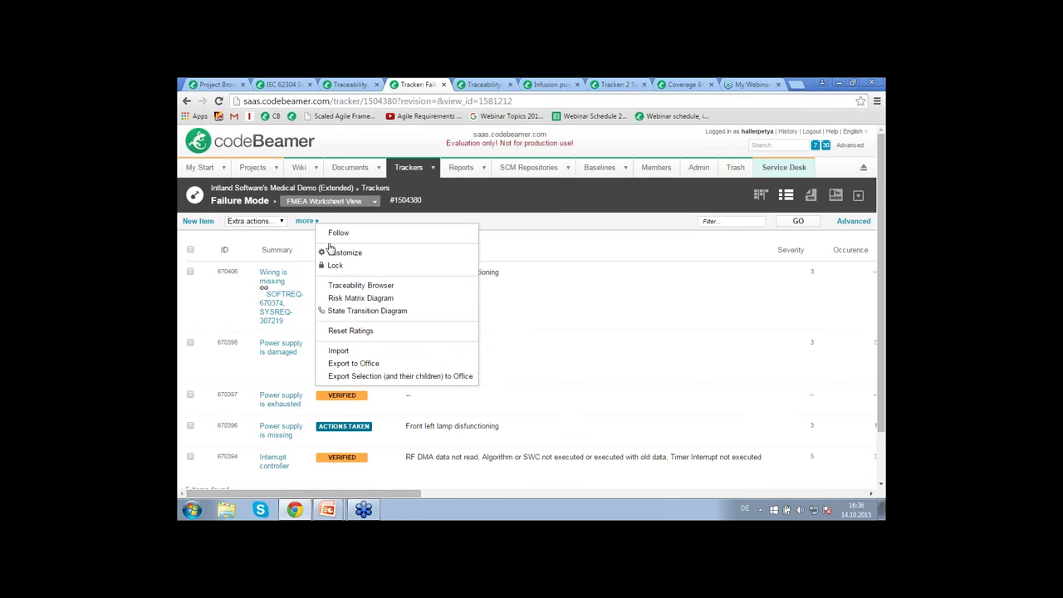
click(339, 366)
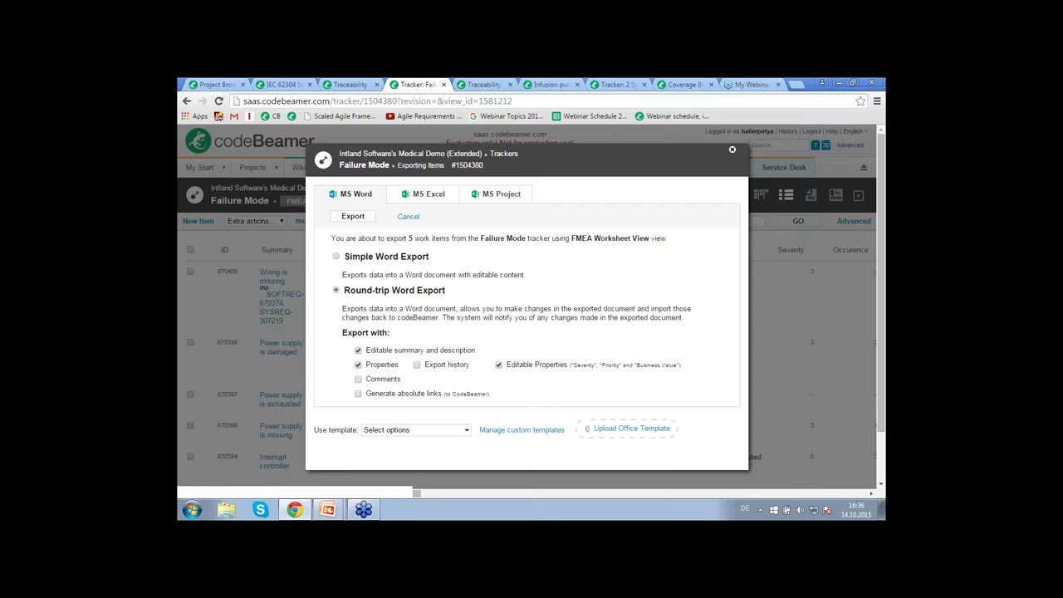
click(420, 196)
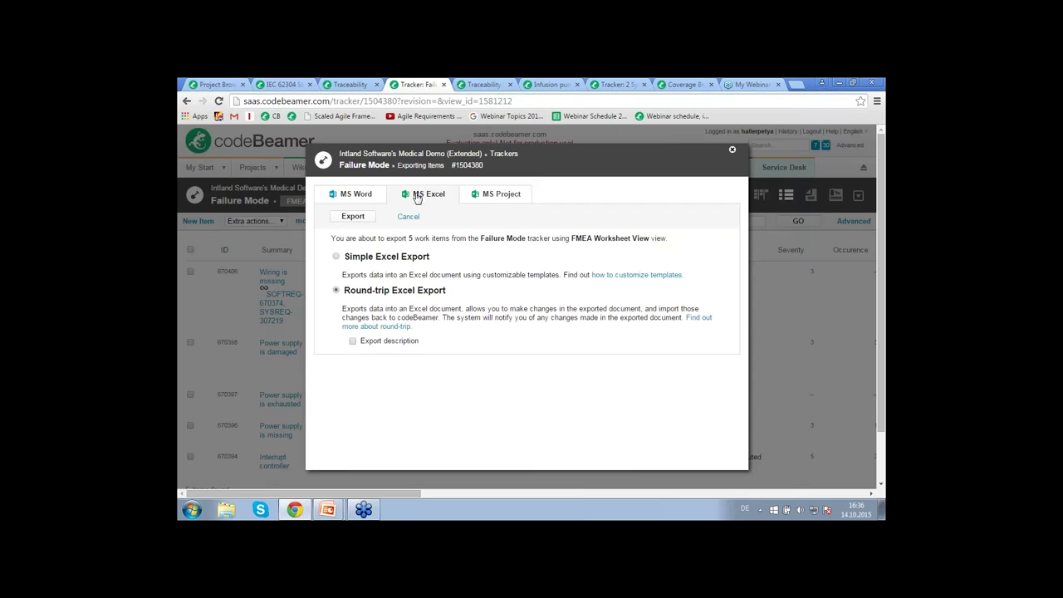
click(336, 258)
click(352, 216)
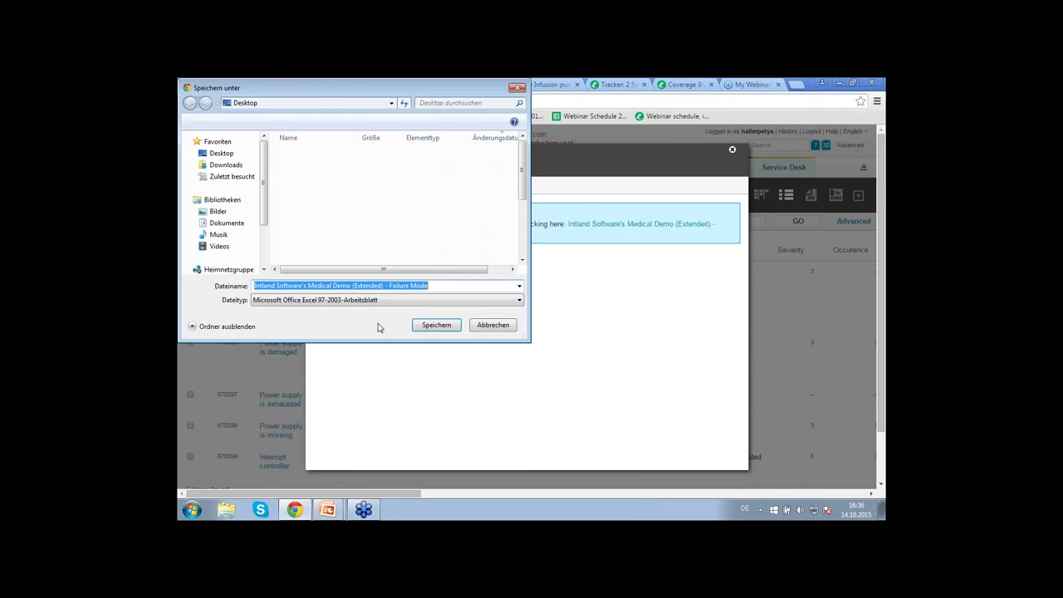
click(435, 326)
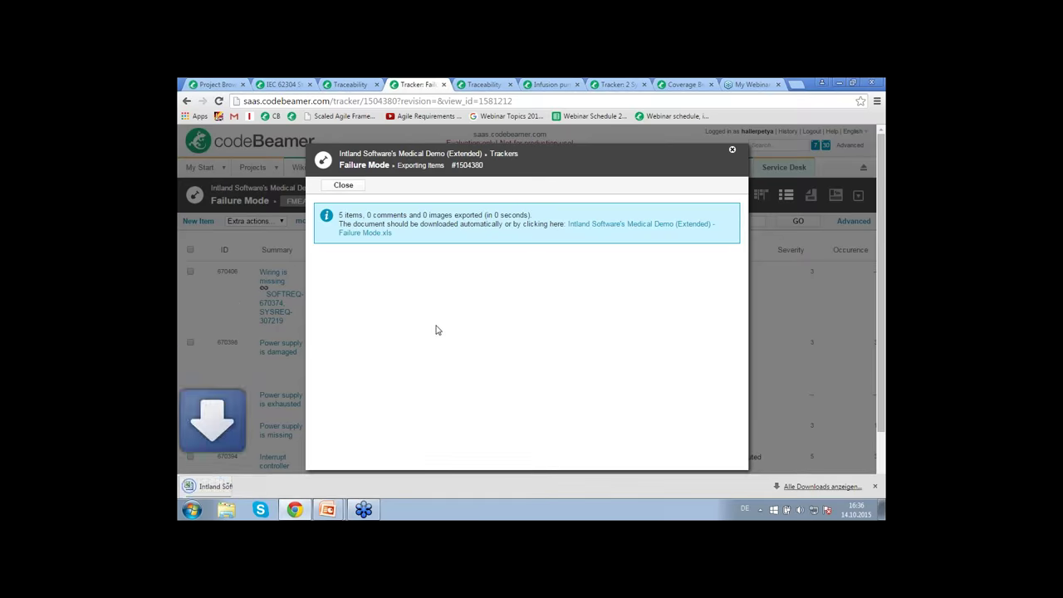
- Open the exported Failure Mode workbook in Excel, look through its columns, and close both the workbook and the export dialog
click(214, 485)
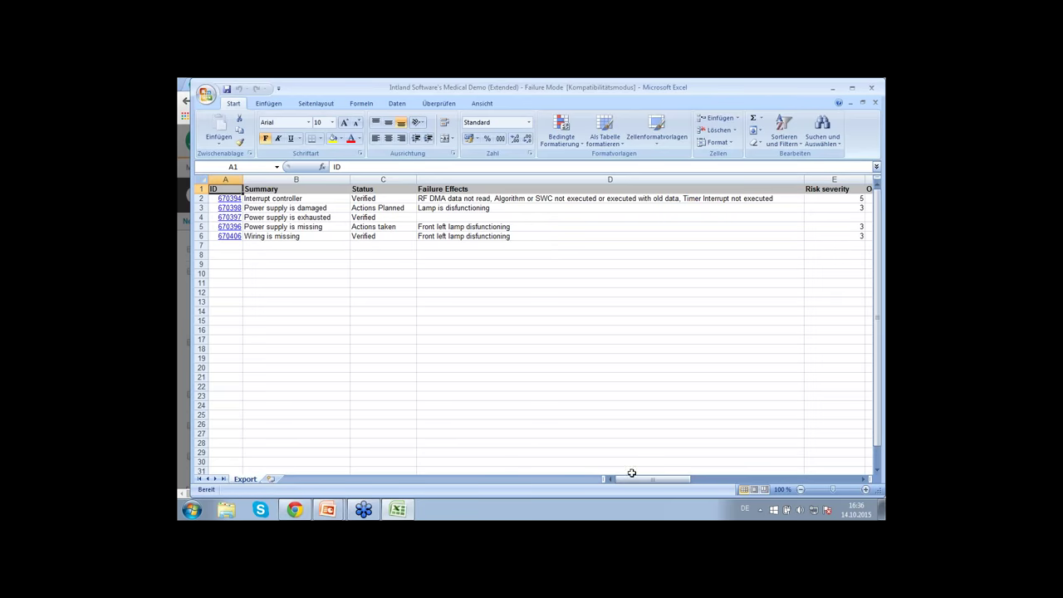
drag(645, 480, 754, 482)
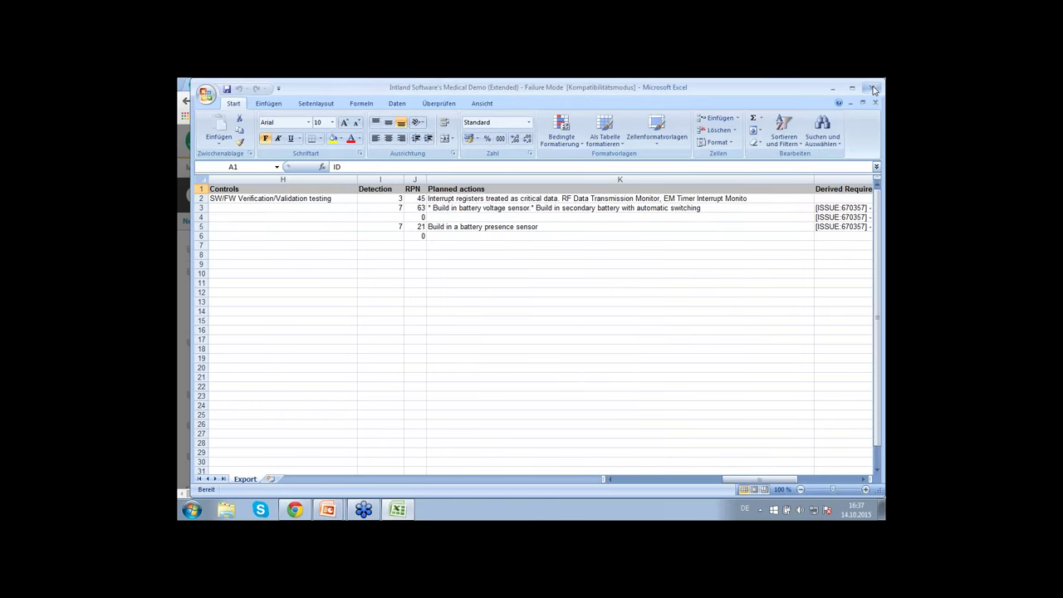
click(871, 88)
click(347, 185)
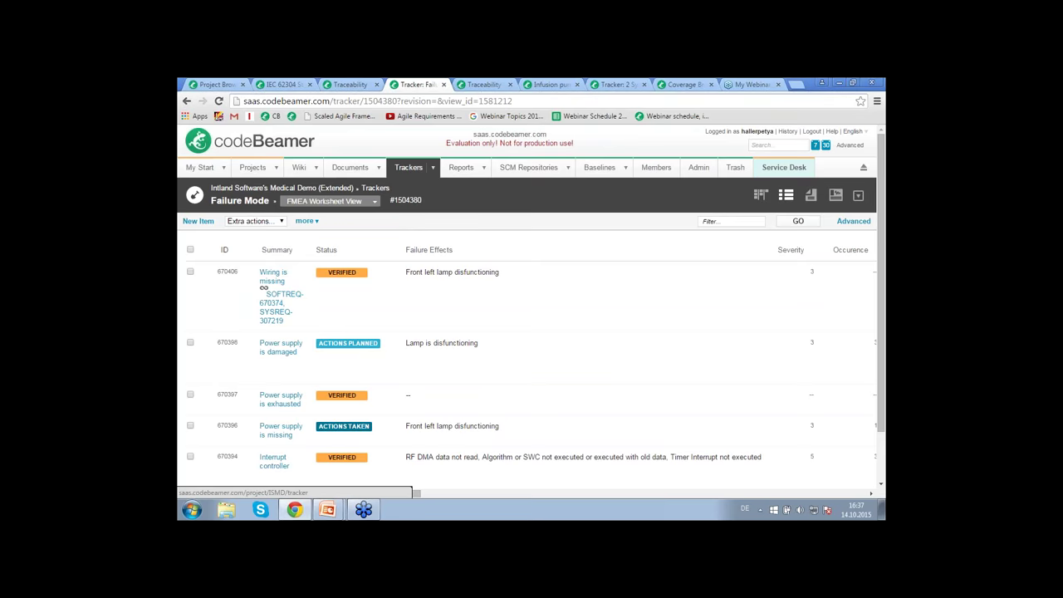
- Open the 2 System Requirements tracker, view its list of baselines, and close the list
click(435, 168)
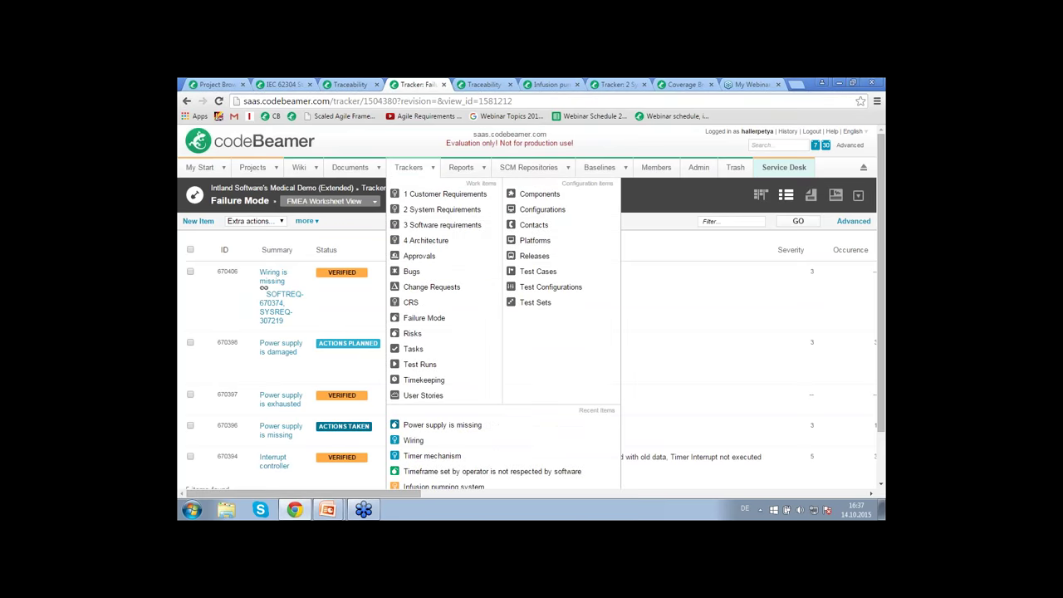
click(469, 214)
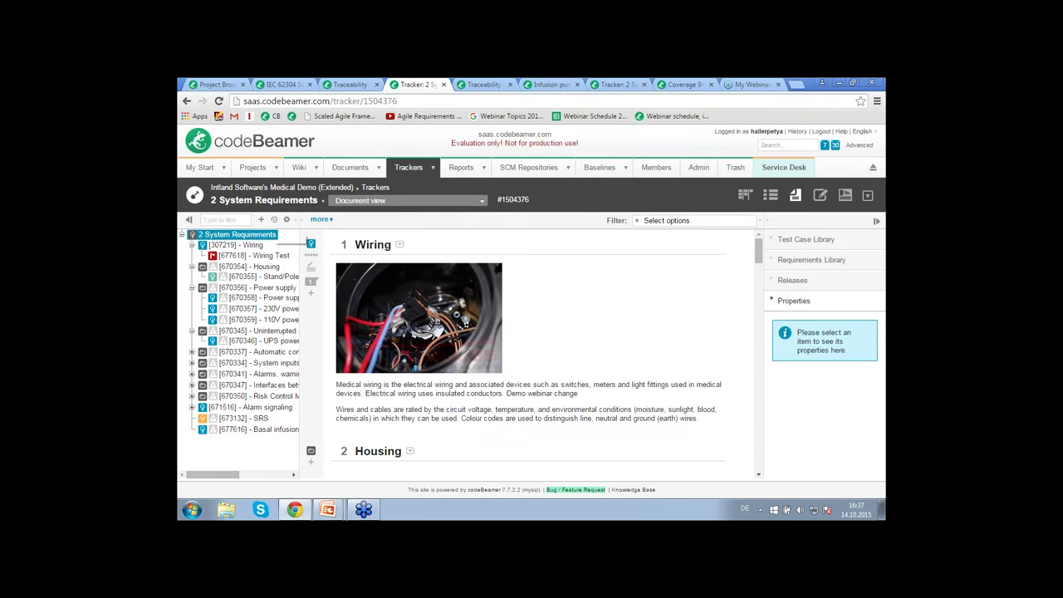
click(274, 220)
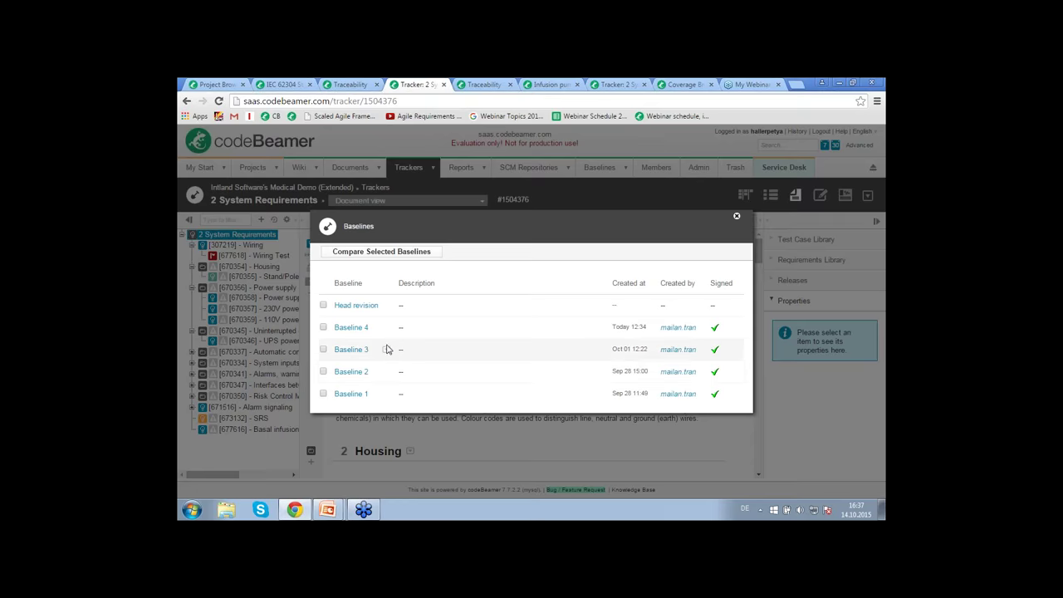
click(736, 216)
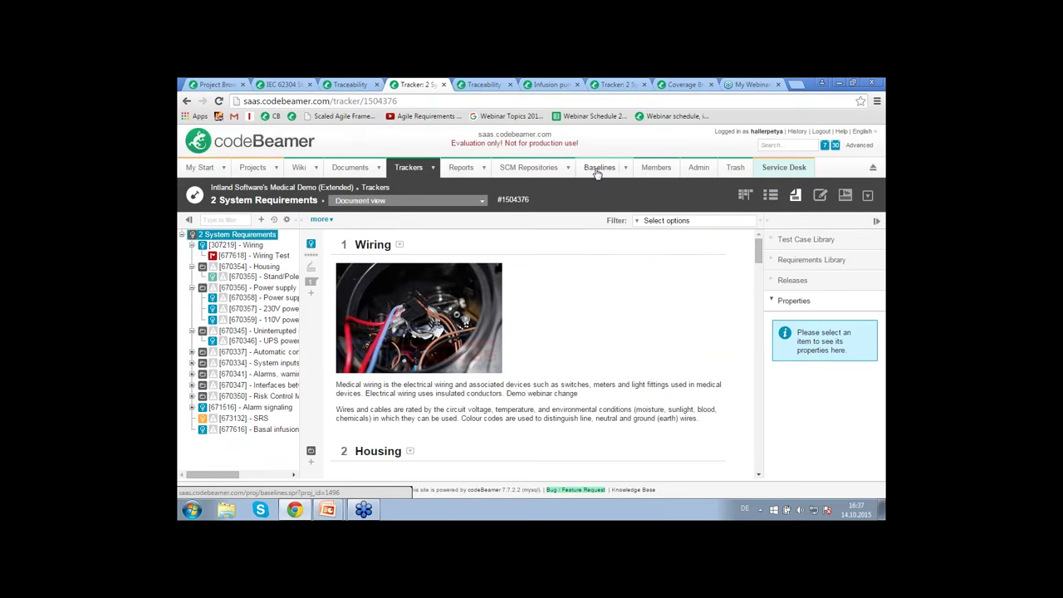
- Open the project's baselines and compare Baseline 1 with Baseline 4
click(599, 168)
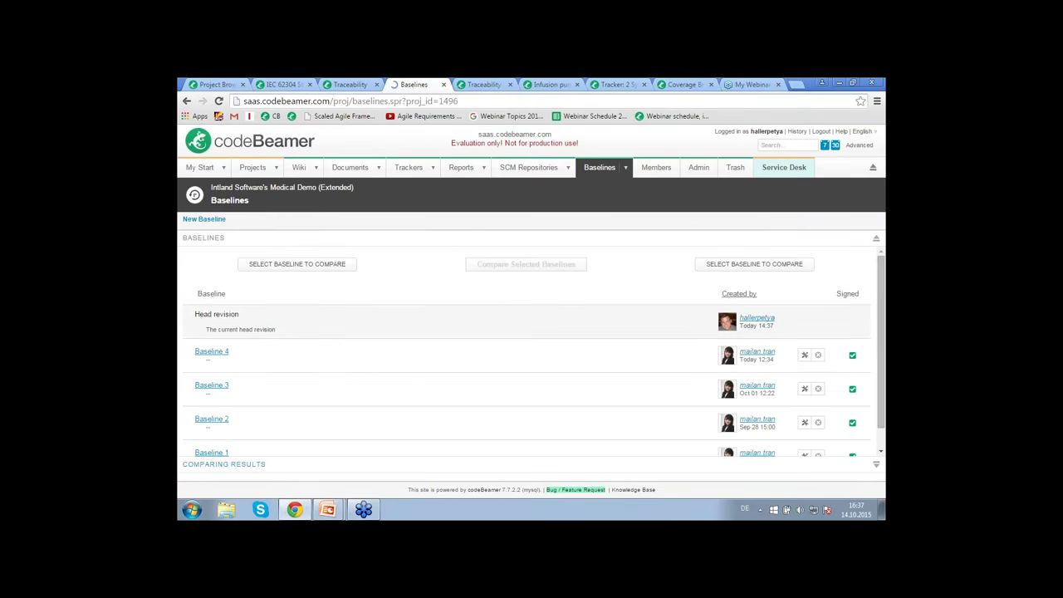
click(266, 266)
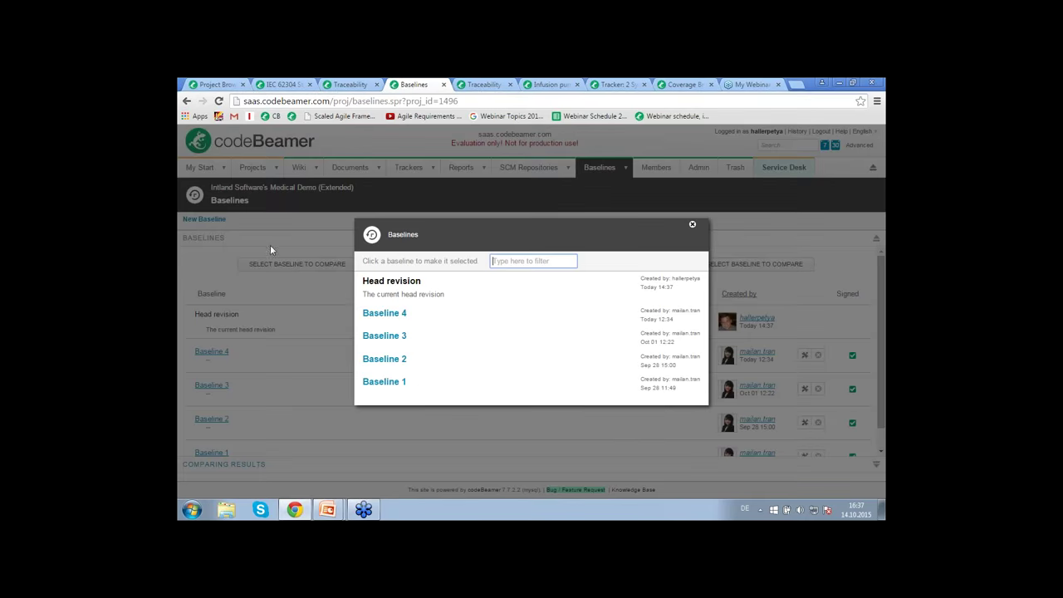
click(388, 385)
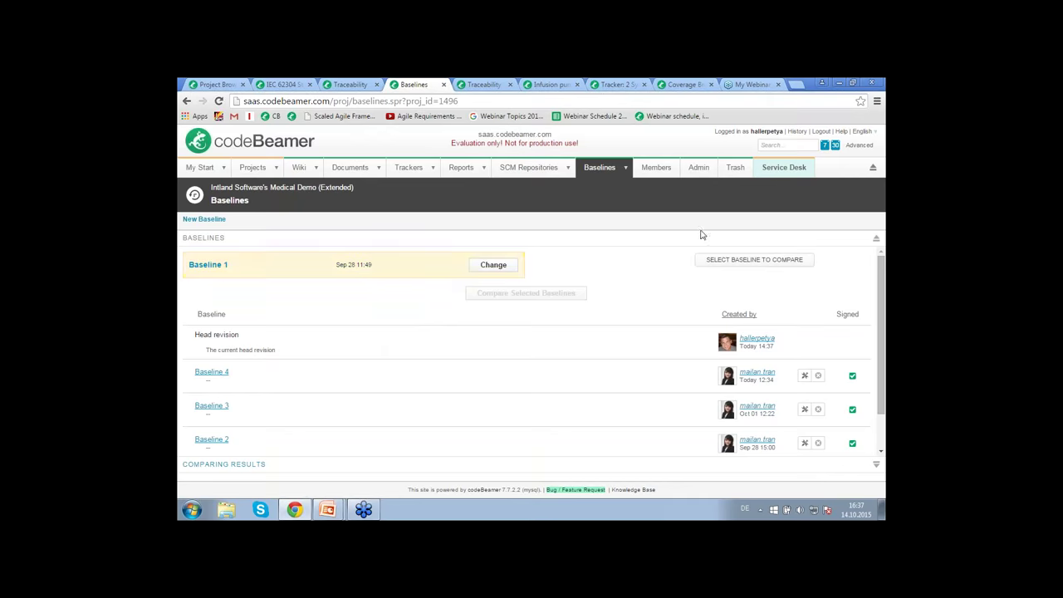
click(721, 262)
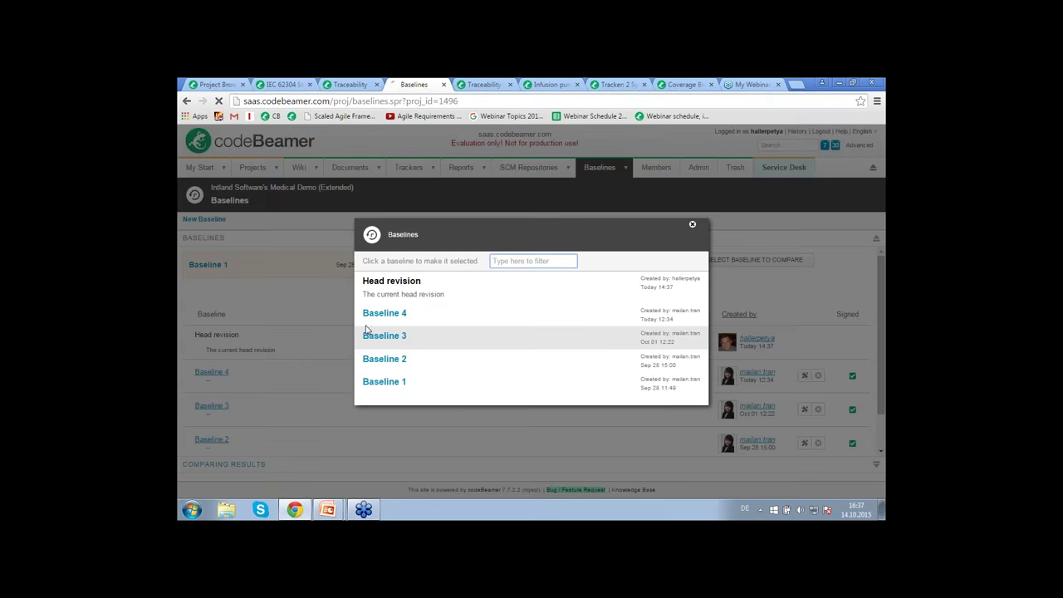
click(369, 313)
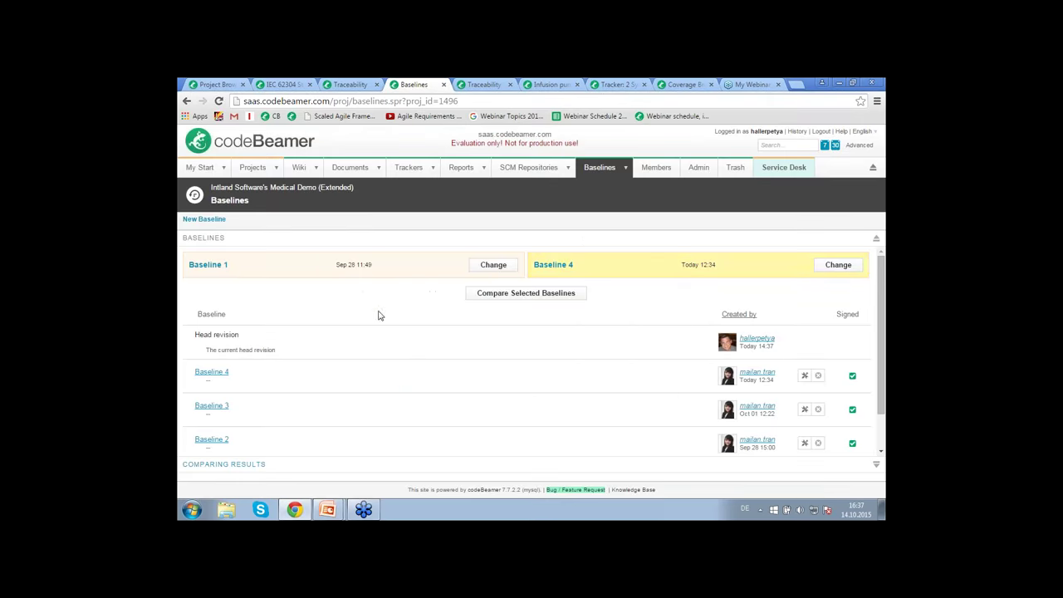
click(522, 295)
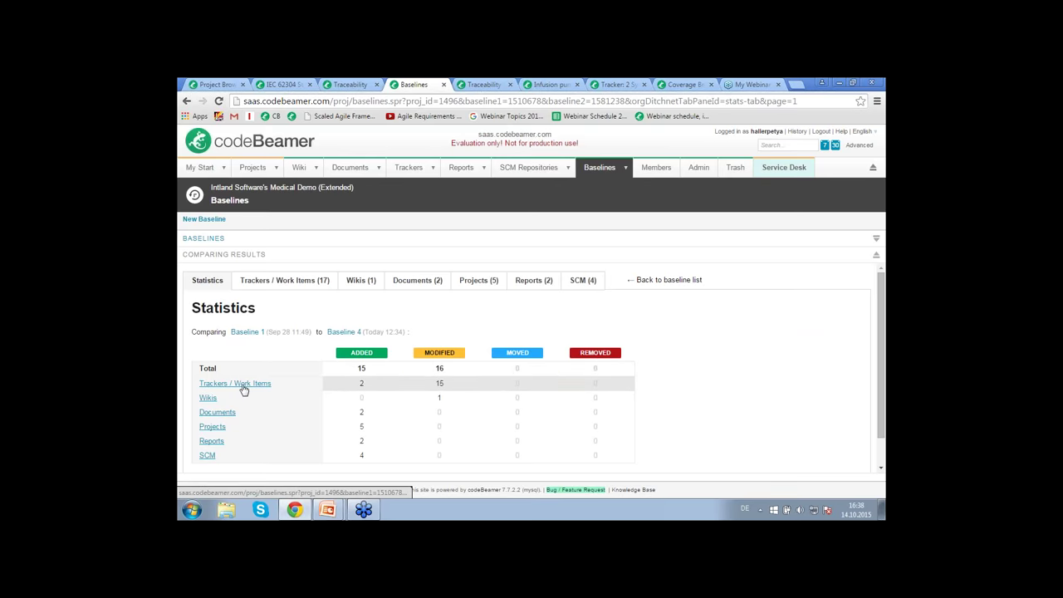
- List the tracker and work item differences, view the Test Sets diff between the two baselines, and close it
click(290, 282)
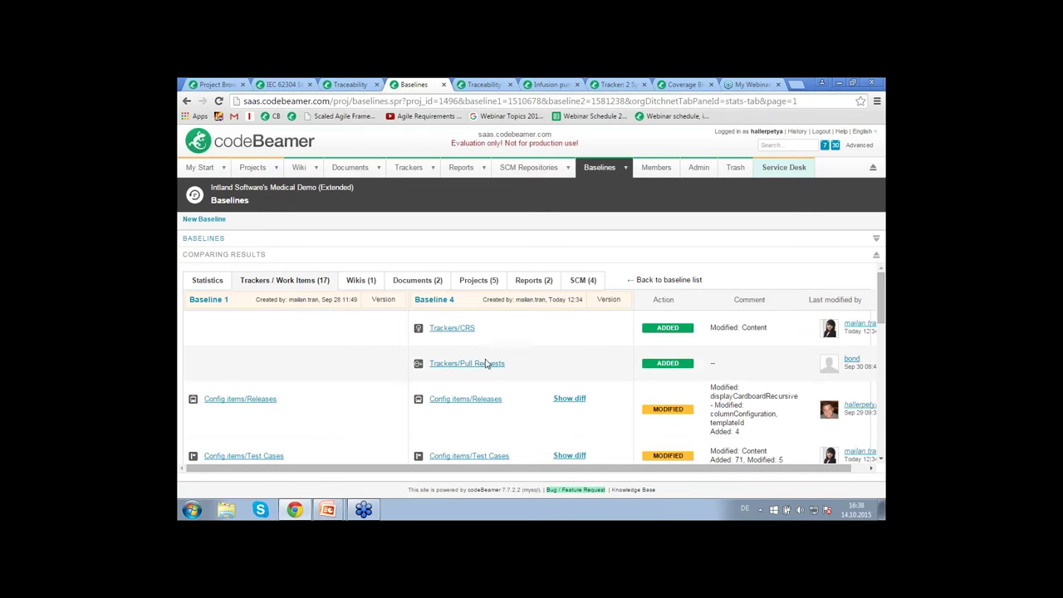
scroll(568, 391, down, 2)
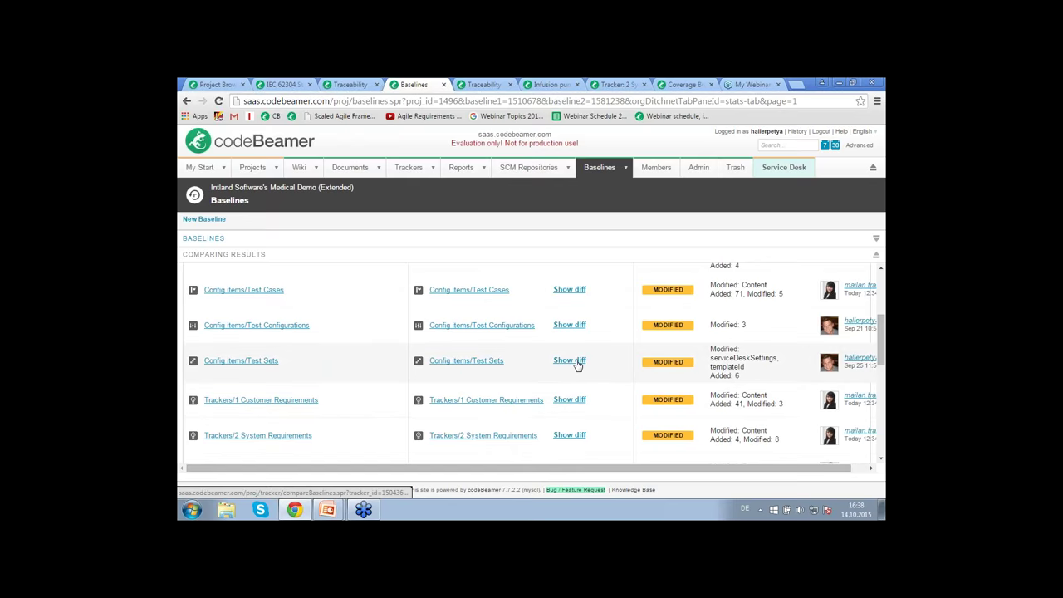
click(570, 360)
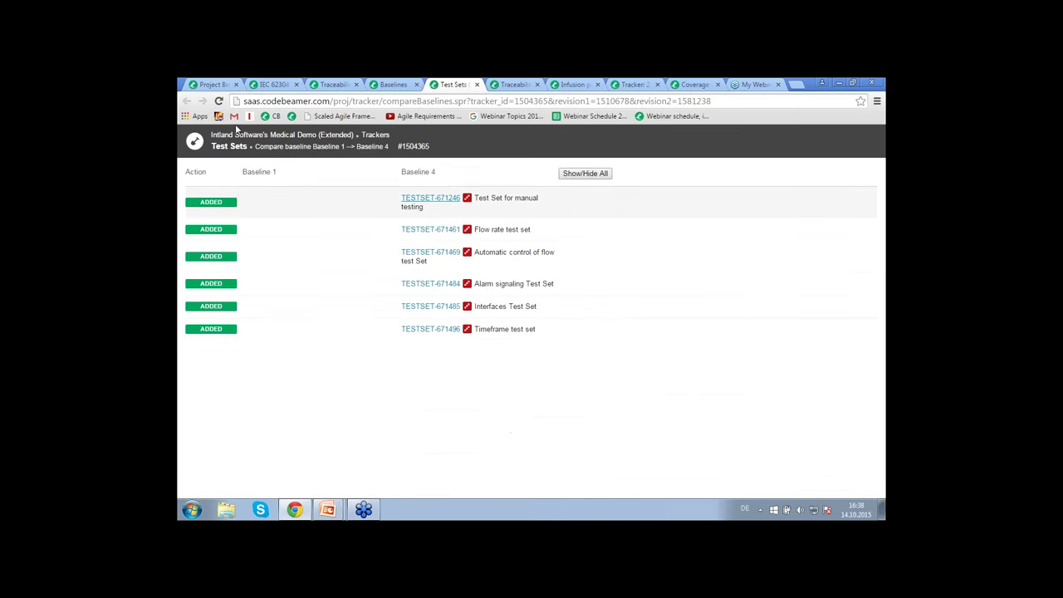
click(476, 84)
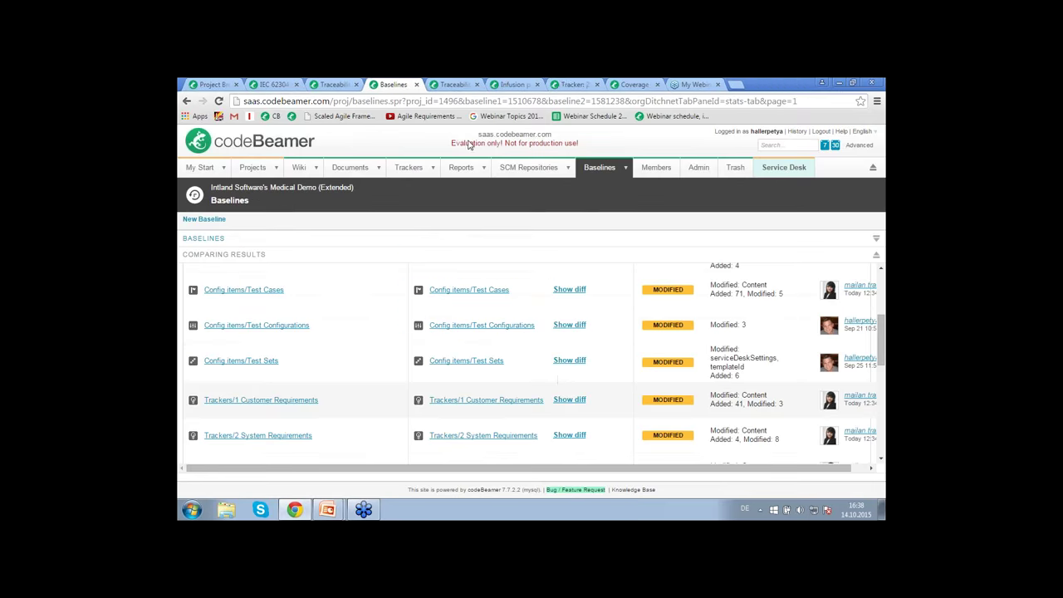
- View the 3 Software requirements diff, expand the change history of the Operating system requirement, and close the diff
scroll(558, 380, down, 3)
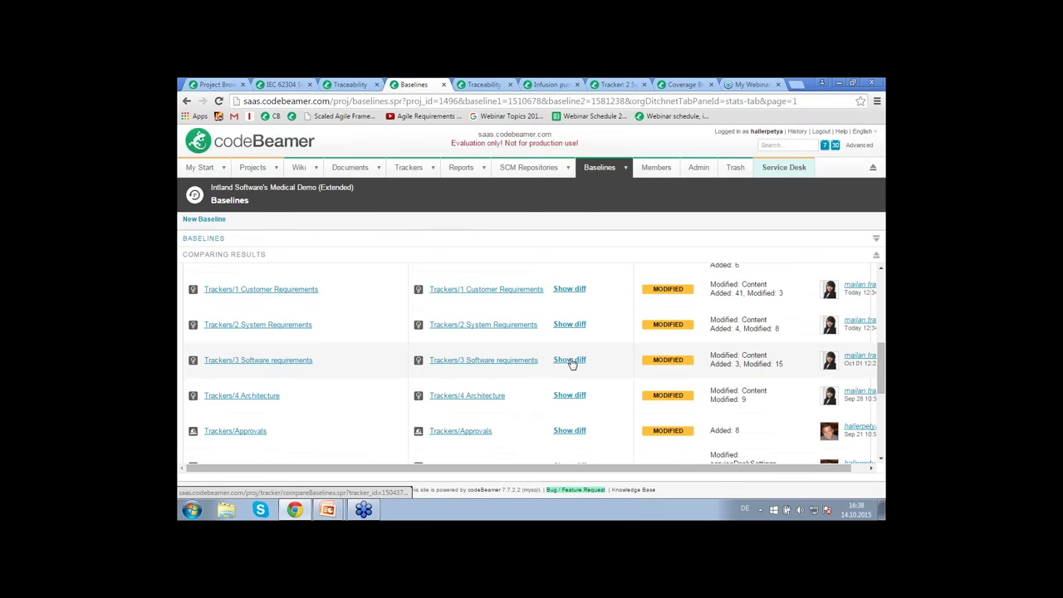
click(570, 360)
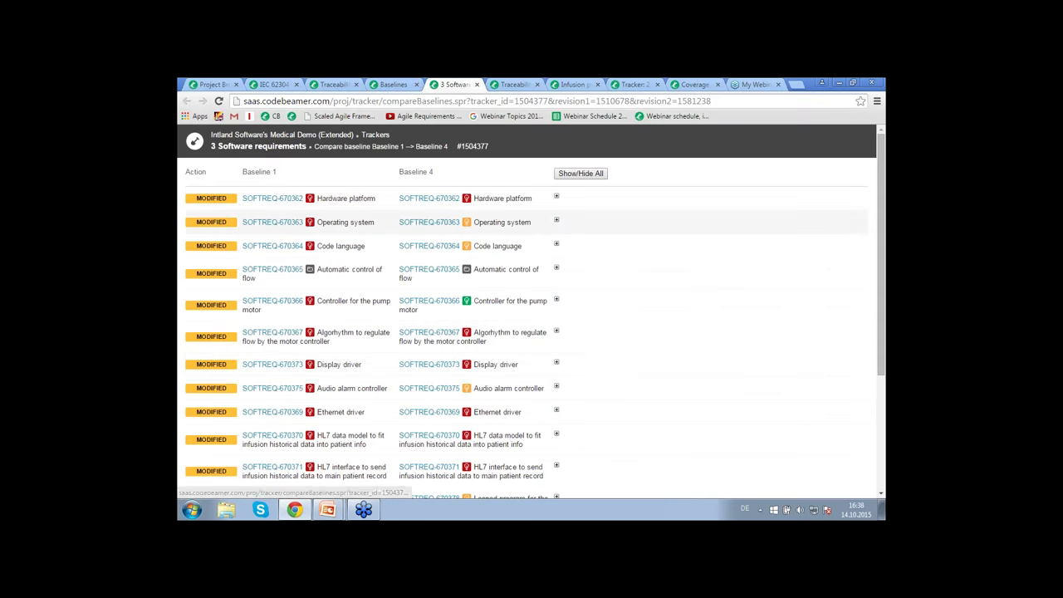
click(557, 221)
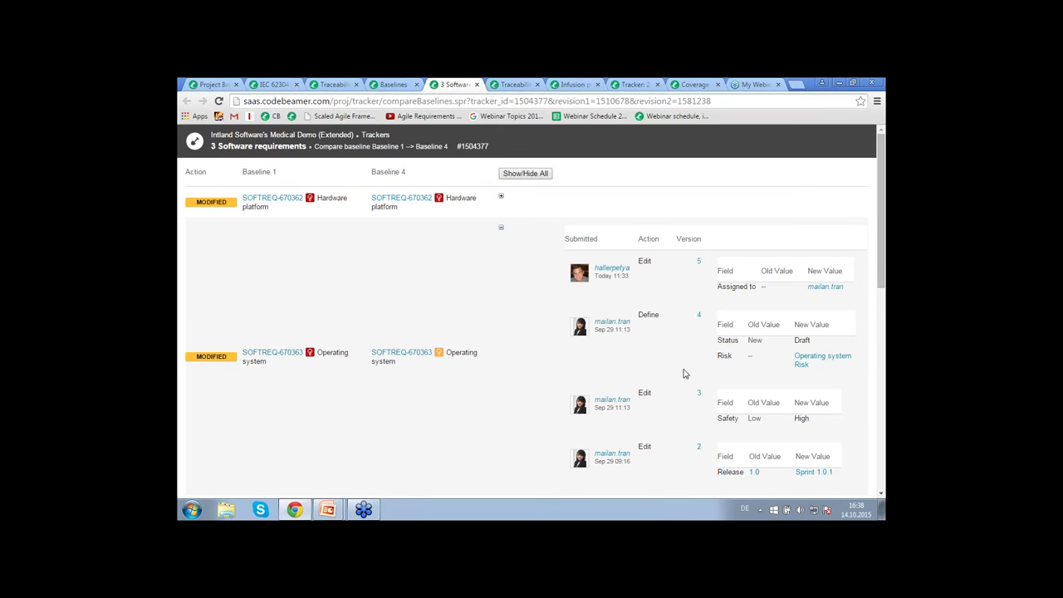
scroll(695, 388, down, 2)
scroll(695, 385, up, 2)
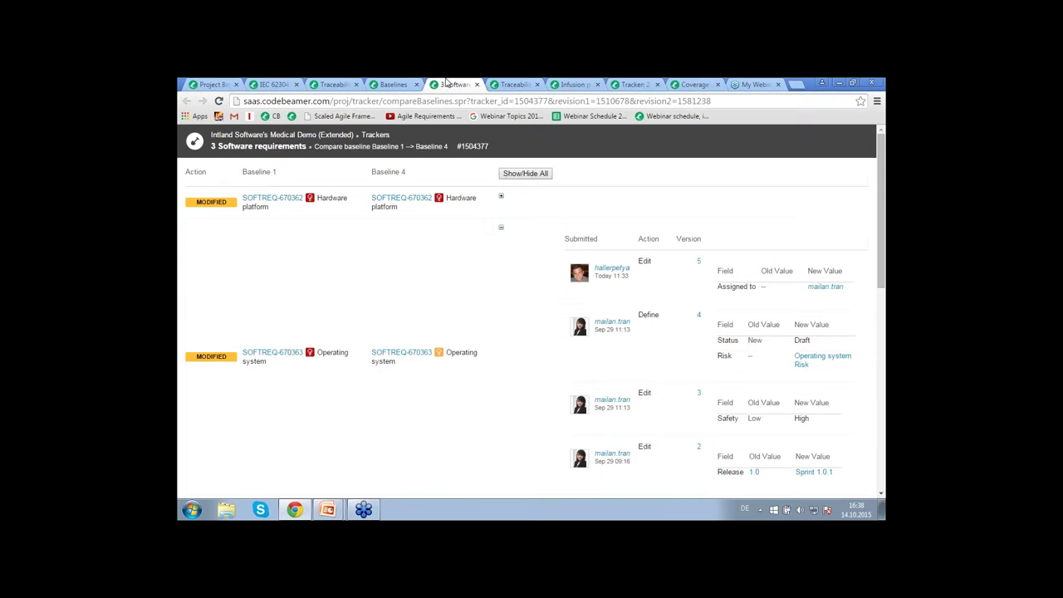
click(477, 85)
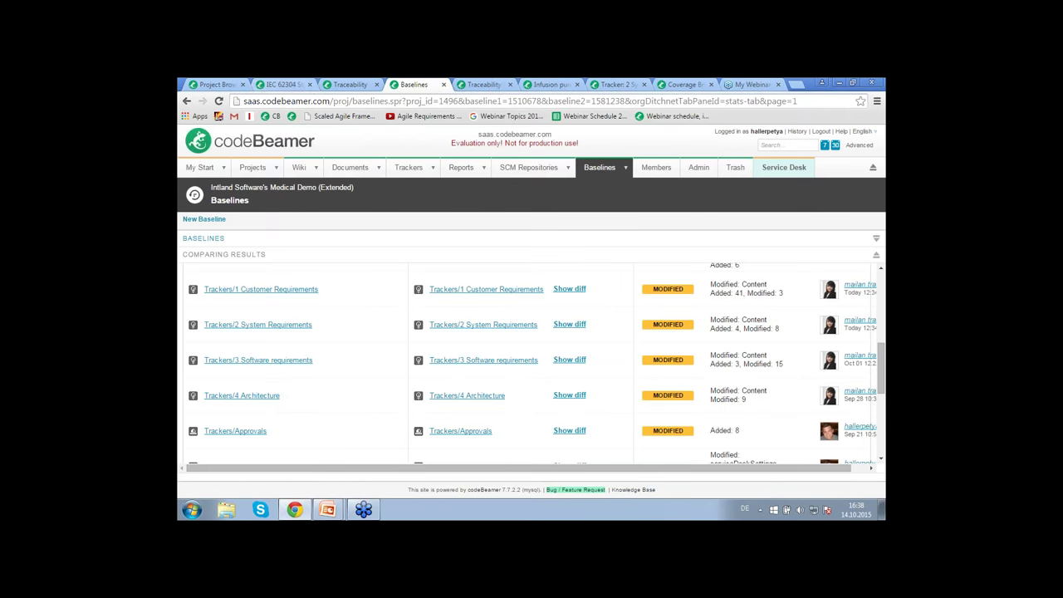
- Return to the IEC 62304 Standard wiki page and read through the clauses from 5.5 to the 6.3 modification implementation section
key(ctrl+2)
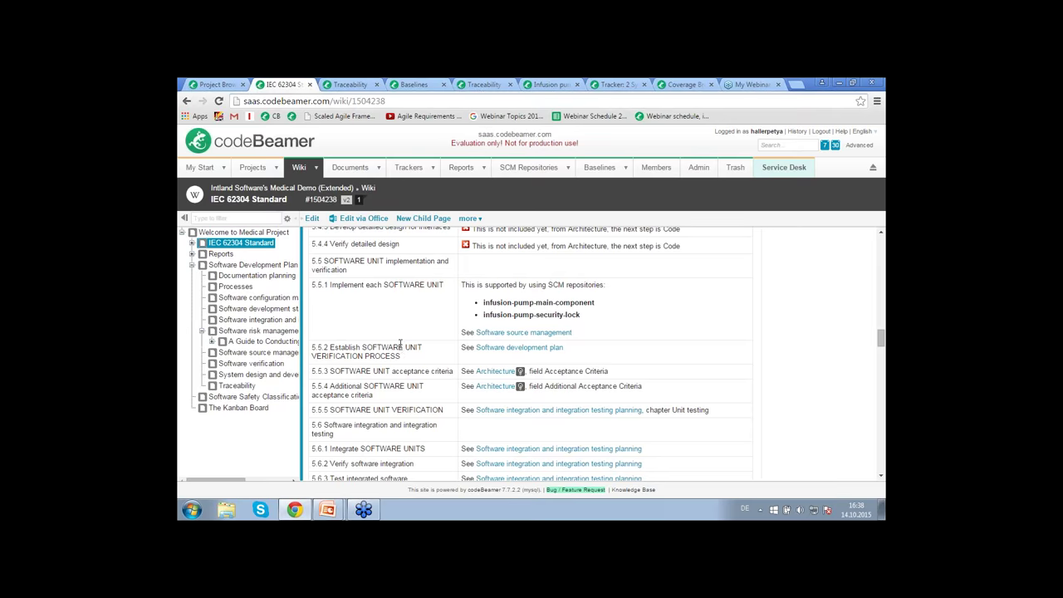
scroll(404, 354, down, 10)
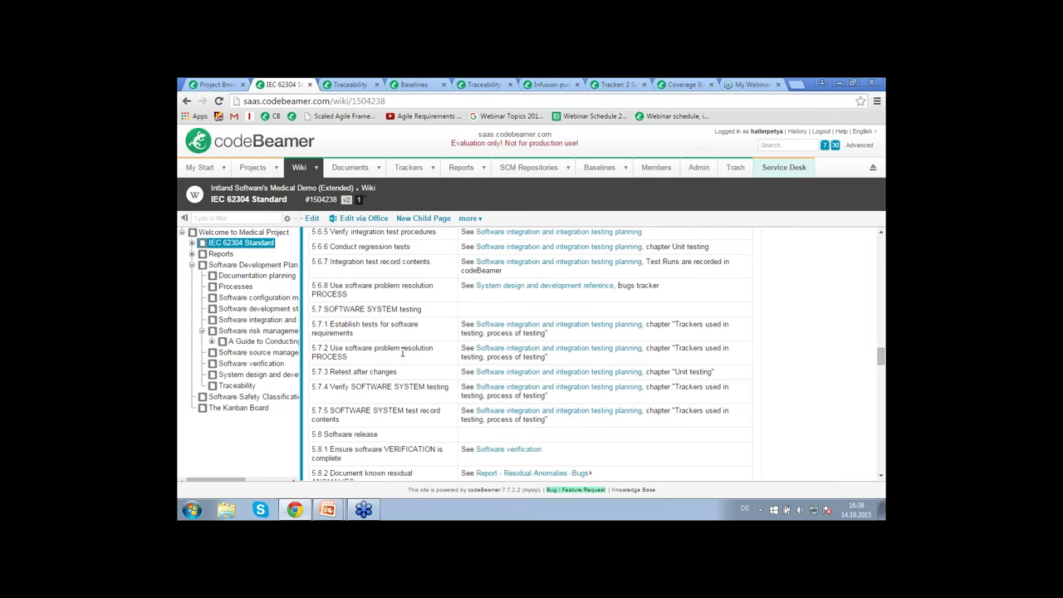
scroll(402, 349, down, 2)
scroll(403, 349, down, 6)
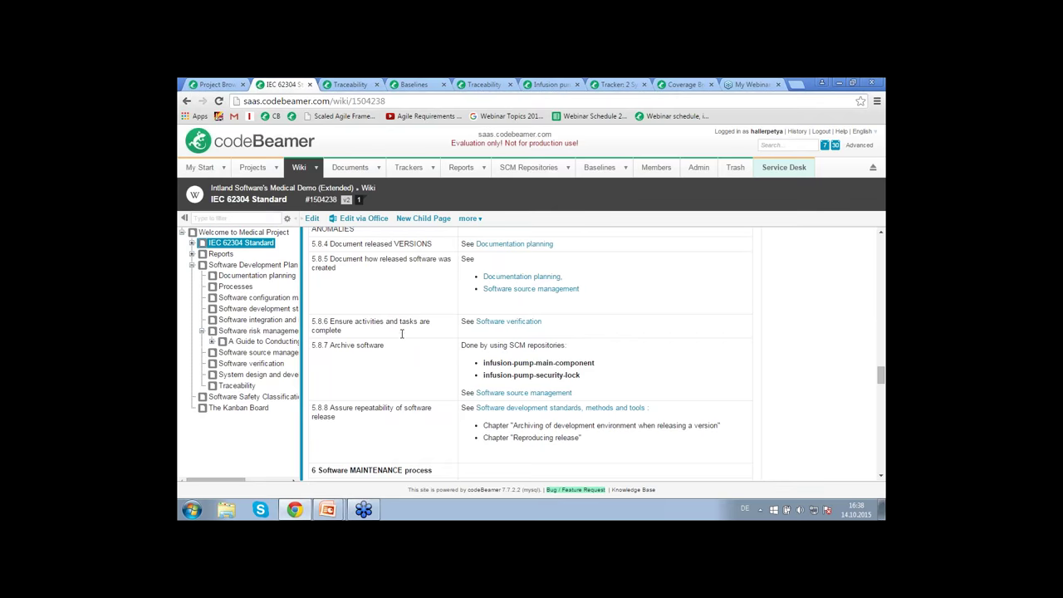
scroll(400, 341, down, 2)
scroll(399, 346, down, 4)
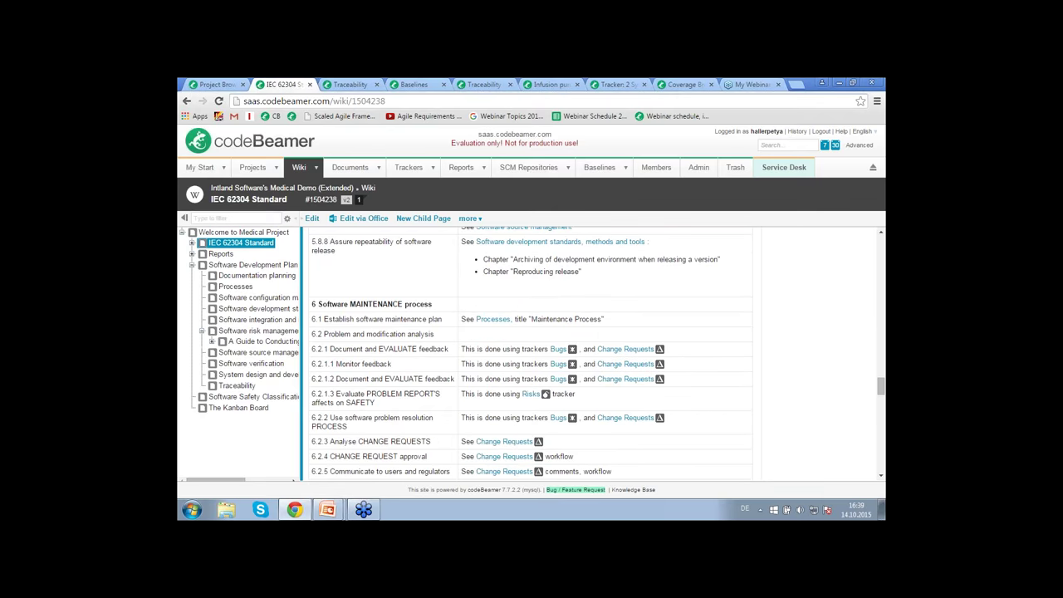
scroll(462, 382, down, 6)
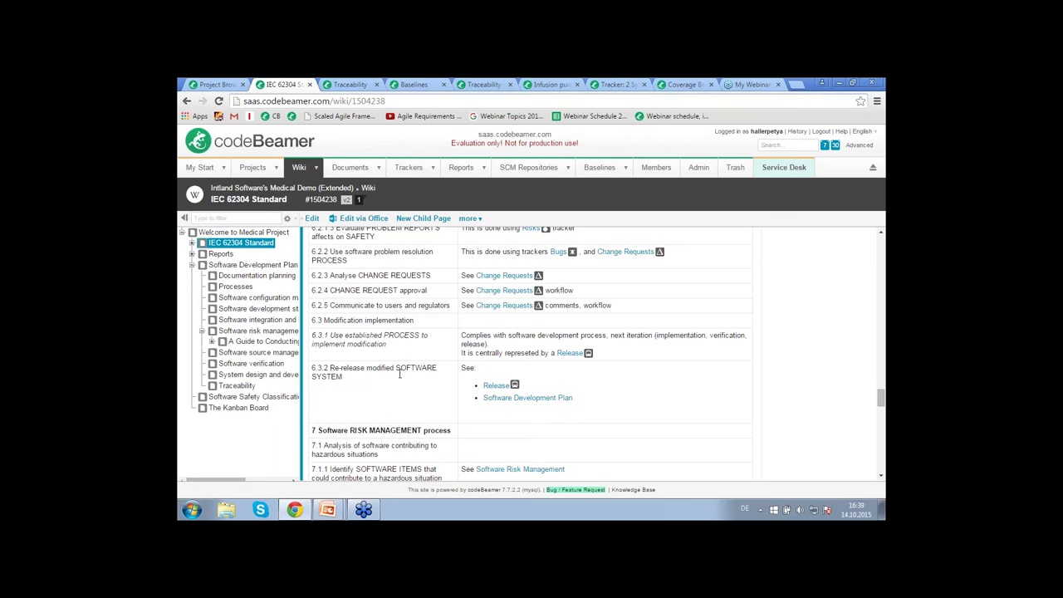
- Open the Release link of clause 6.3.2 in a separate browser tab and expand release 1.0 to show its sprints
right_click(498, 387)
click(540, 396)
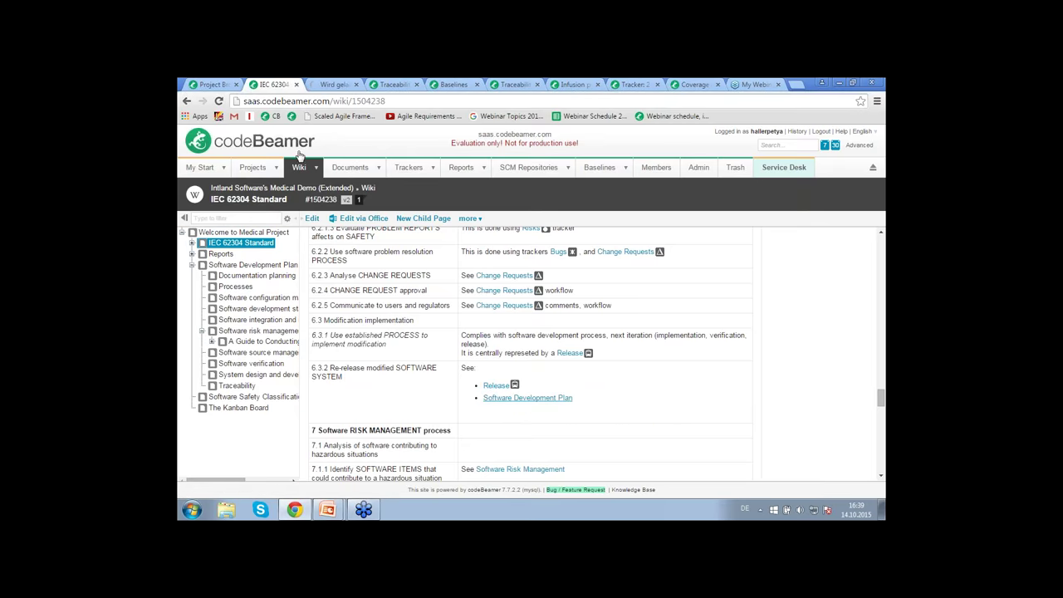
click(336, 85)
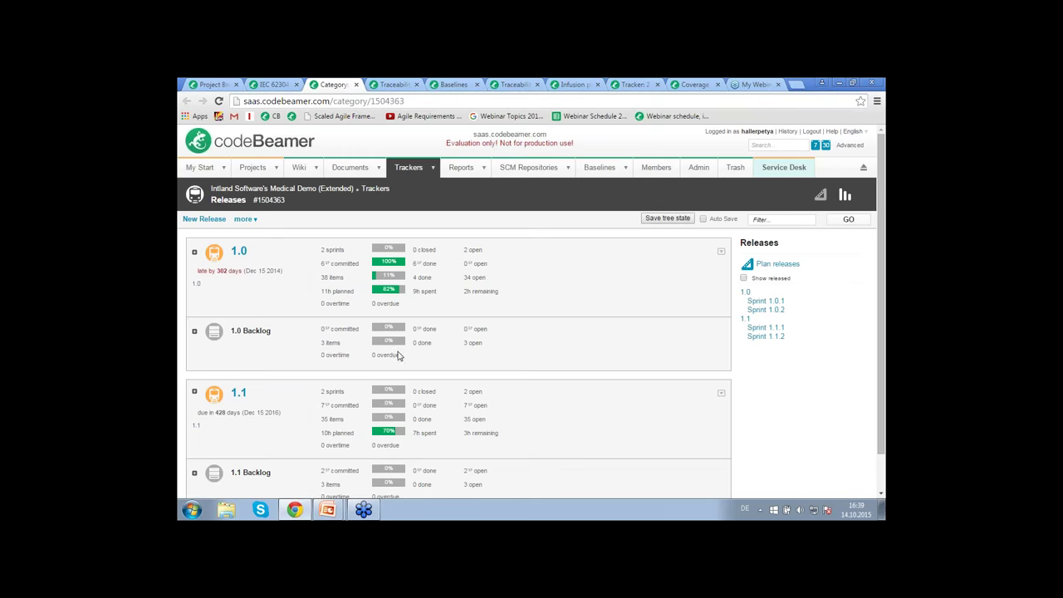
click(194, 252)
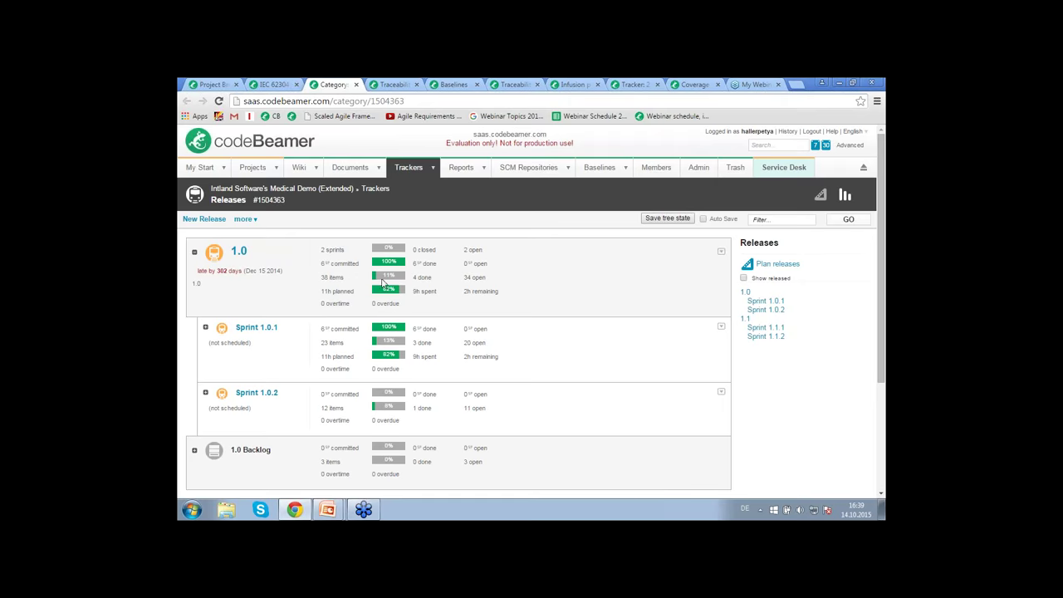
- Open Sprint 1.0.1 and examine its work items, burn down chart and the member, priority, type and status statistics
click(256, 329)
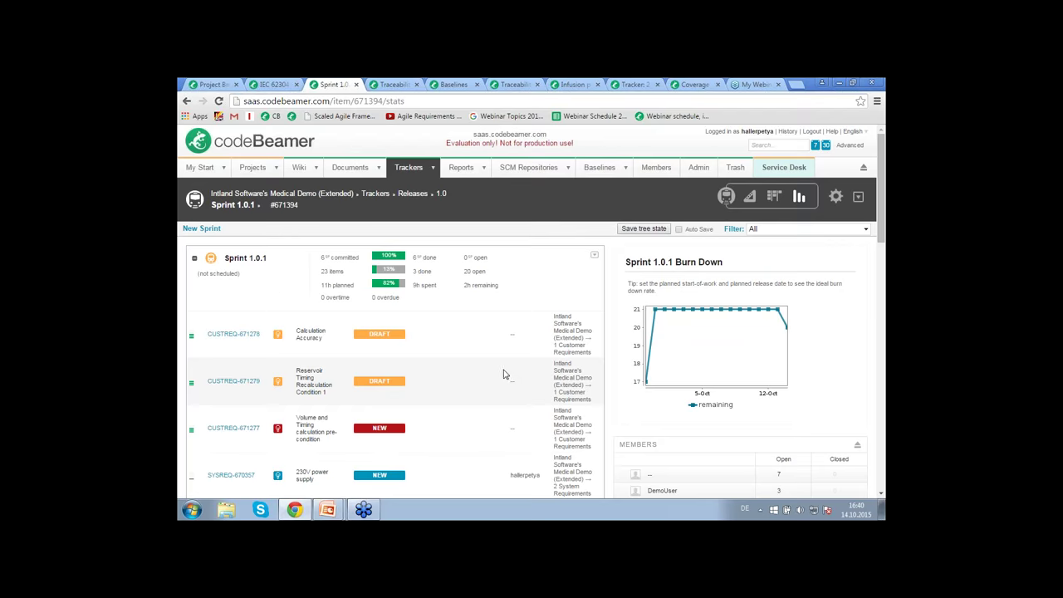
scroll(499, 373, down, 1)
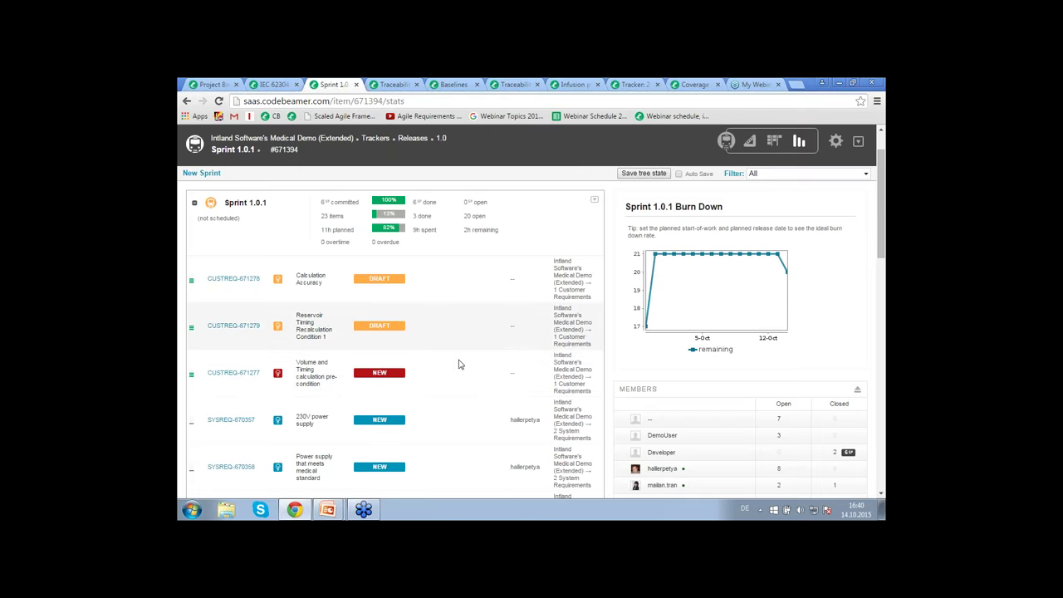
scroll(458, 364, down, 10)
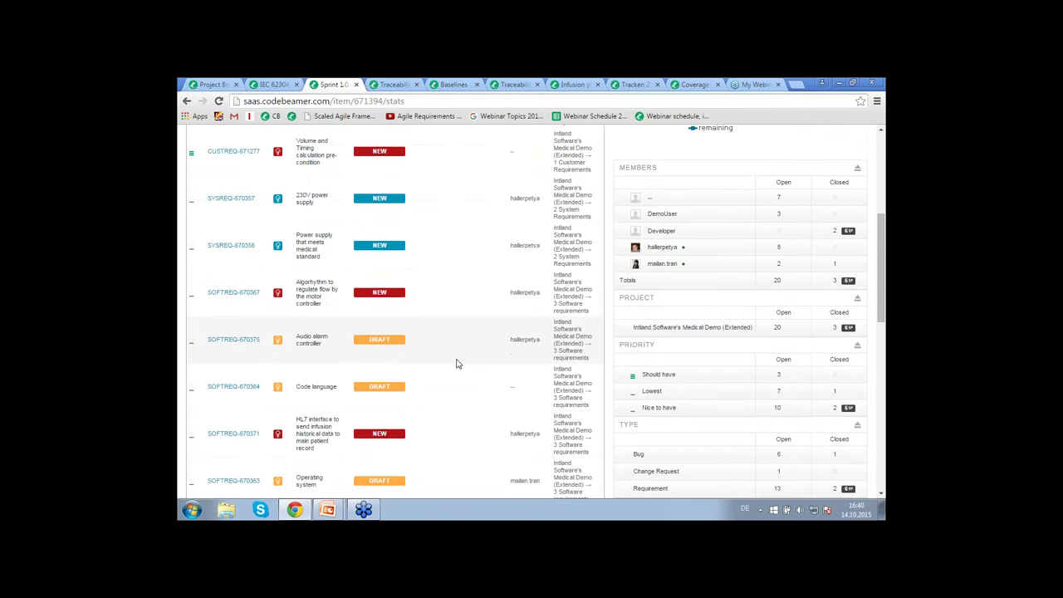
scroll(453, 361, down, 5)
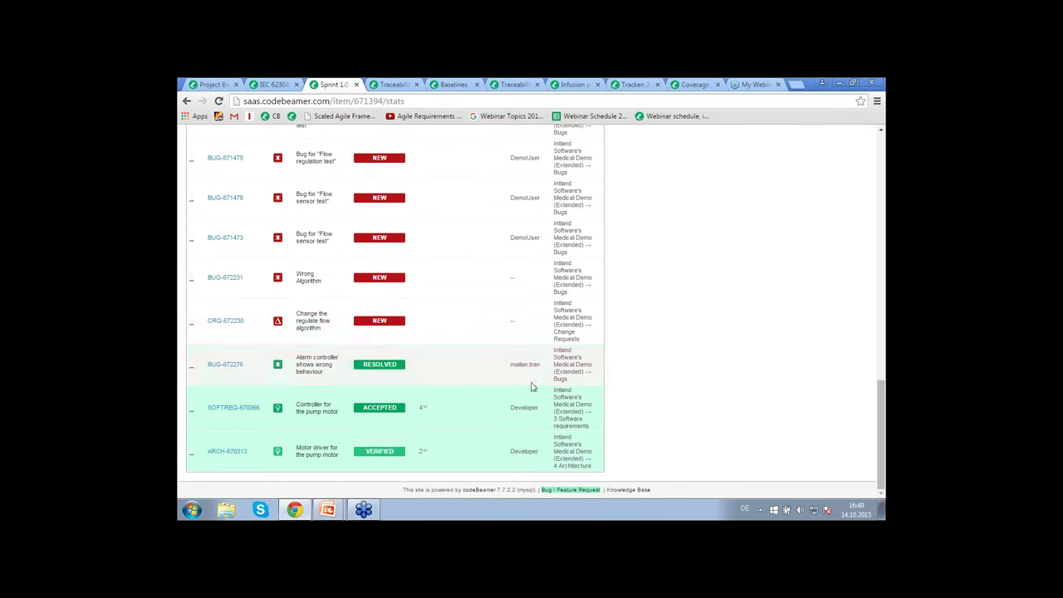
scroll(633, 331, up, 15)
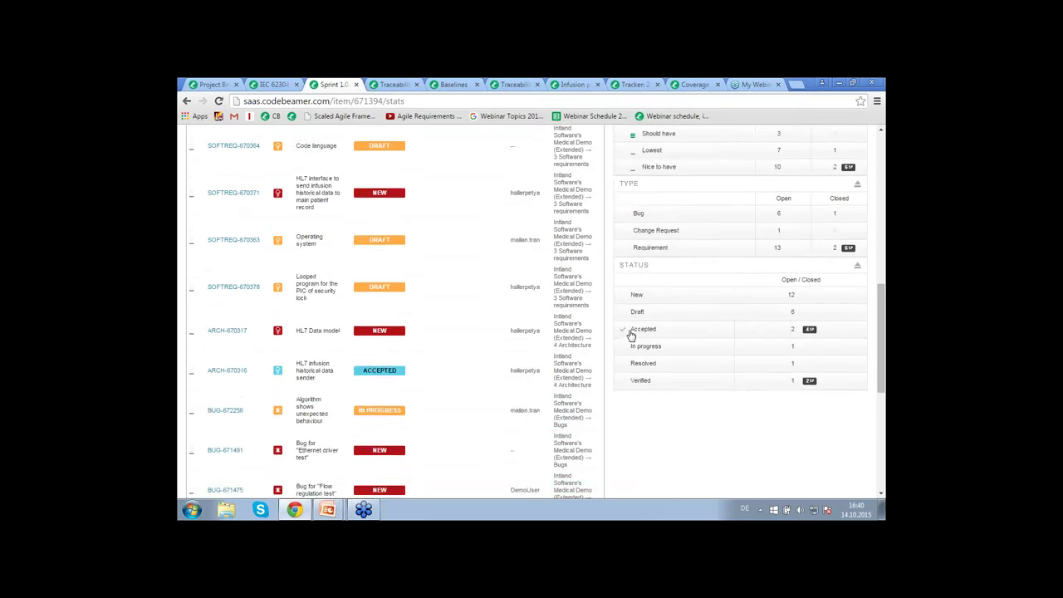
scroll(446, 237, up, 1)
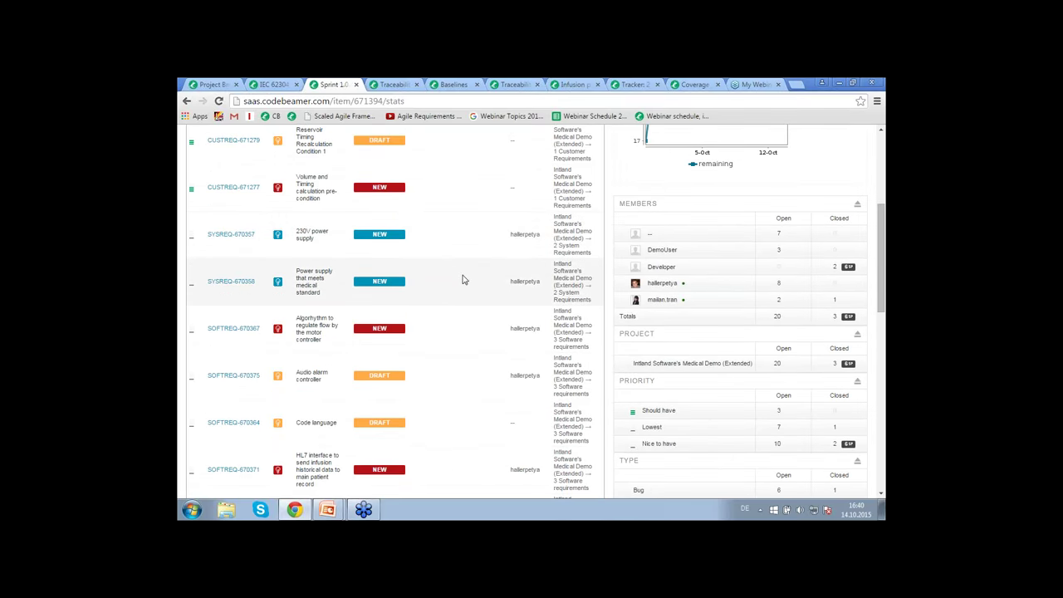
scroll(462, 276, up, 3)
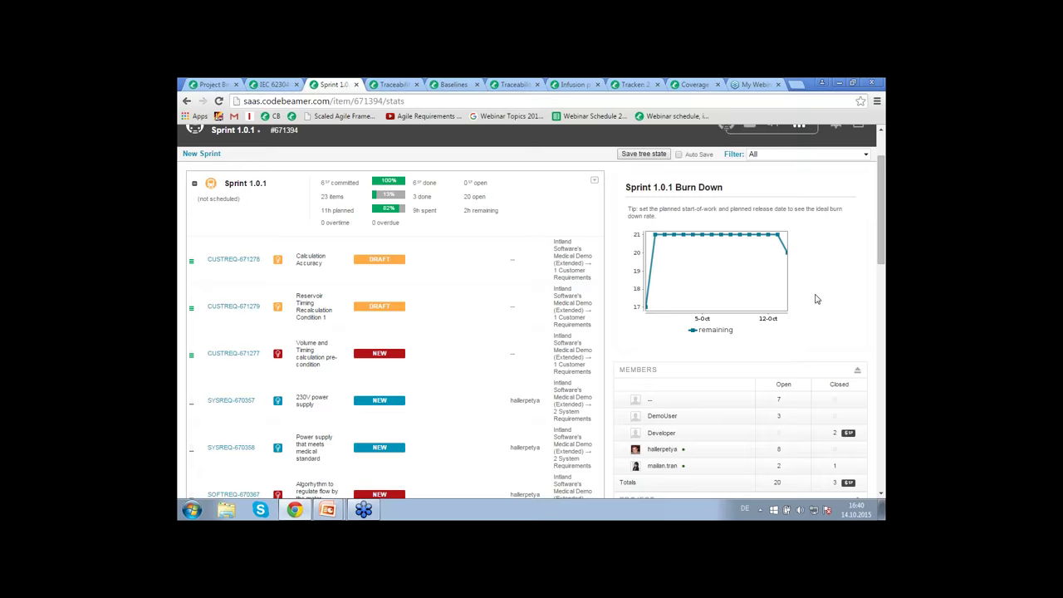
scroll(817, 299, down, 1)
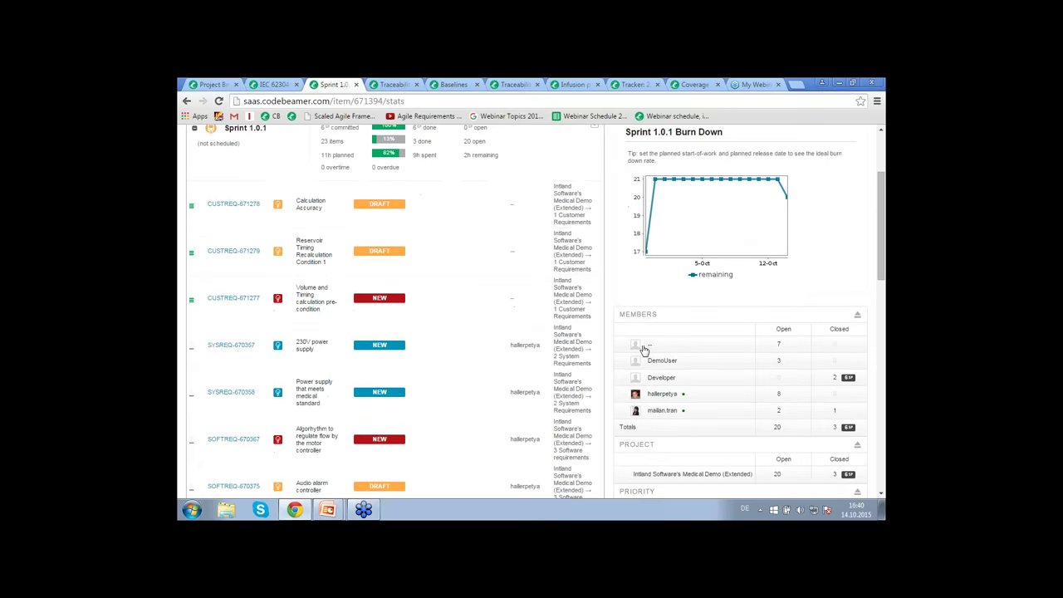
- Filter the Sprint 1.0.1 items by the member listed directly below Developer and look through the filtered items
click(631, 396)
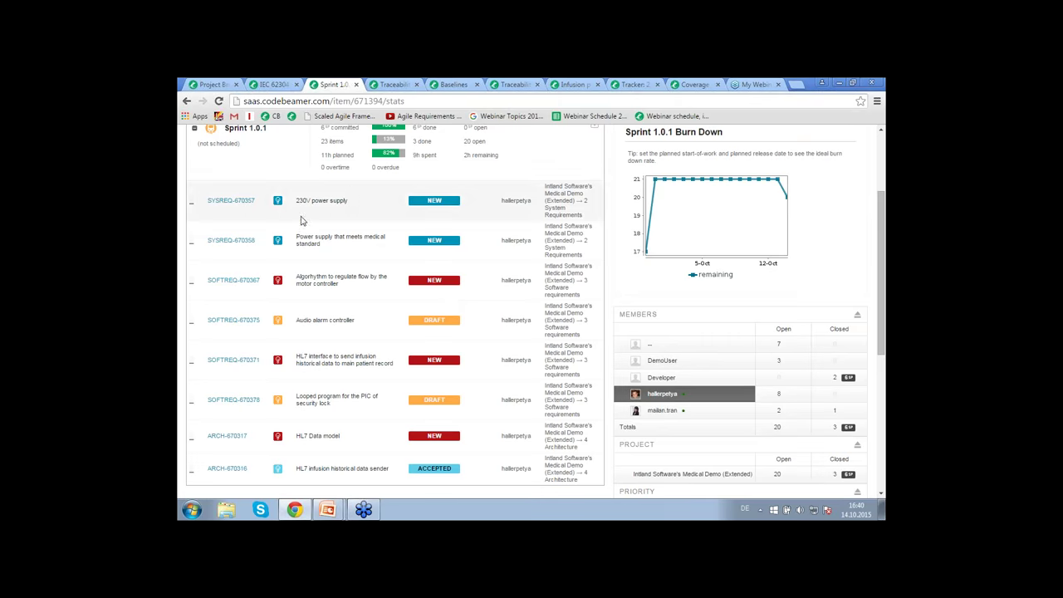
scroll(484, 261, down, 3)
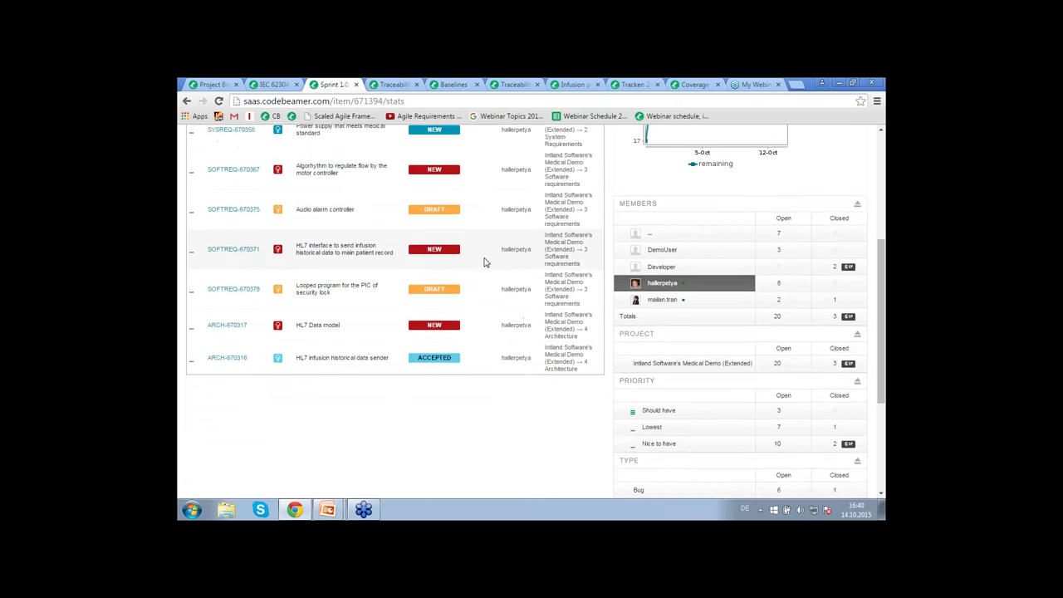
scroll(485, 260, up, 1)
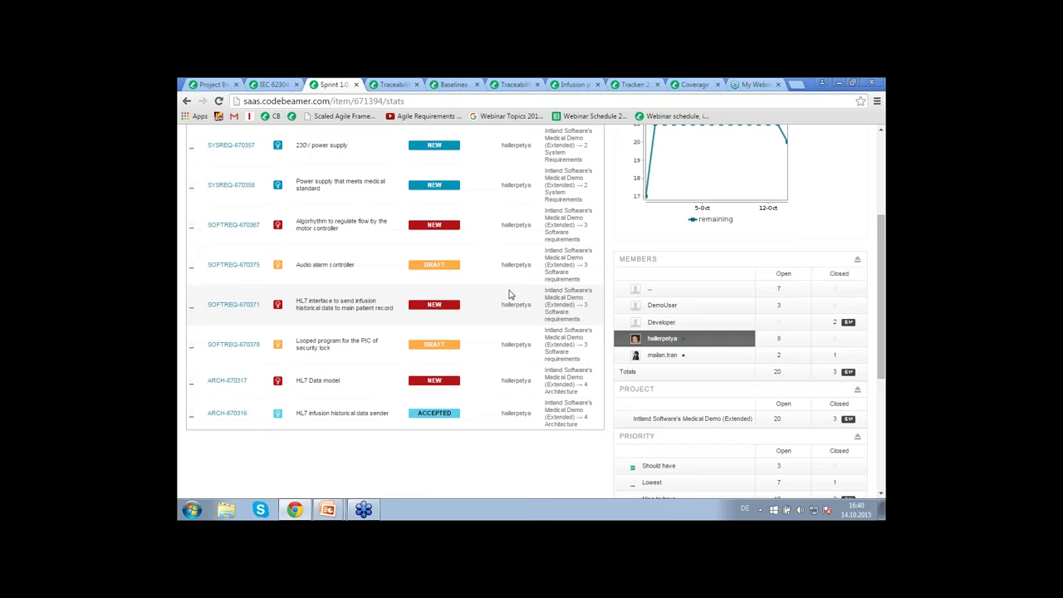
scroll(510, 294, down, 5)
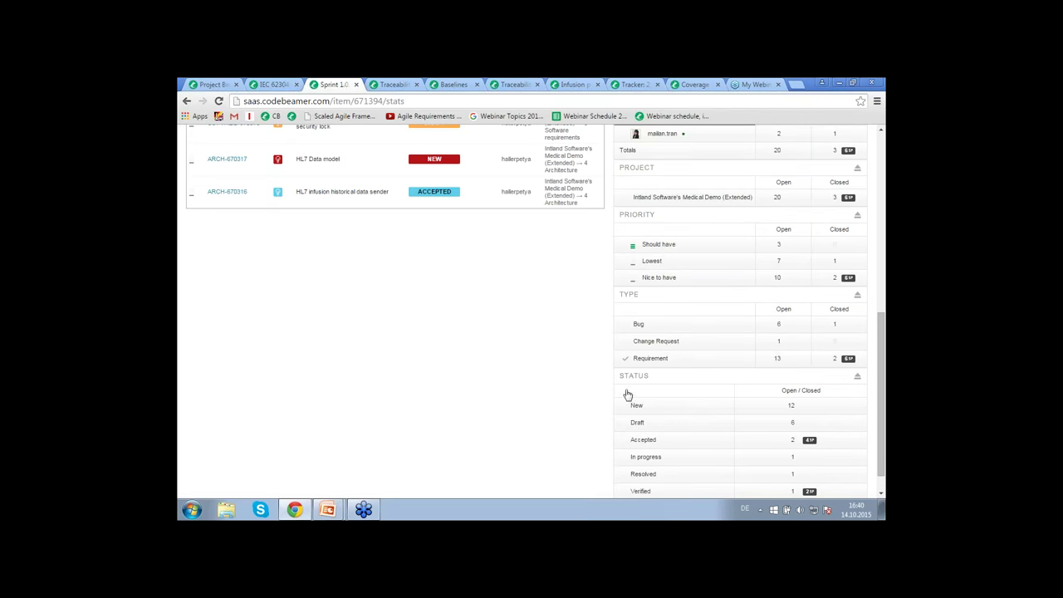
- Open the Sprint 1.0.1 planner and move the Infusion pumping system item from the Project Backlog into Sprint 1.0.1
scroll(562, 280, up, 10)
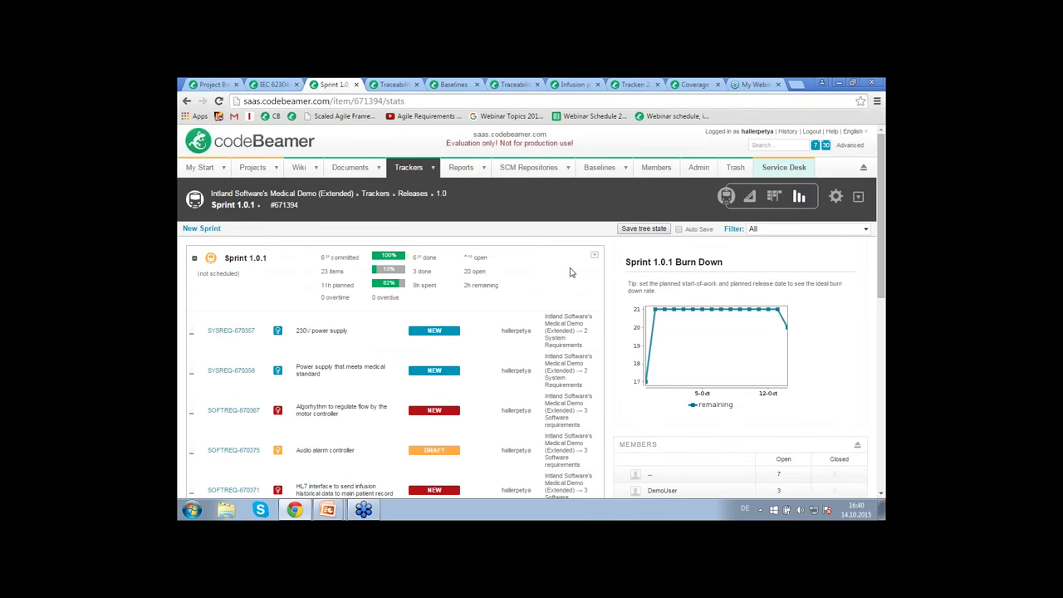
click(750, 198)
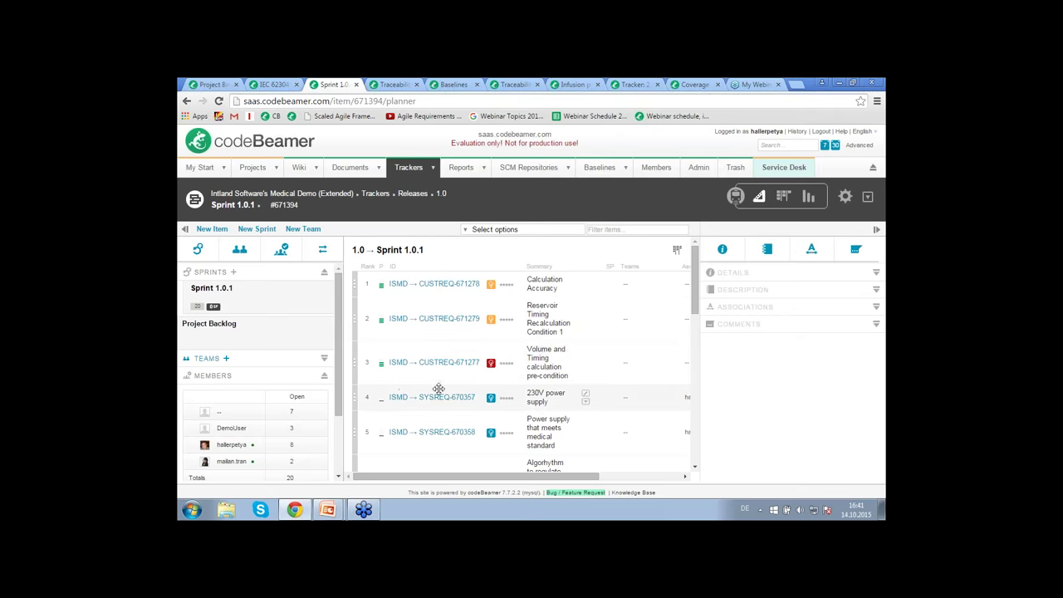
click(275, 336)
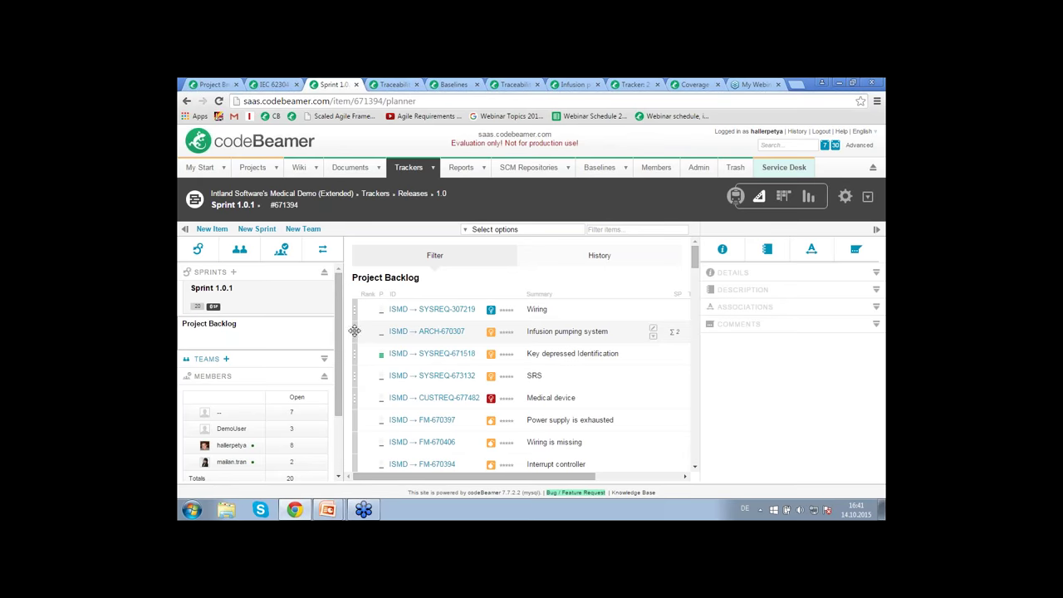
drag(354, 331, 243, 295)
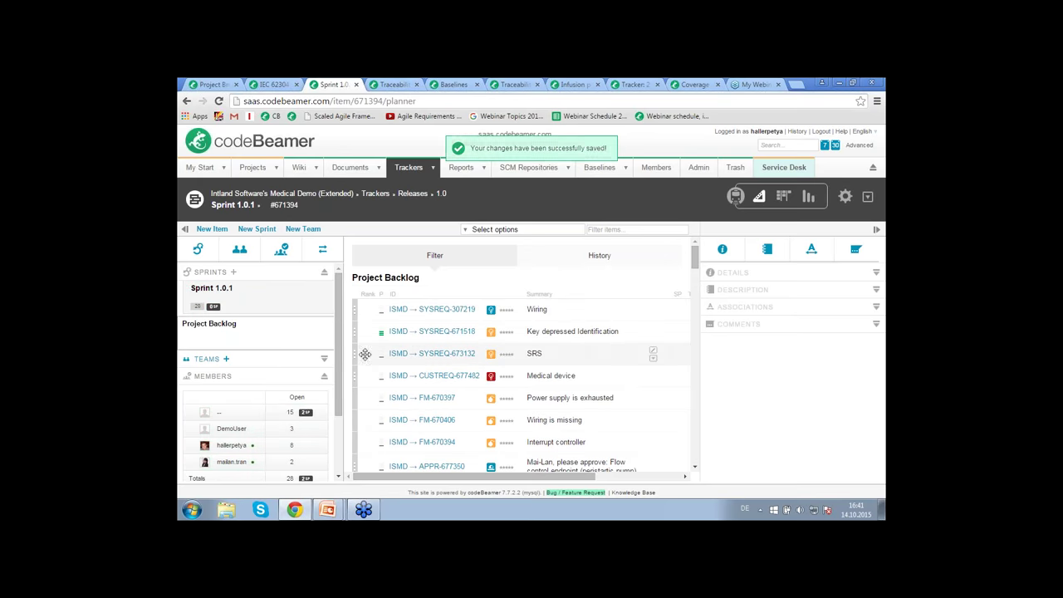
- Assign Calculation Accuracy and Reservoir Timing Recalculation Condition 1 in Sprint 1.0.1 to the member listed directly below DemoUser
click(250, 303)
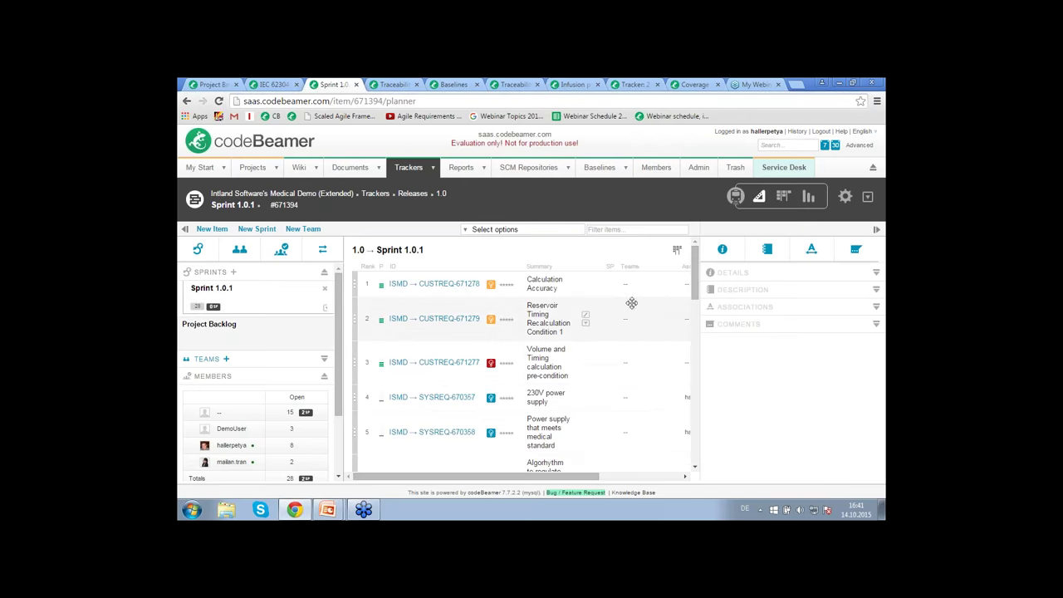
scroll(632, 374, right, 2)
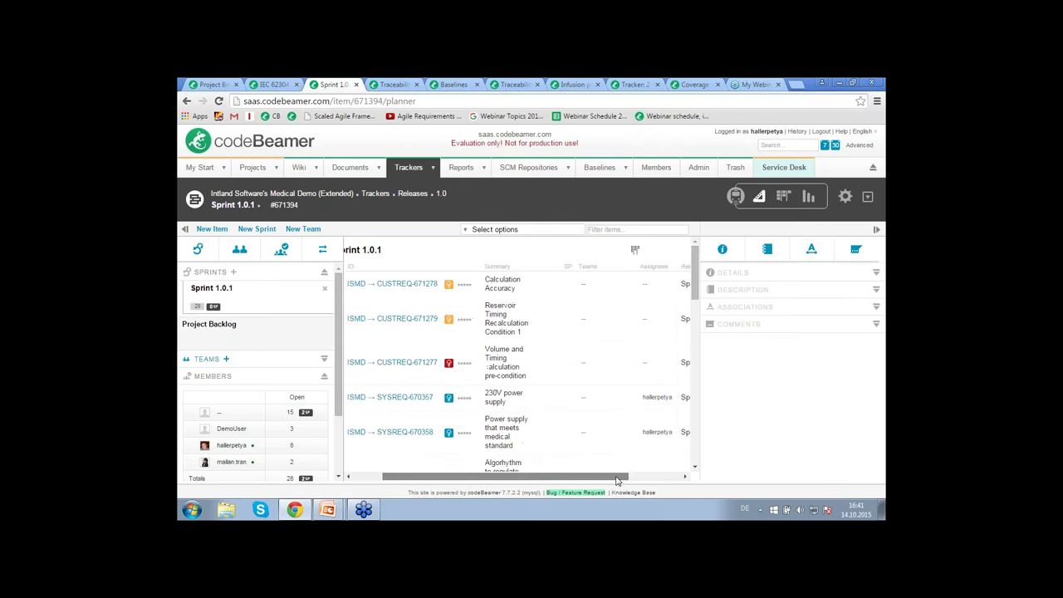
click(650, 284)
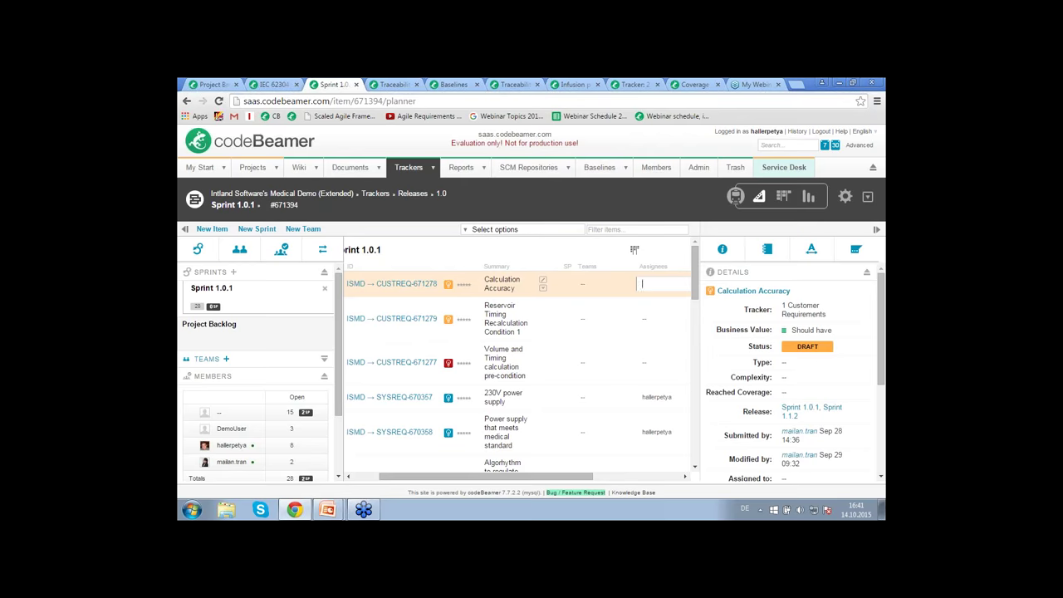
text(haller)
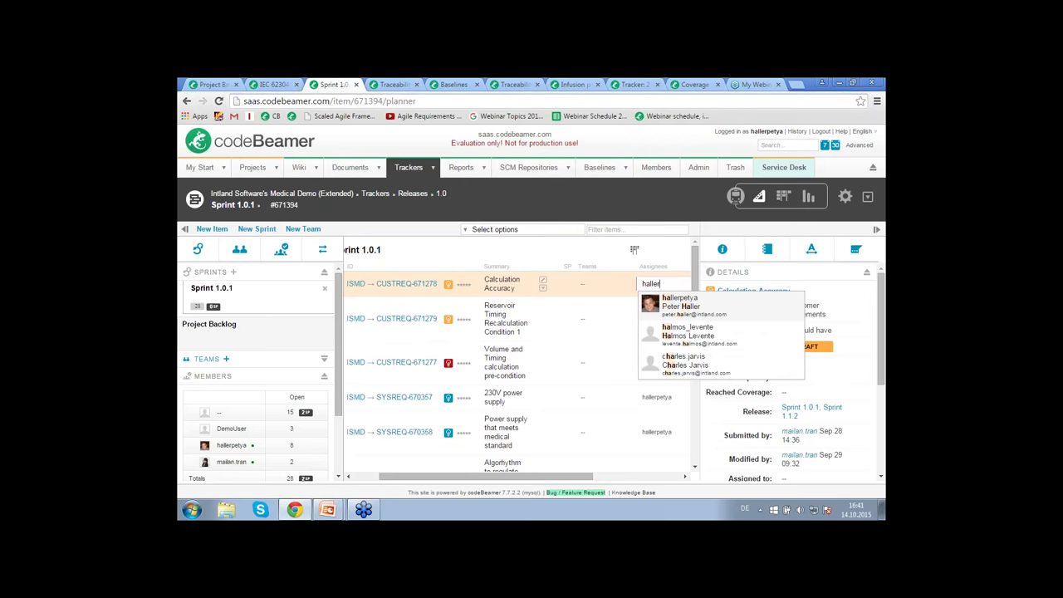
click(681, 304)
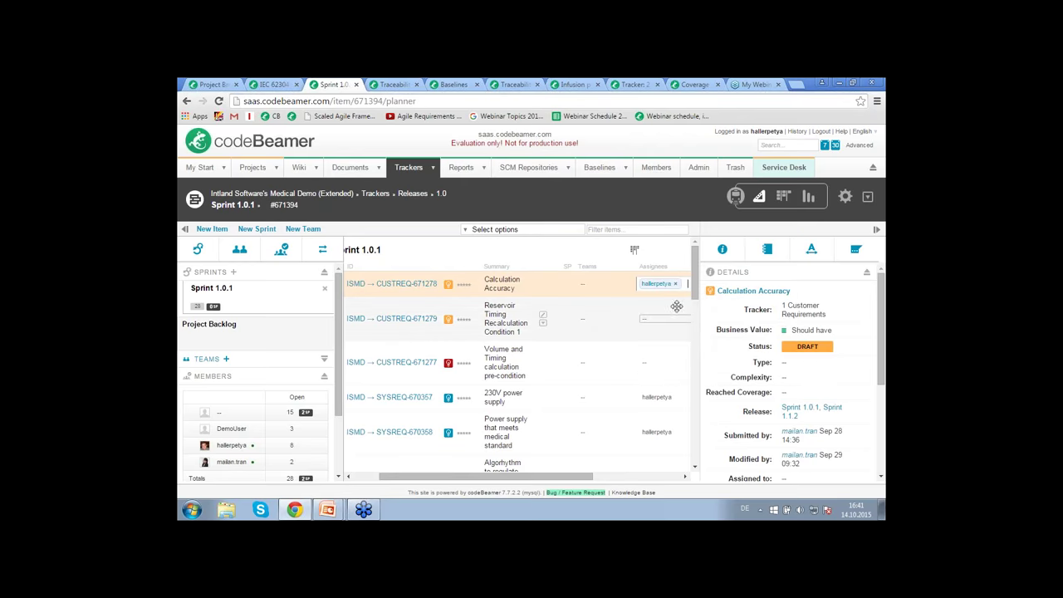
click(540, 304)
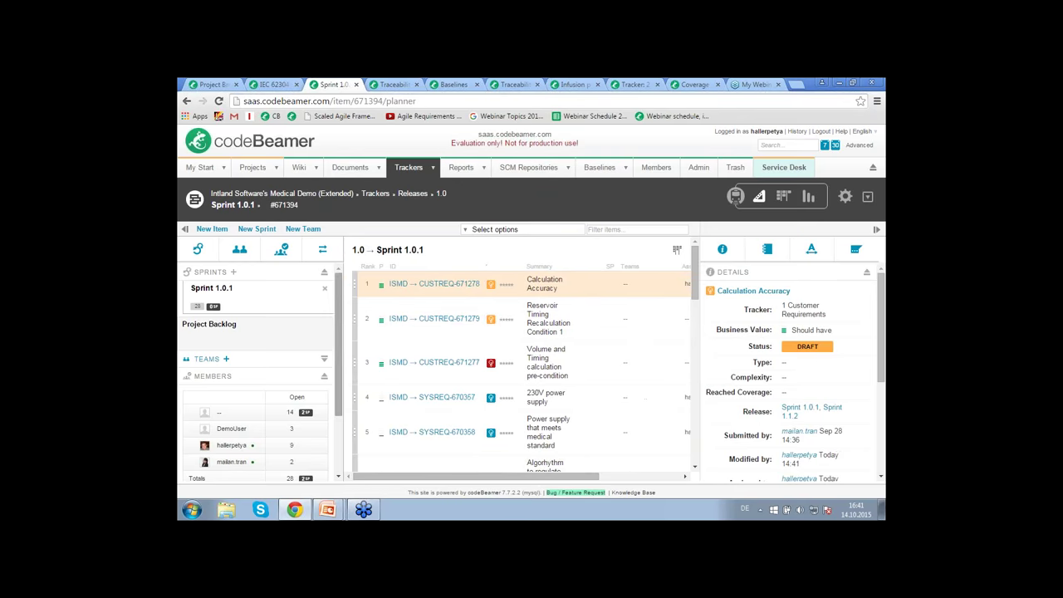
drag(356, 318, 238, 447)
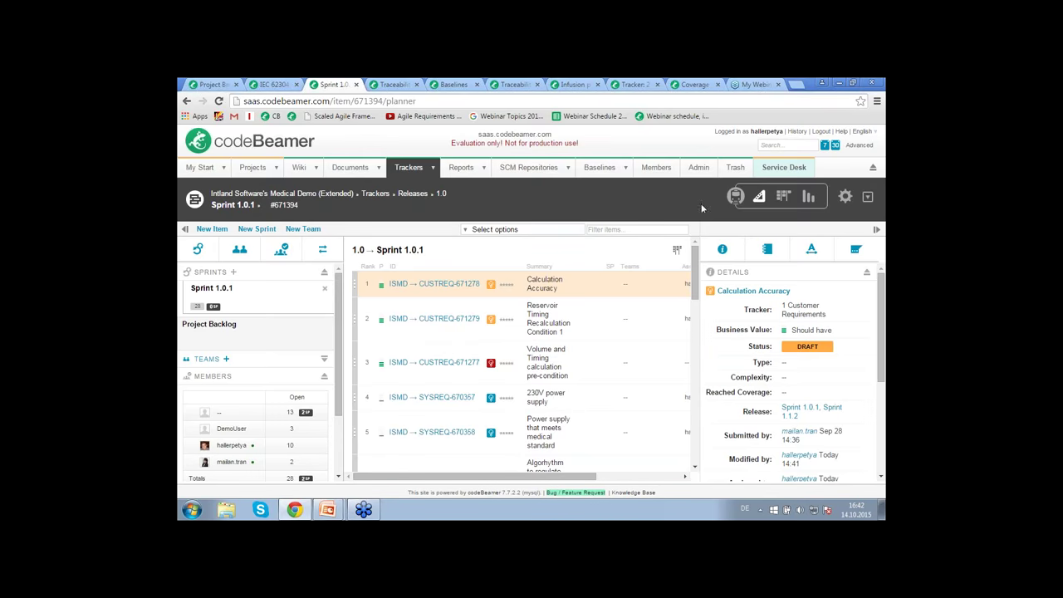
- Open the Sprint 1.0.1 cardboard and examine the status transitions offered for the 230V power supply card without changing its status
click(783, 197)
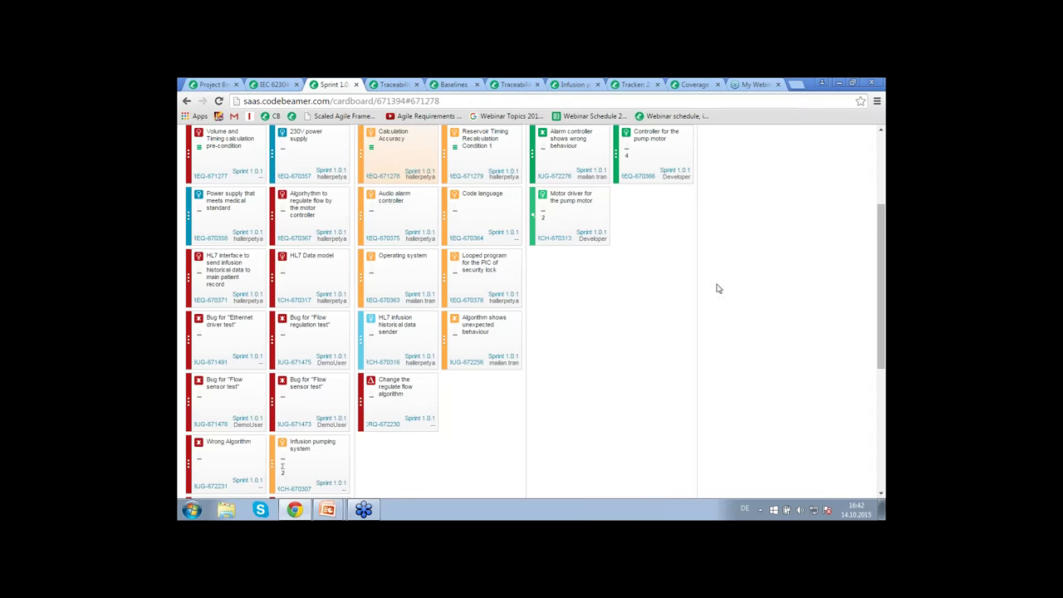
scroll(646, 323, up, 1)
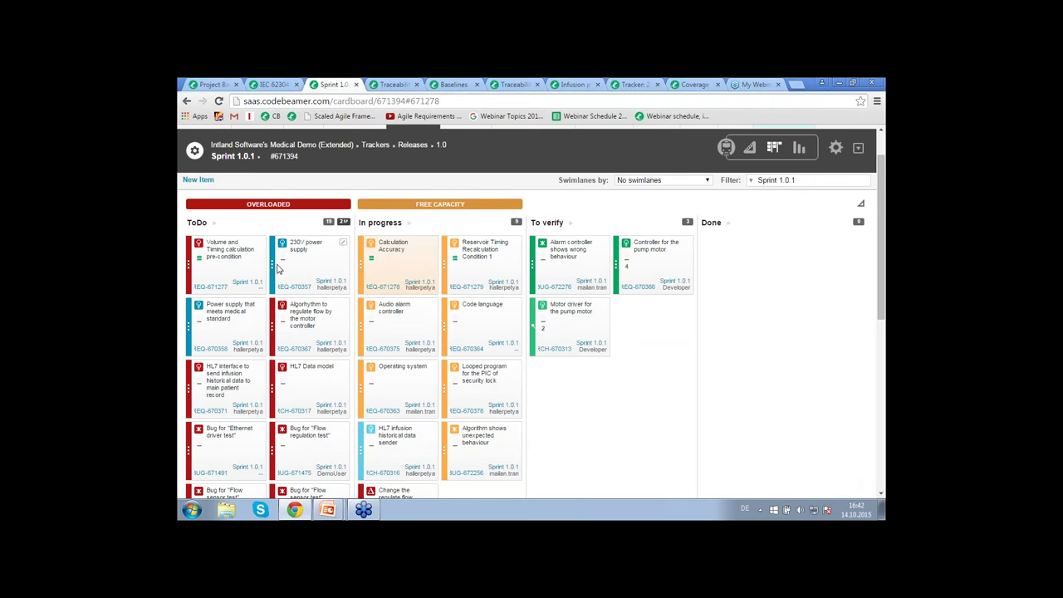
drag(273, 264, 290, 274)
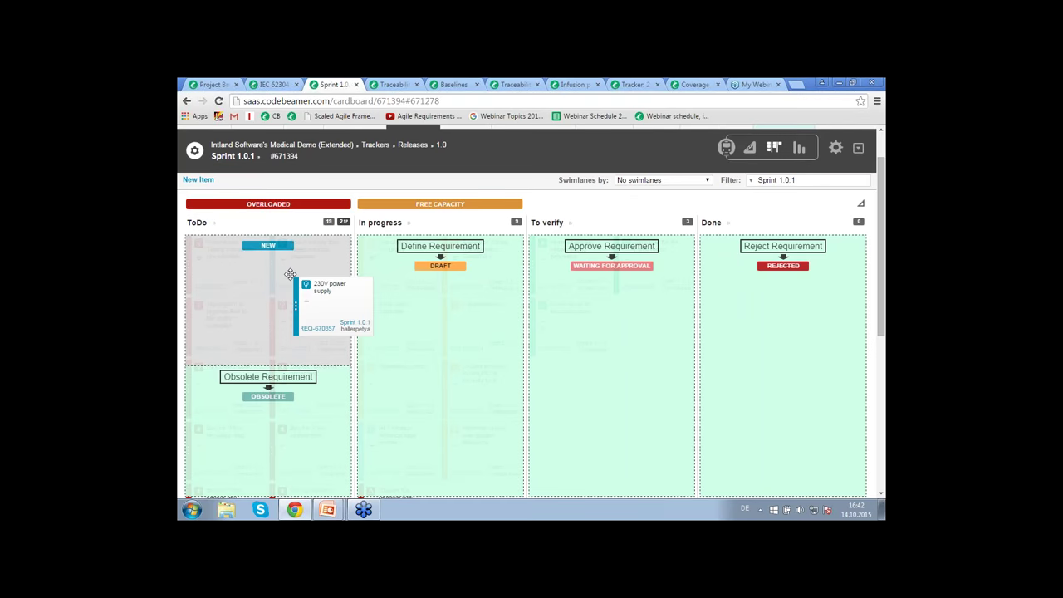
drag(290, 274, 571, 324)
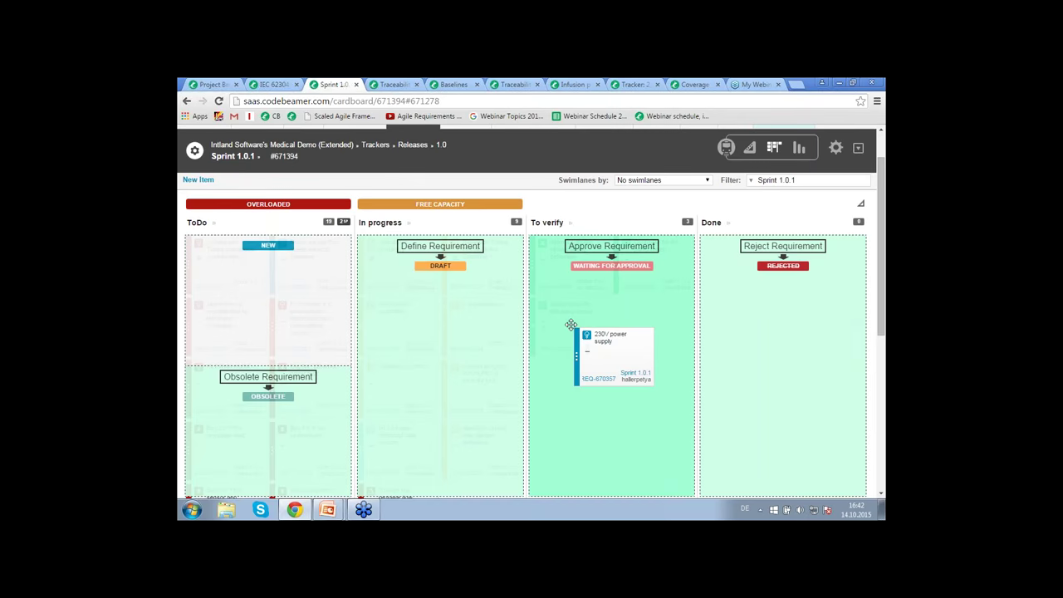
drag(571, 324, 572, 324)
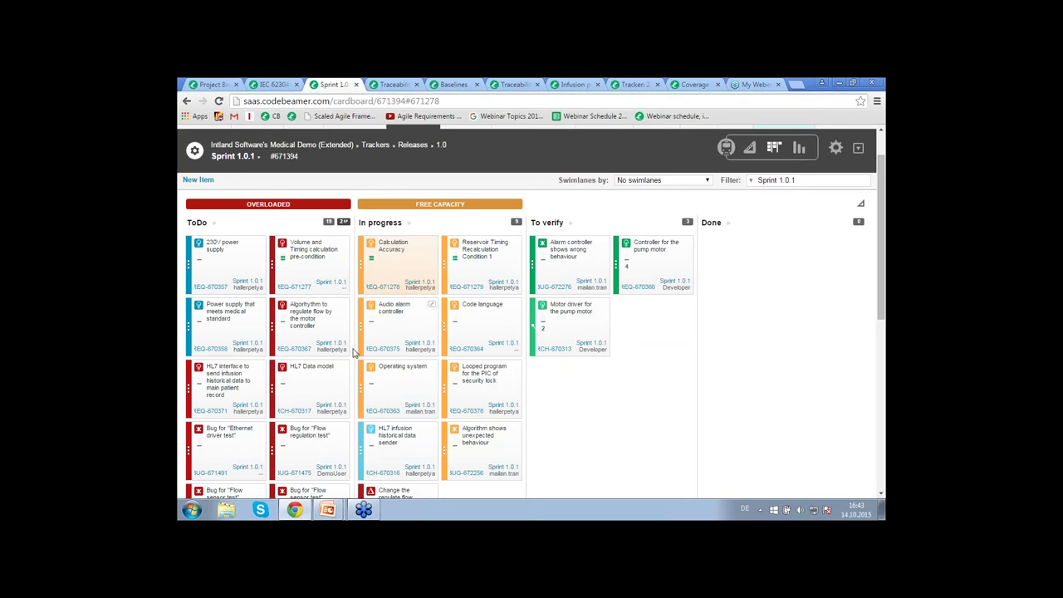
- Move the Algorhythm to regulate flow by the motor controller card to In progress and a Bug for "Flow sensor test" card to To verify
drag(274, 328, 414, 348)
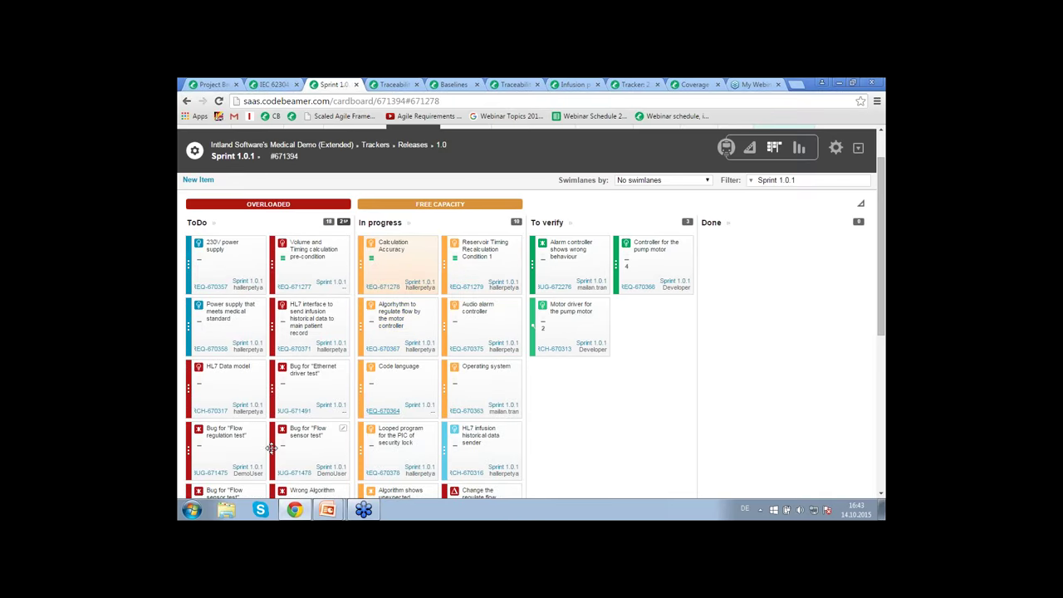
drag(269, 450, 590, 363)
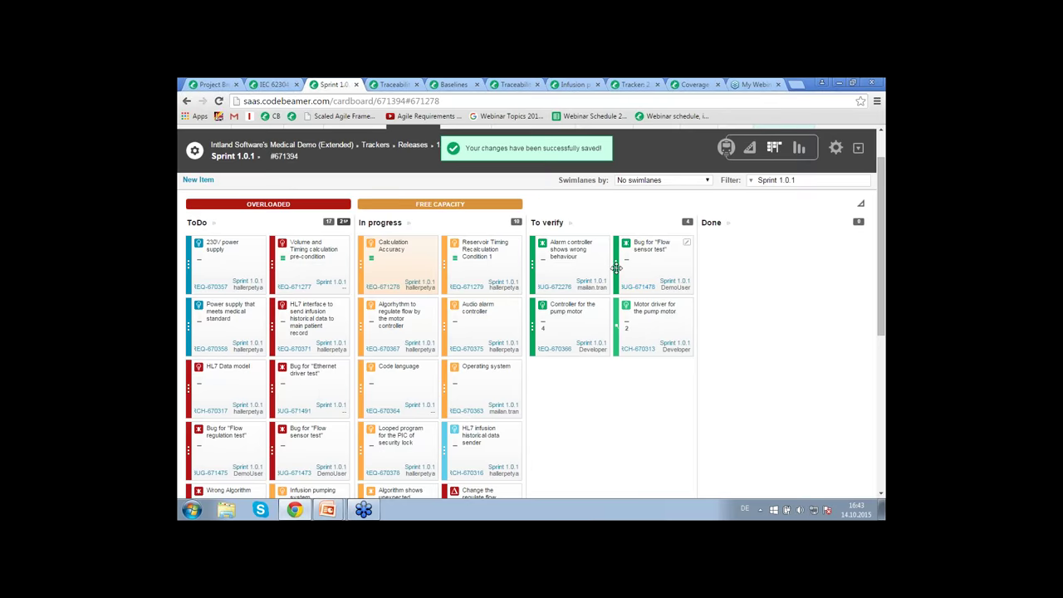
- Group the cardboard into swimlanes by Member, collapse the Unassigned lane and look through the cards of each member
click(661, 181)
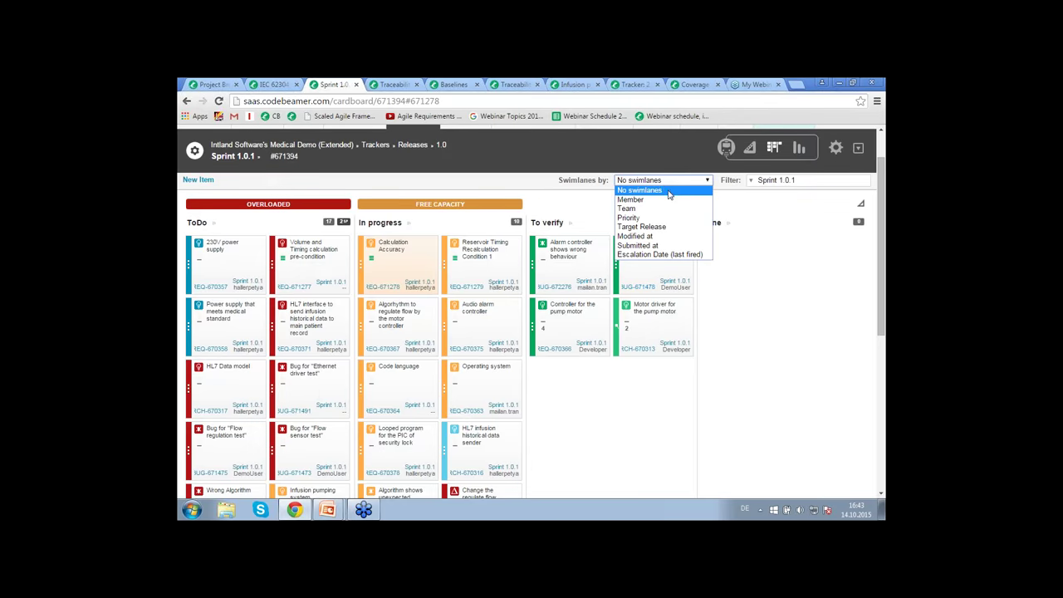
click(666, 200)
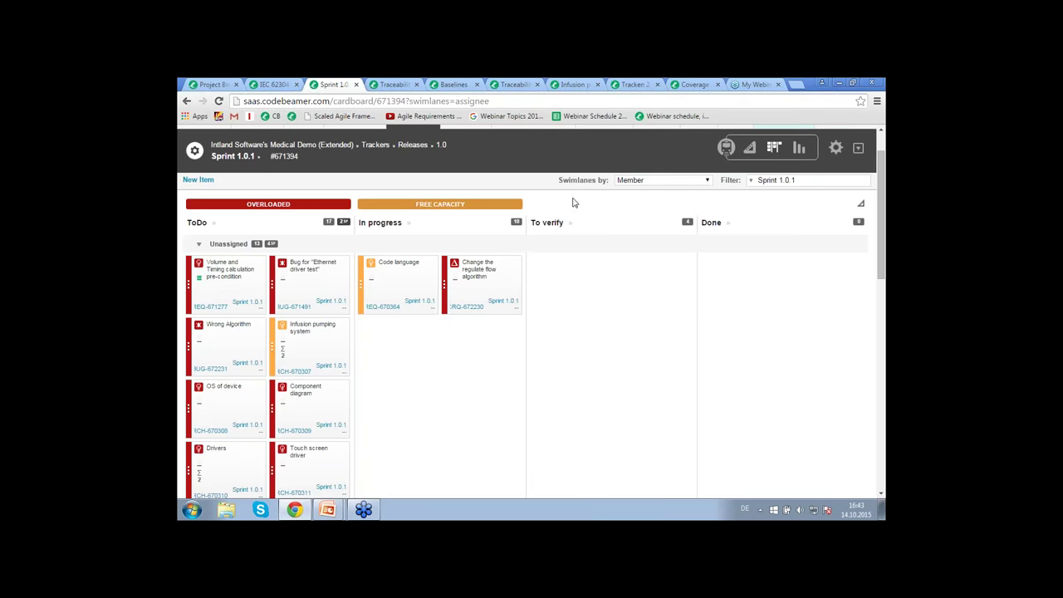
click(197, 245)
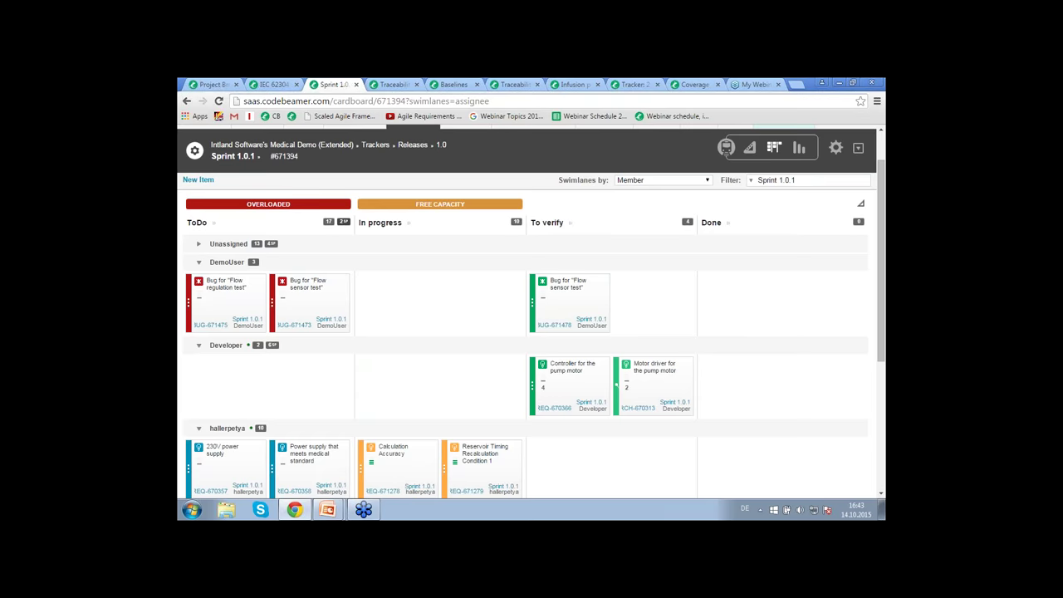
scroll(347, 360, down, 2)
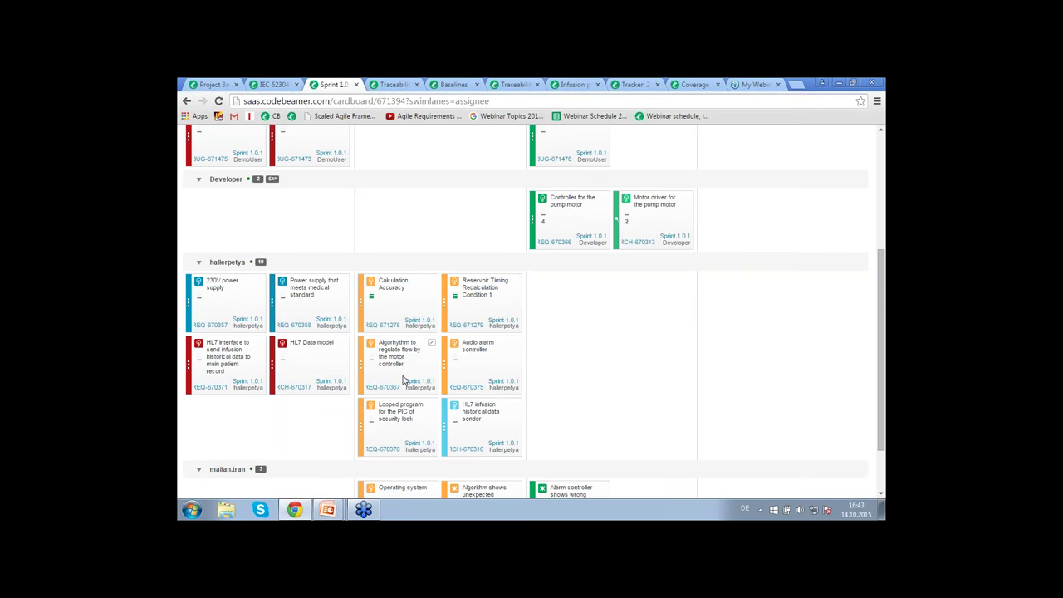
scroll(453, 269, up, 2)
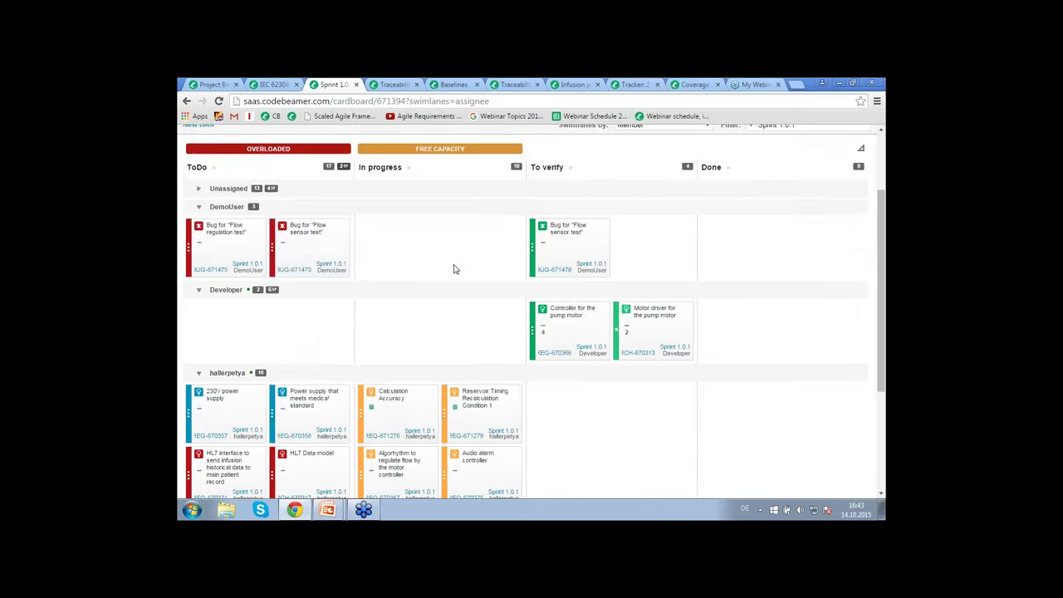
scroll(453, 269, up, 2)
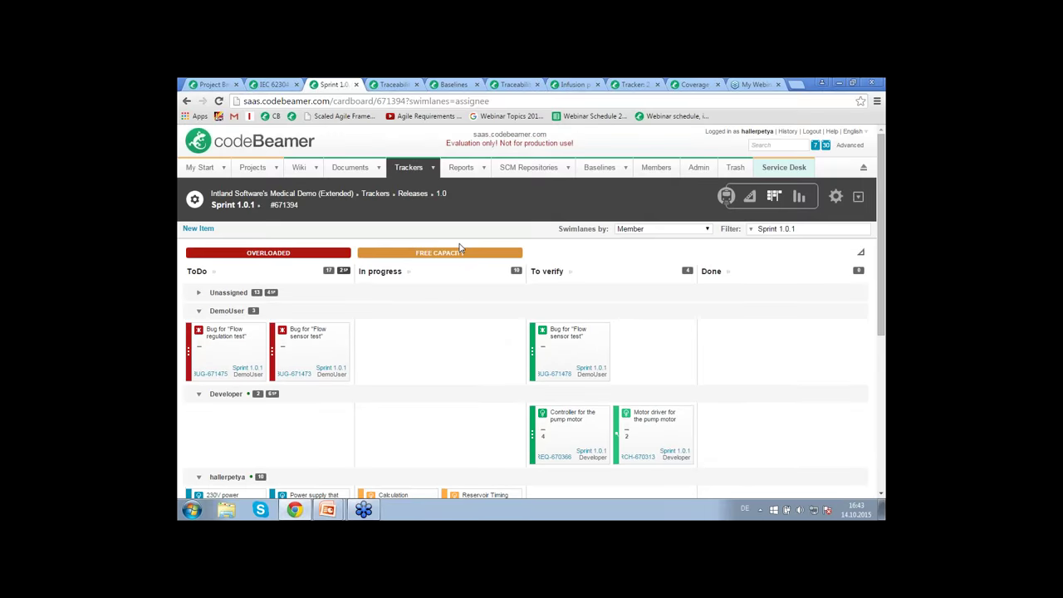
- Open the 2 System Requirements tracker of the medical demo project
click(433, 170)
click(422, 201)
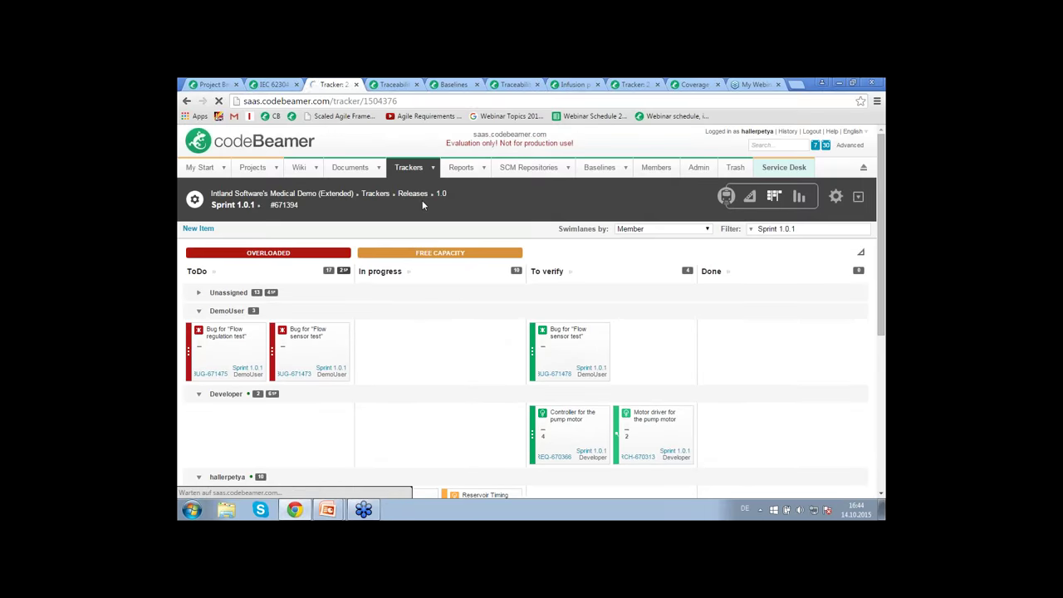